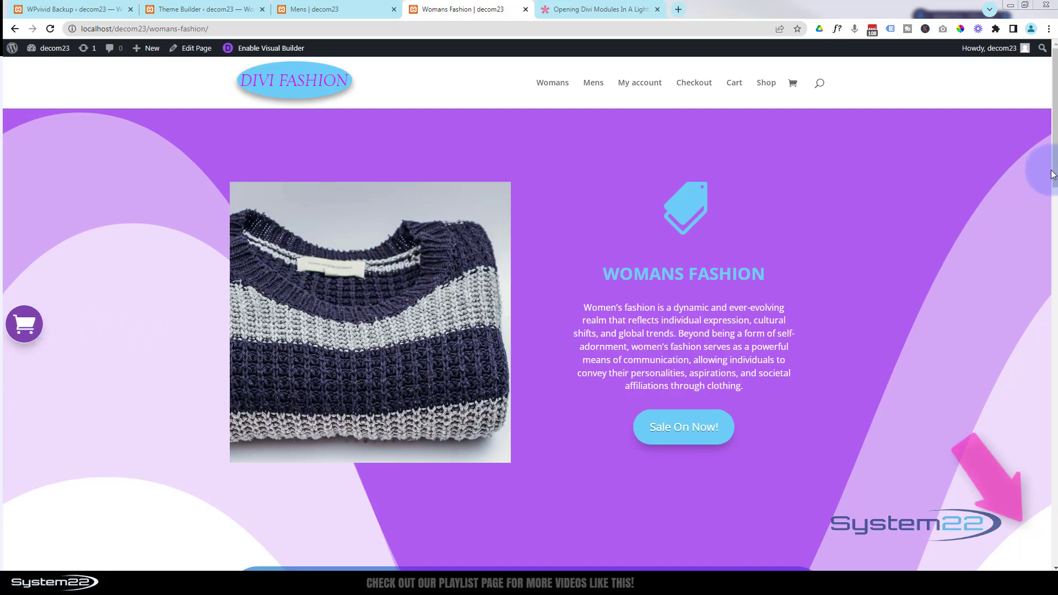
- Open the floating cart popup on the Womans Fashion page, remove Fashion Boots from the cart, and close the popup
{"action": "left_click_drag", "start_coordinate": [1054, 180], "coordinate": [1054, 411]}
{"action": "left_click_drag", "start_coordinate": [1054, 363], "coordinate": [1048, 155]}
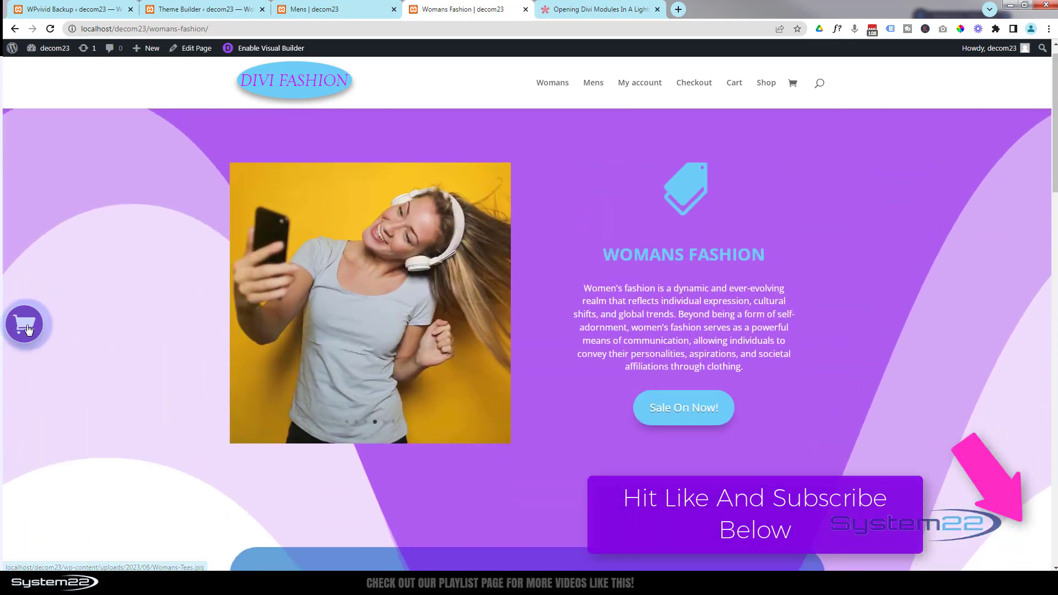
{"action": "left_click", "coordinate": [29, 330]}
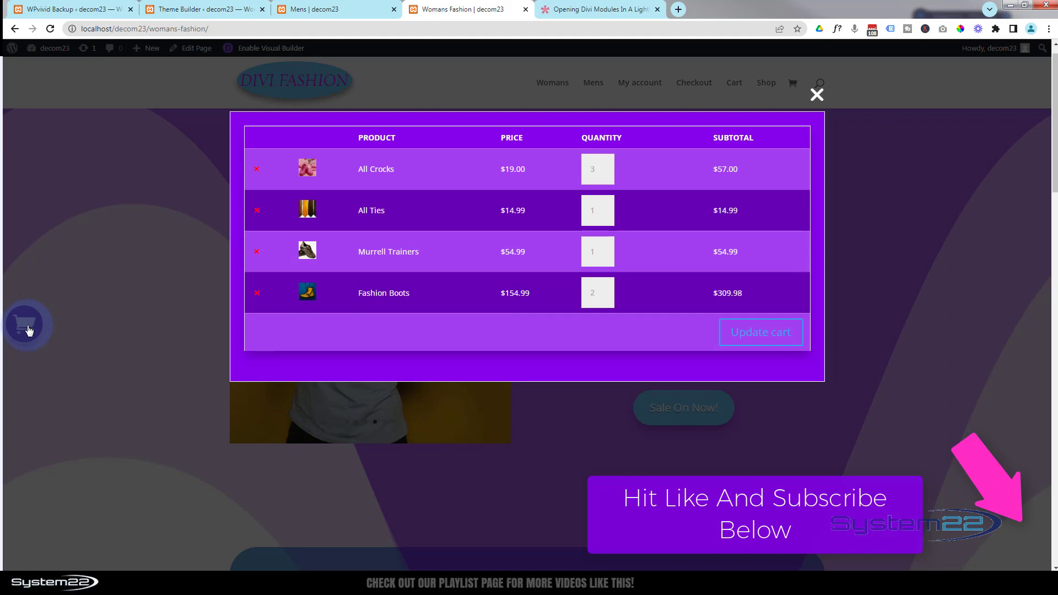
{"action": "left_click", "coordinate": [257, 293]}
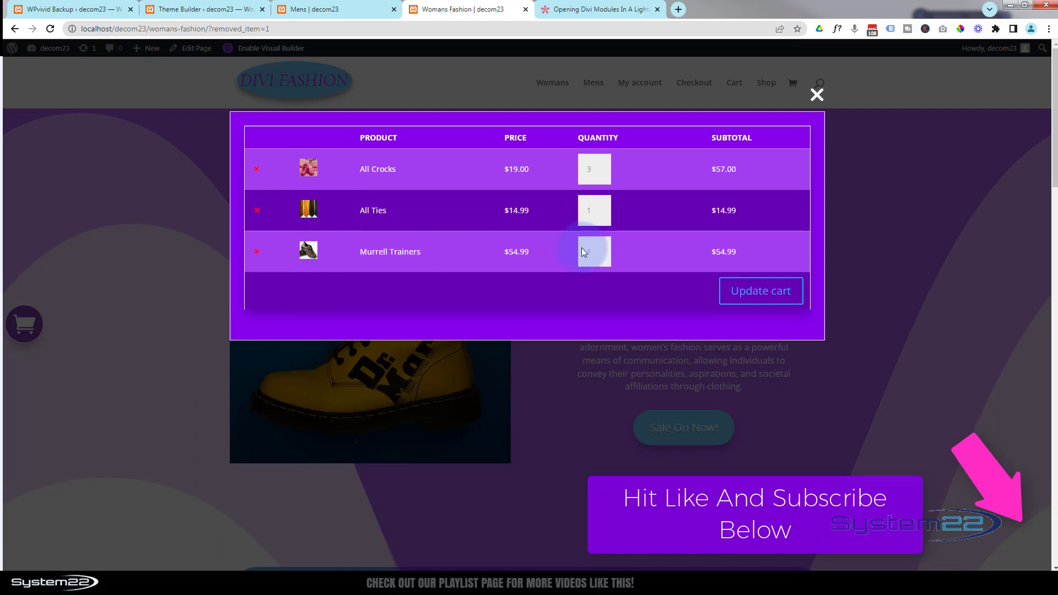
{"action": "left_click", "coordinate": [817, 98]}
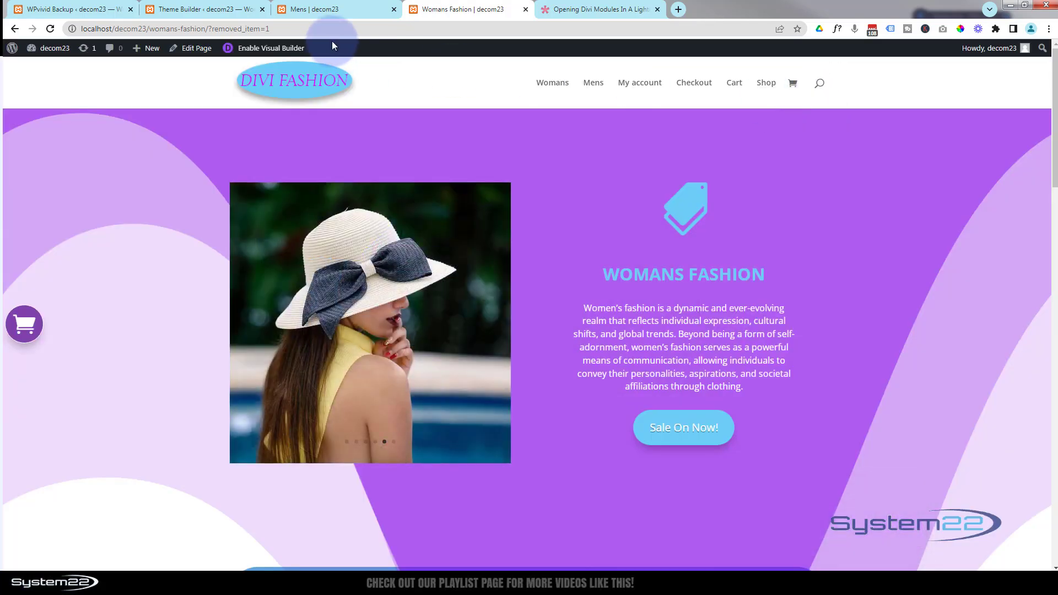
- Enable the Visual Builder and add a regular section with a single-column row below the Womans Fashion hero section
{"action": "left_click", "coordinate": [284, 48]}
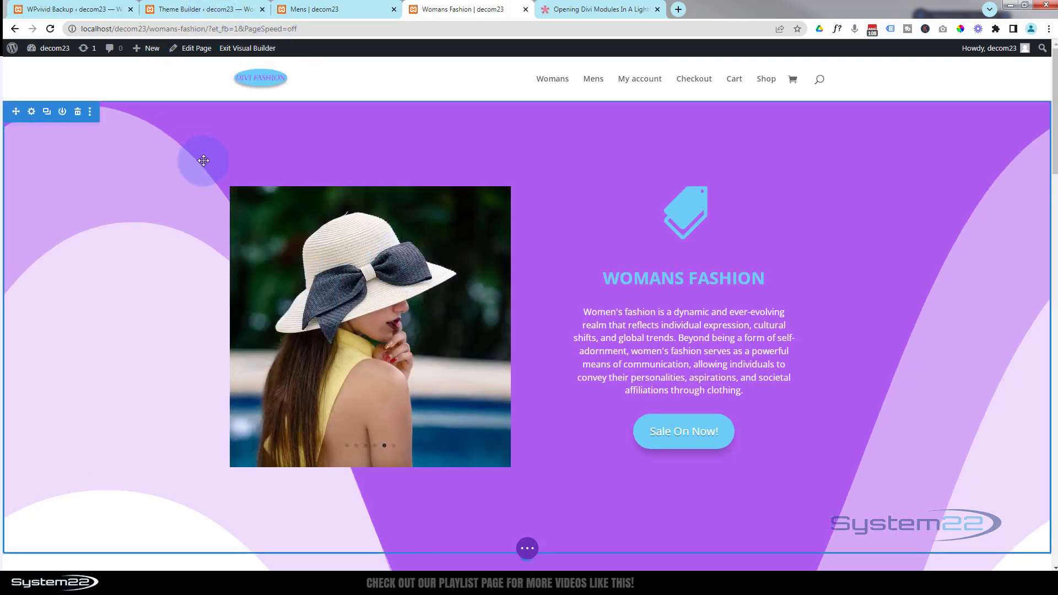
{"action": "scroll", "coordinate": [204, 161], "scroll_direction": "down", "scroll_amount": 1}
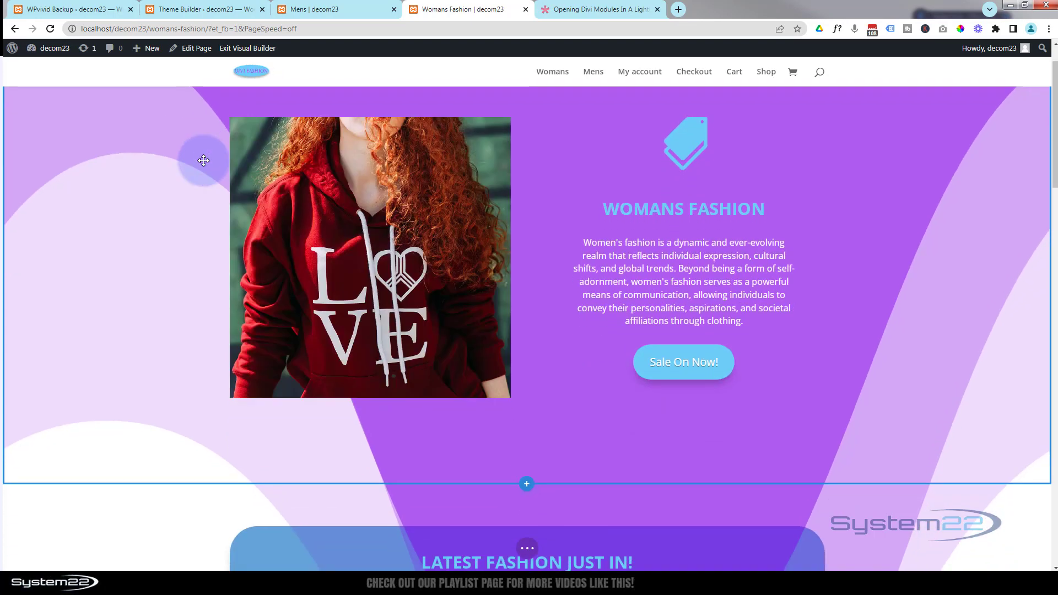
{"action": "scroll", "coordinate": [192, 159], "scroll_direction": "down", "scroll_amount": 3}
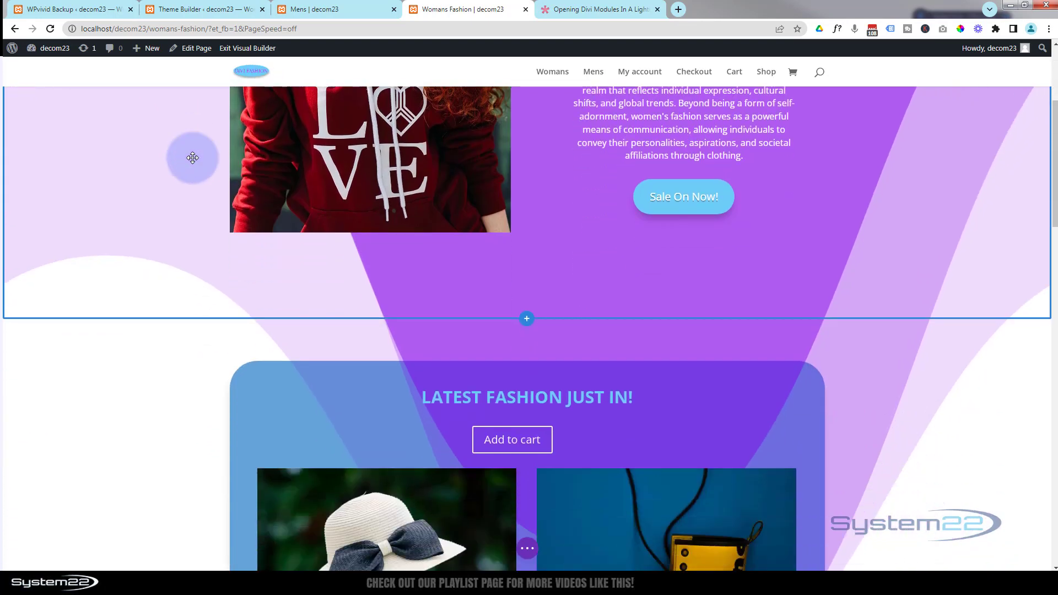
{"action": "left_click", "coordinate": [527, 319]}
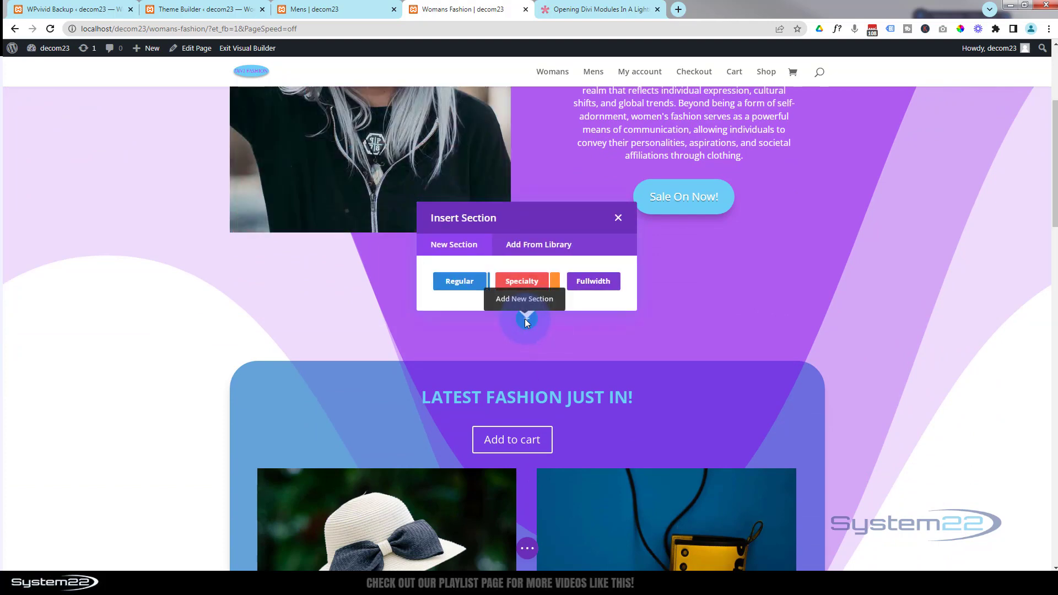
{"action": "left_click", "coordinate": [454, 282]}
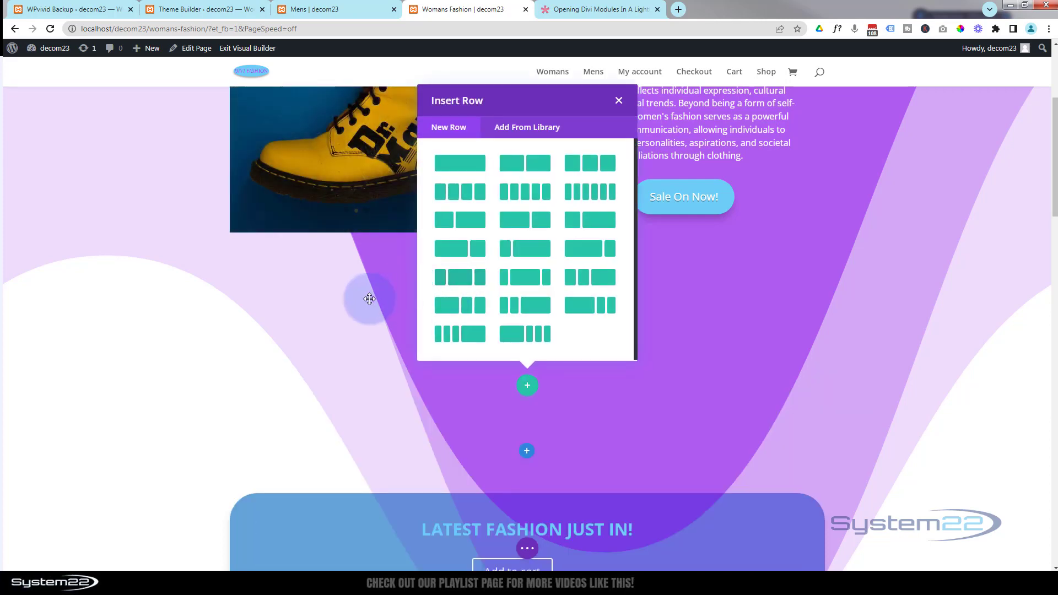
{"action": "left_click", "coordinate": [465, 165]}
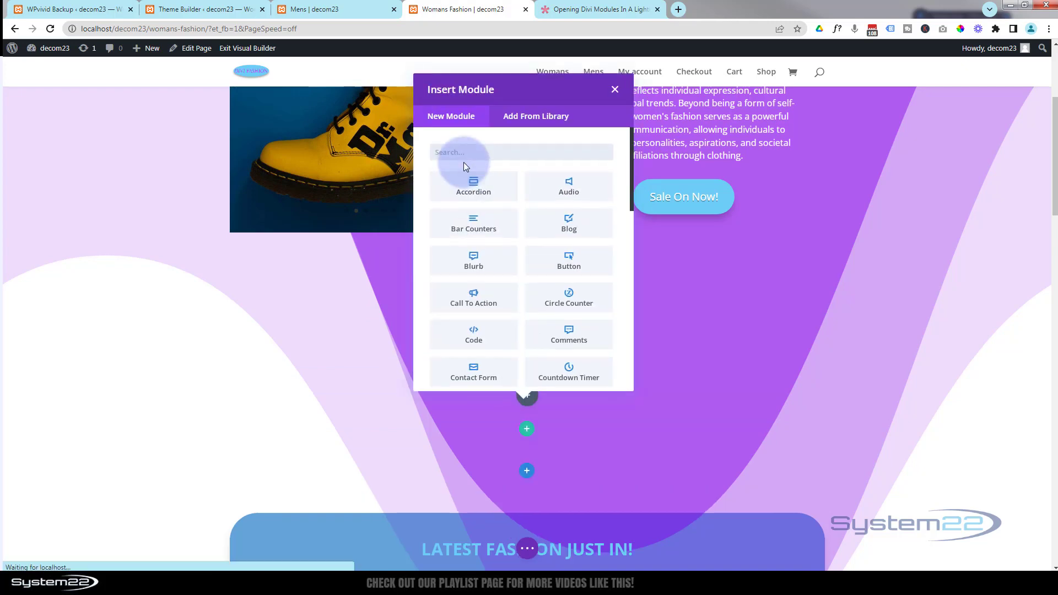
- Insert a Woo Cart Products module into the new row and move its settings window off the cart table
{"action": "scroll", "coordinate": [464, 163], "scroll_direction": "down", "scroll_amount": 7}
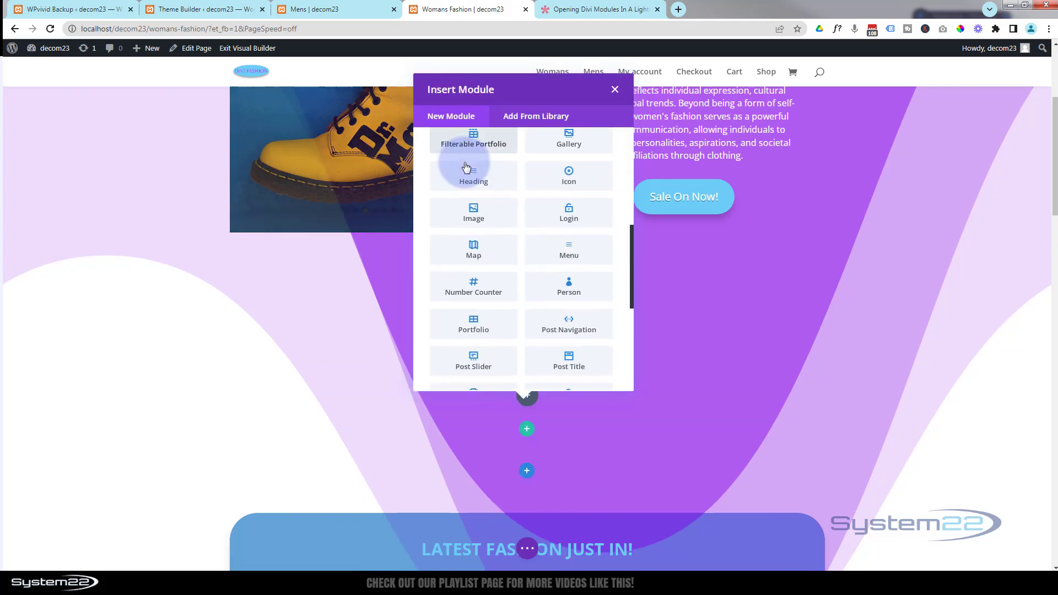
{"action": "scroll", "coordinate": [465, 167], "scroll_direction": "down", "scroll_amount": 3}
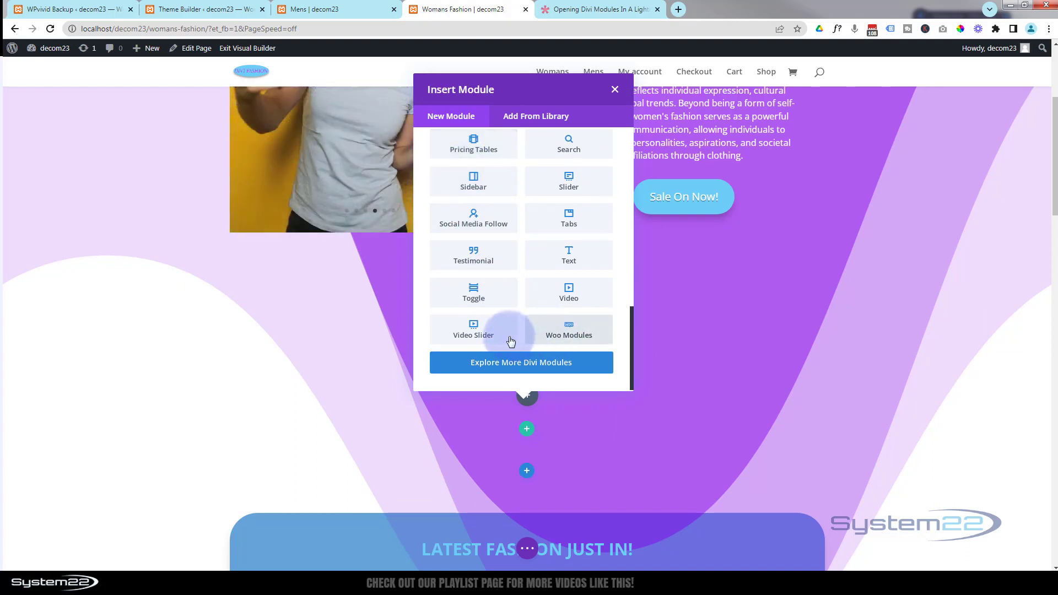
{"action": "left_click", "coordinate": [567, 336]}
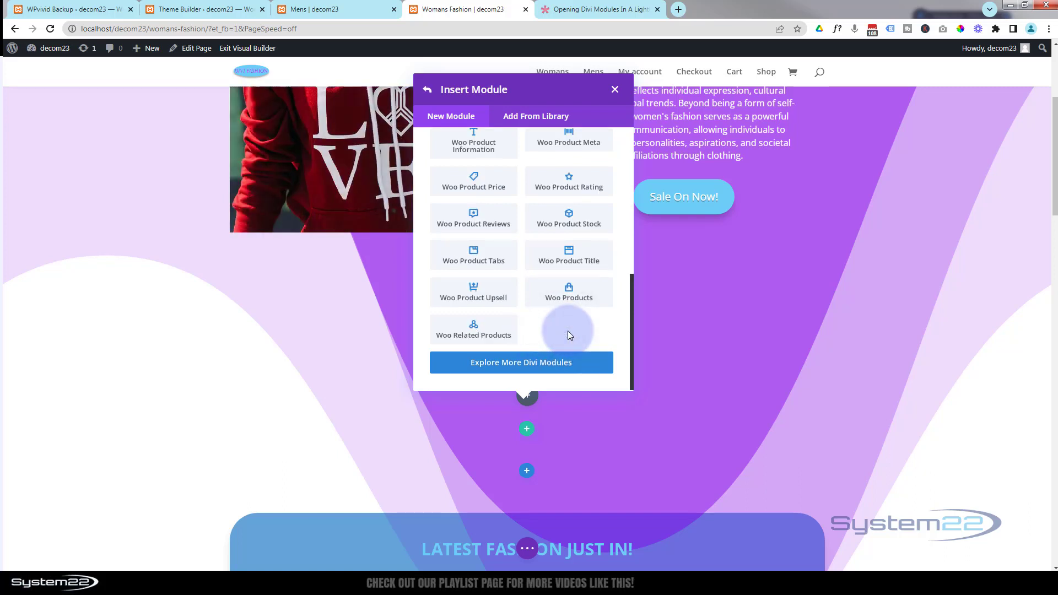
{"action": "scroll", "coordinate": [567, 330], "scroll_direction": "up", "scroll_amount": 3}
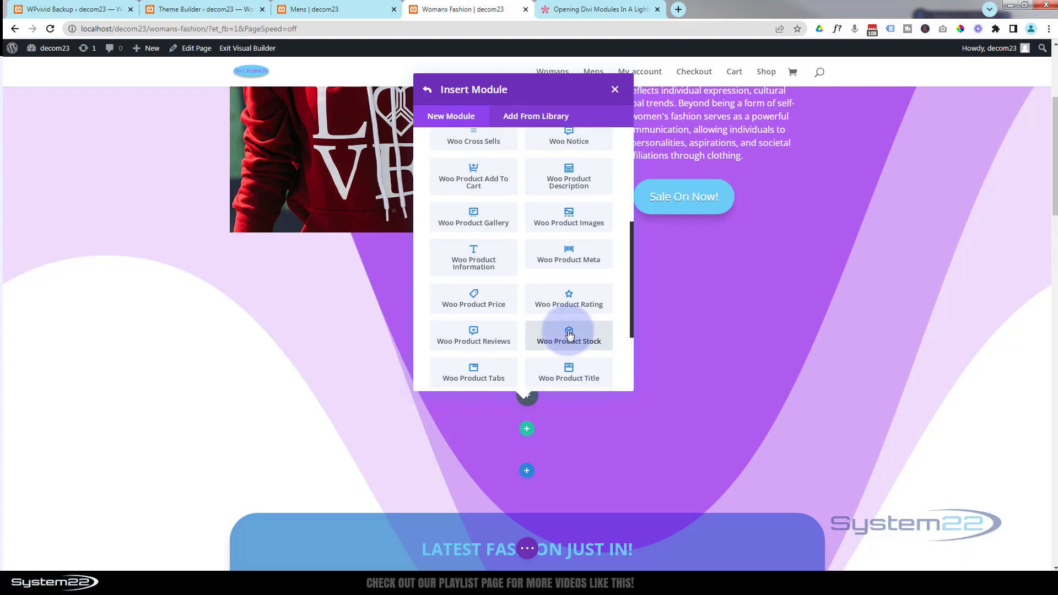
{"action": "scroll", "coordinate": [567, 333], "scroll_direction": "up", "scroll_amount": 4}
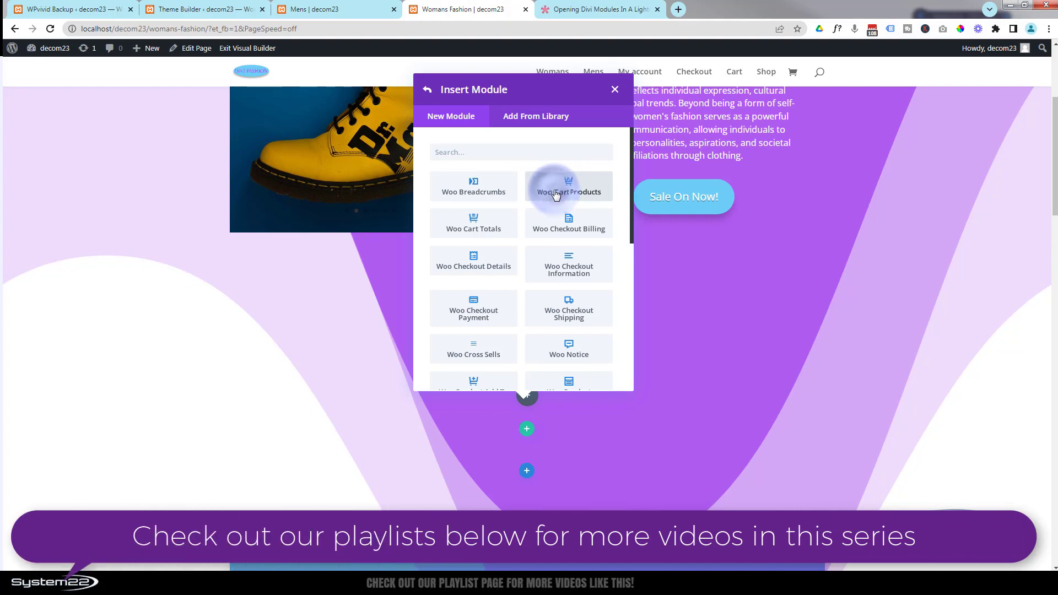
{"action": "left_click", "coordinate": [555, 191]}
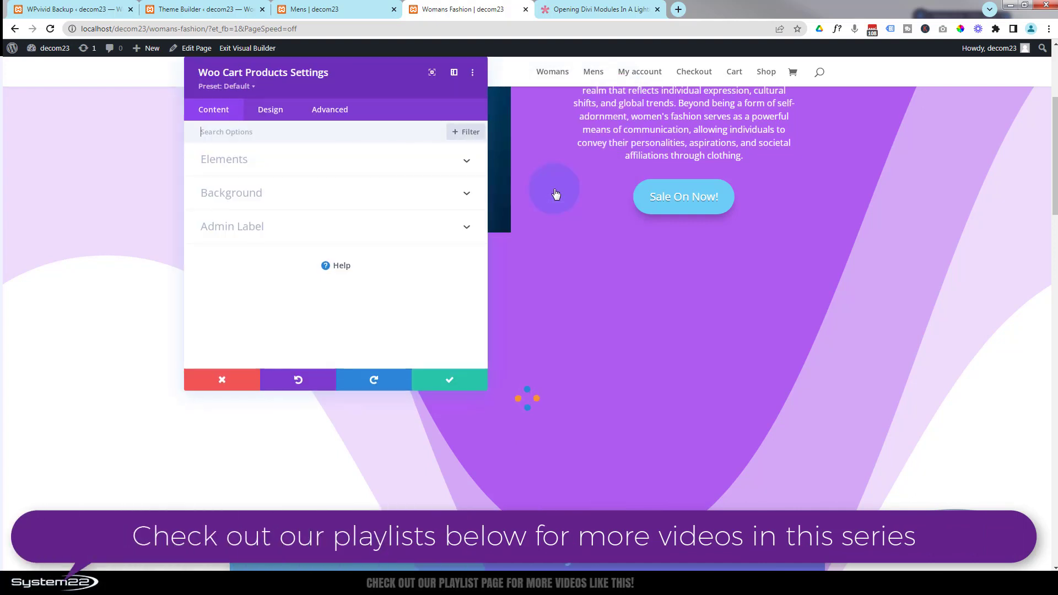
{"action": "scroll", "coordinate": [554, 188], "scroll_direction": "down", "scroll_amount": 4}
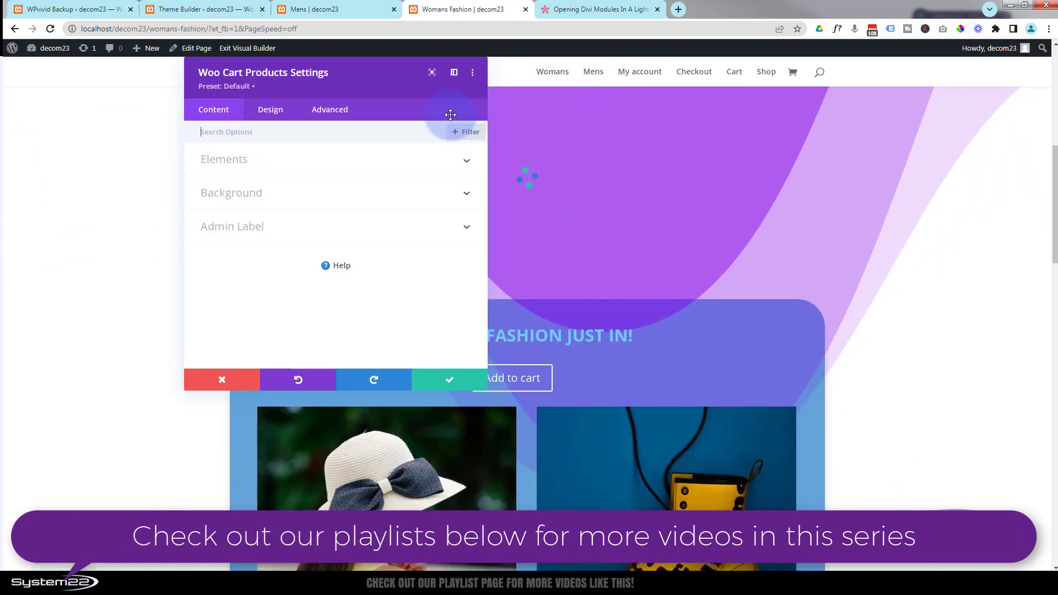
{"action": "left_click_drag", "start_coordinate": [377, 80], "coordinate": [904, 87]}
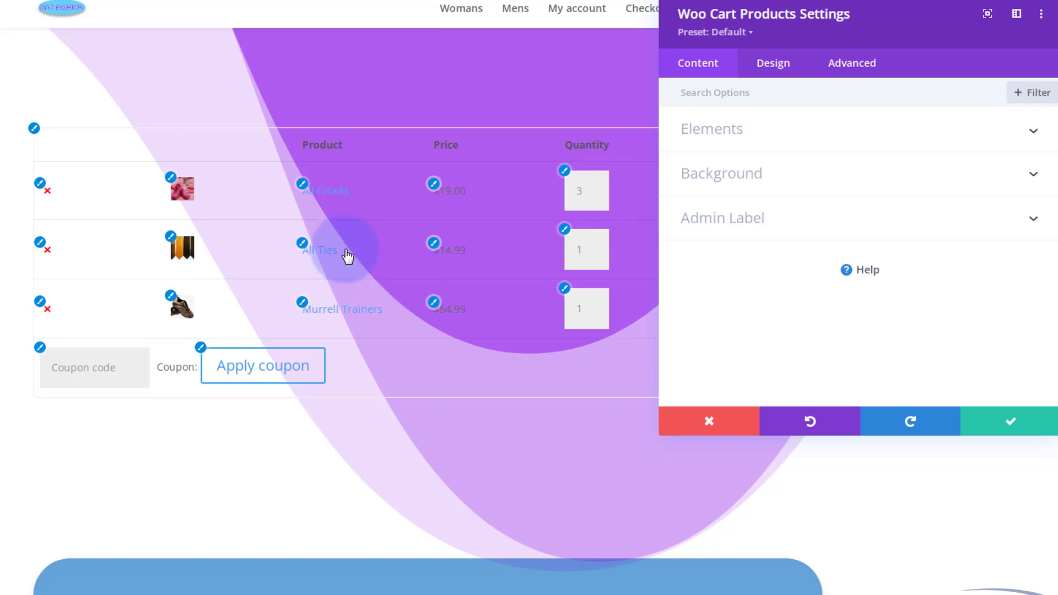
- Turn off Show Coupon Code in the cart module's elements
{"action": "left_click", "coordinate": [810, 138]}
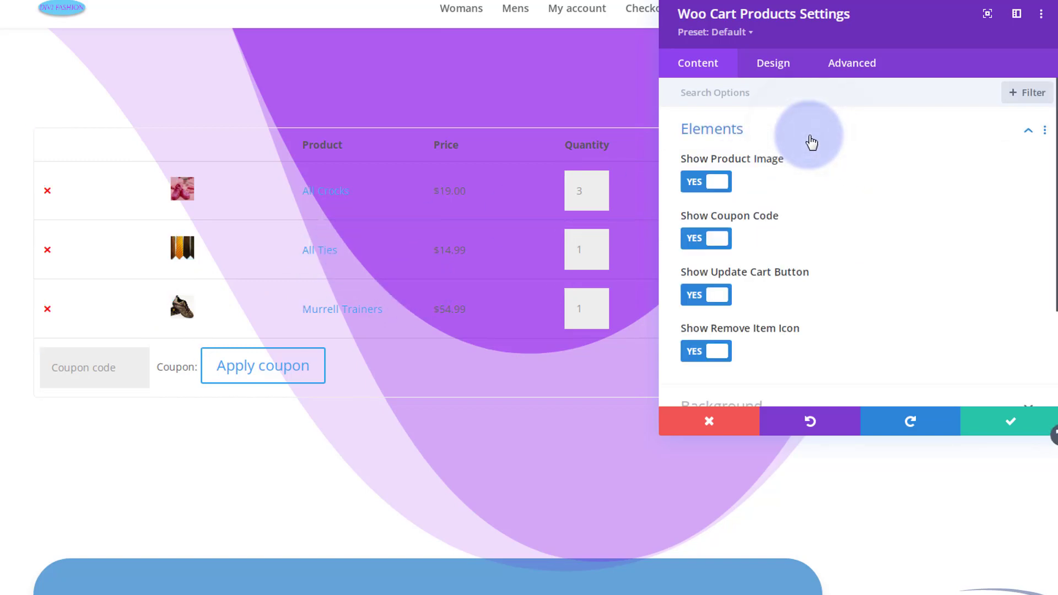
{"action": "left_click", "coordinate": [711, 241]}
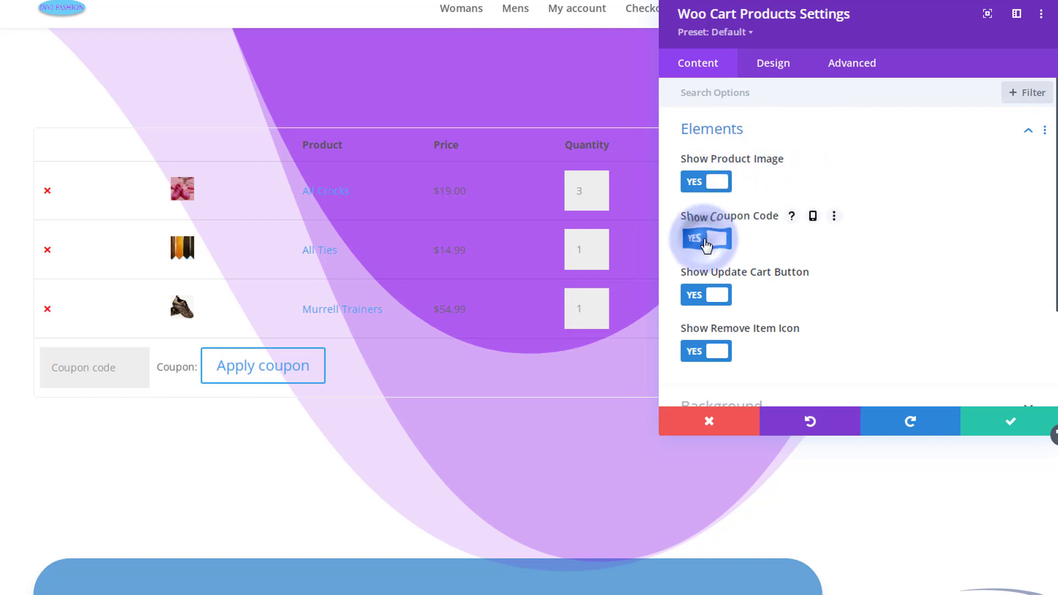
{"action": "left_click", "coordinate": [706, 240]}
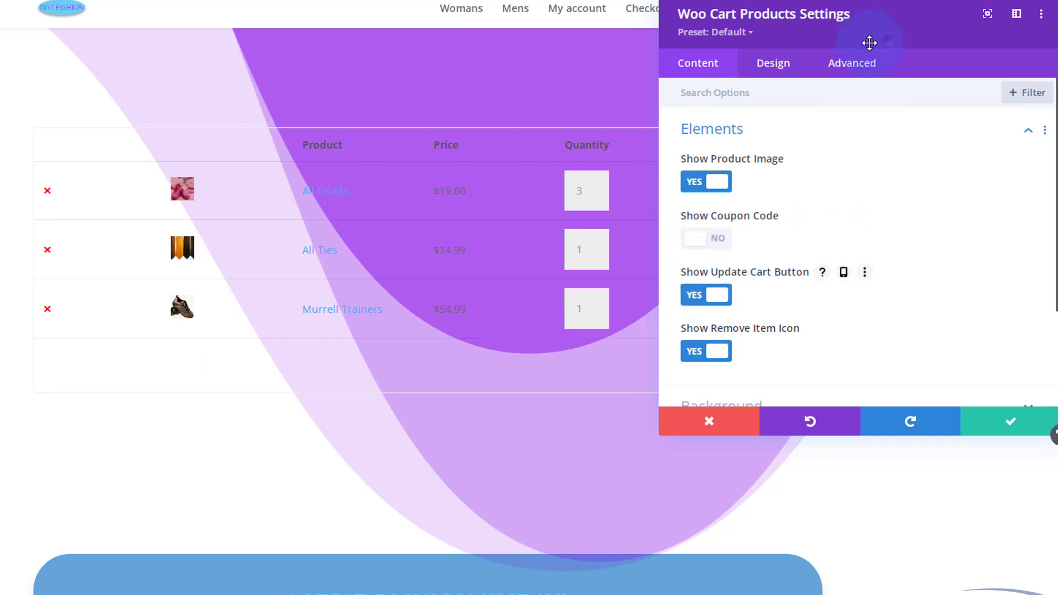
- Set the cart module's background to the saved purple colour, keeping the settings window clear of the cart table
{"action": "left_click_drag", "start_coordinate": [870, 42], "coordinate": [475, 38]}
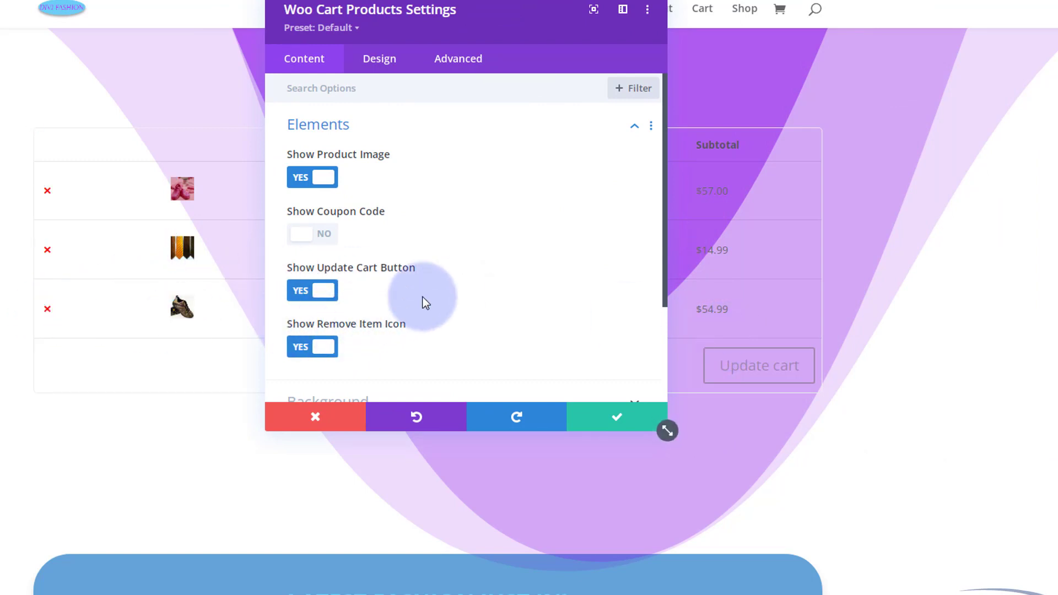
{"action": "scroll", "coordinate": [531, 265], "scroll_direction": "down", "scroll_amount": 2}
{"action": "left_click", "coordinate": [462, 278]}
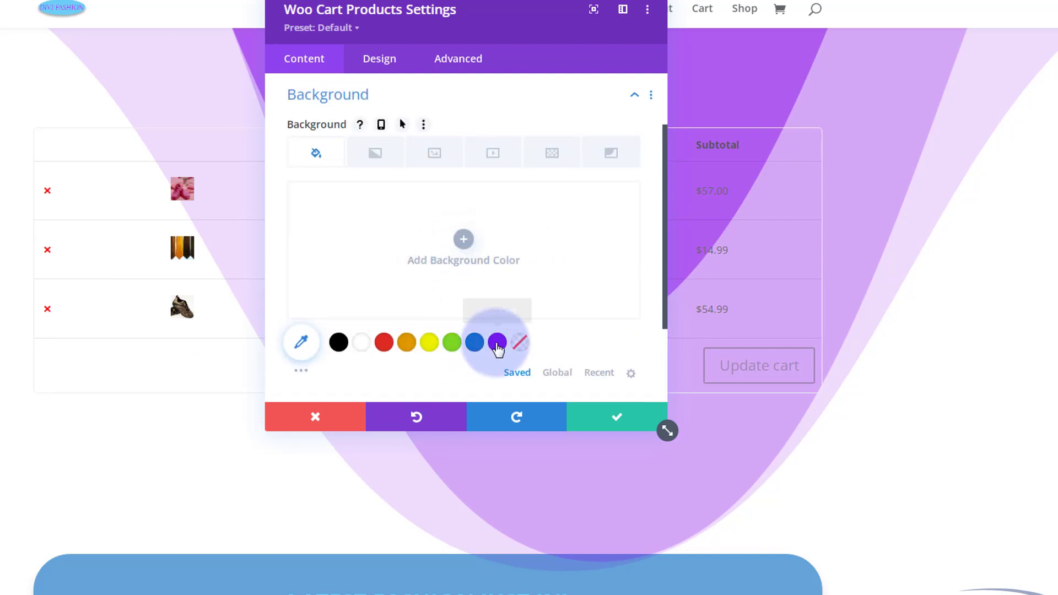
{"action": "left_click", "coordinate": [498, 344]}
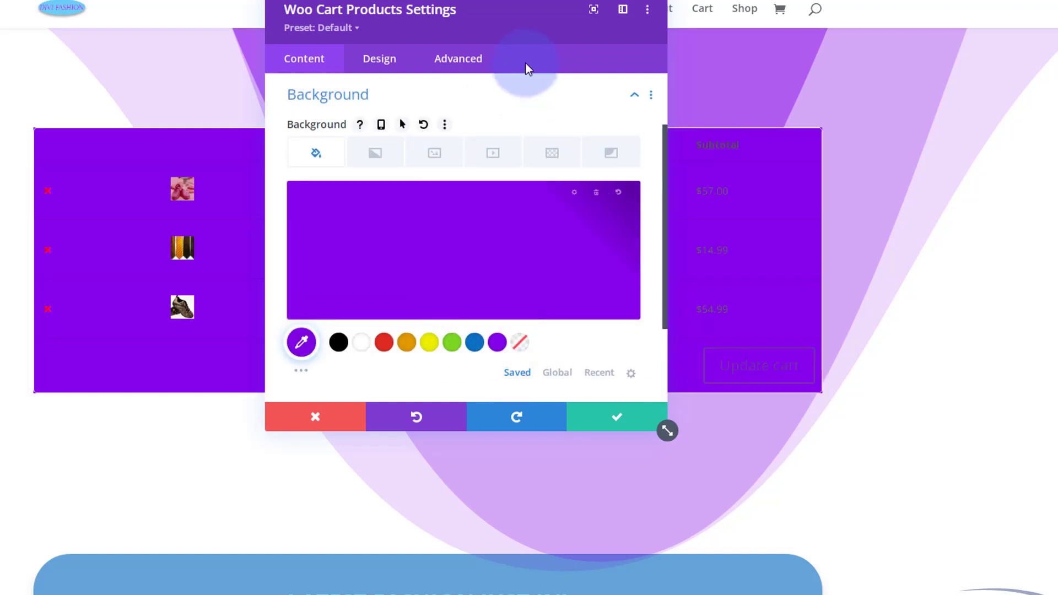
{"action": "left_click_drag", "start_coordinate": [520, 14], "coordinate": [938, 53]}
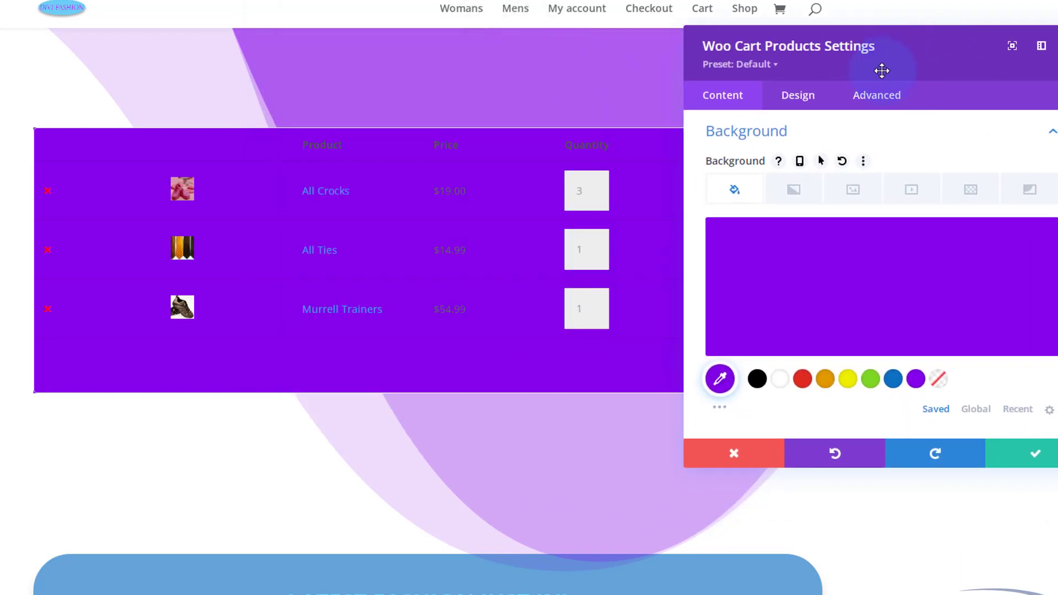
- Try the Horizontal and Vertical product row layouts on the cart module, and switch back to Default
{"action": "left_click", "coordinate": [803, 99]}
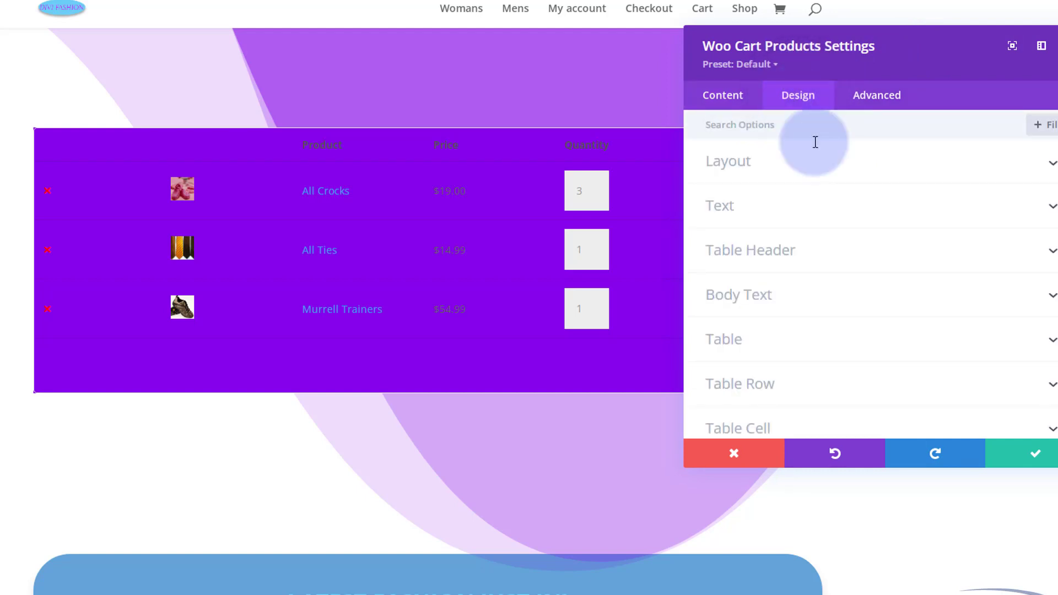
{"action": "left_click", "coordinate": [820, 173]}
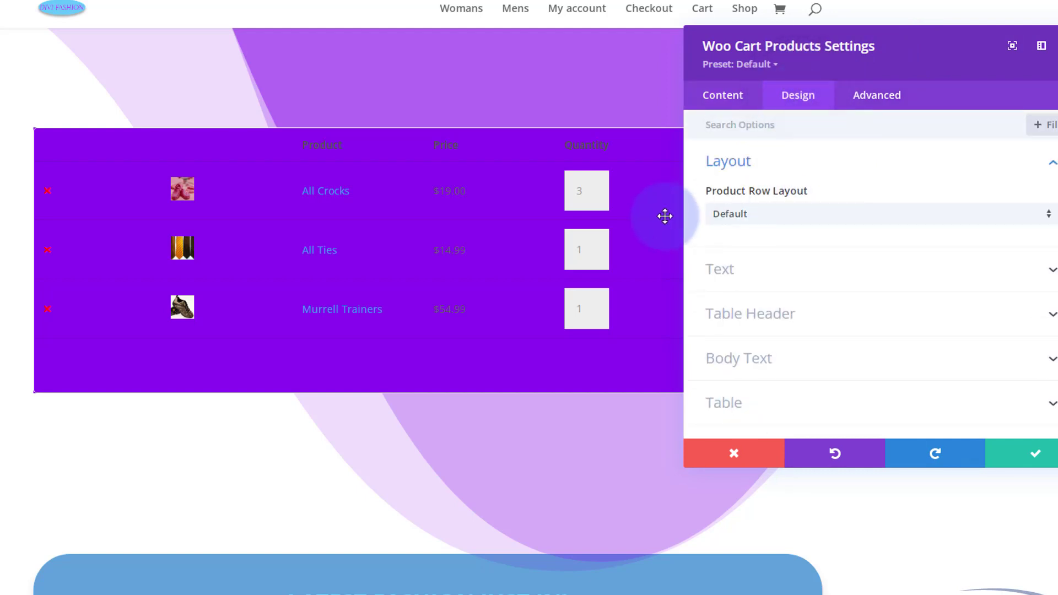
{"action": "left_click", "coordinate": [792, 226]}
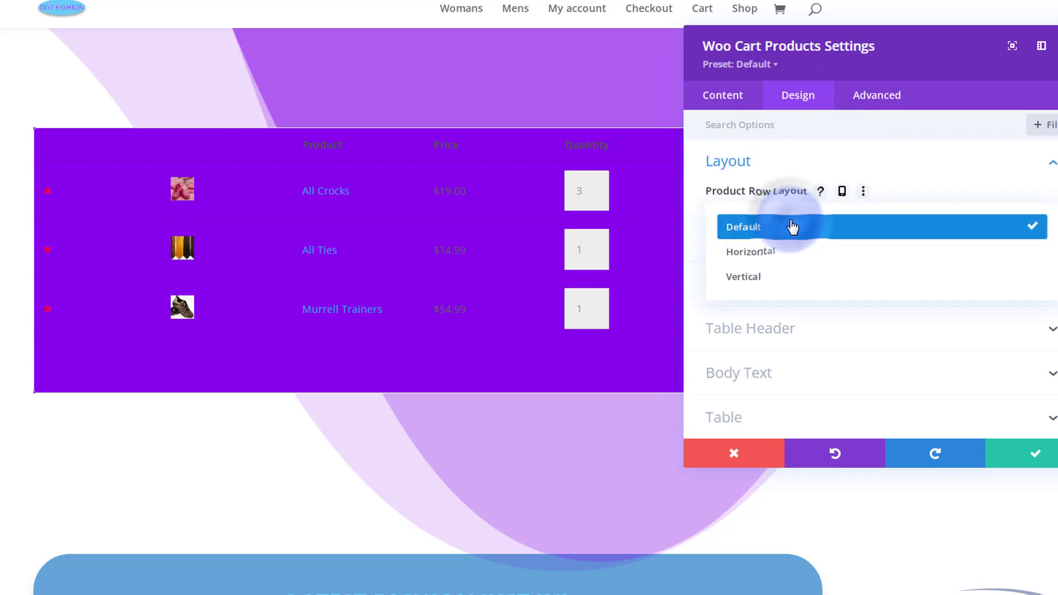
{"action": "left_click", "coordinate": [793, 263]}
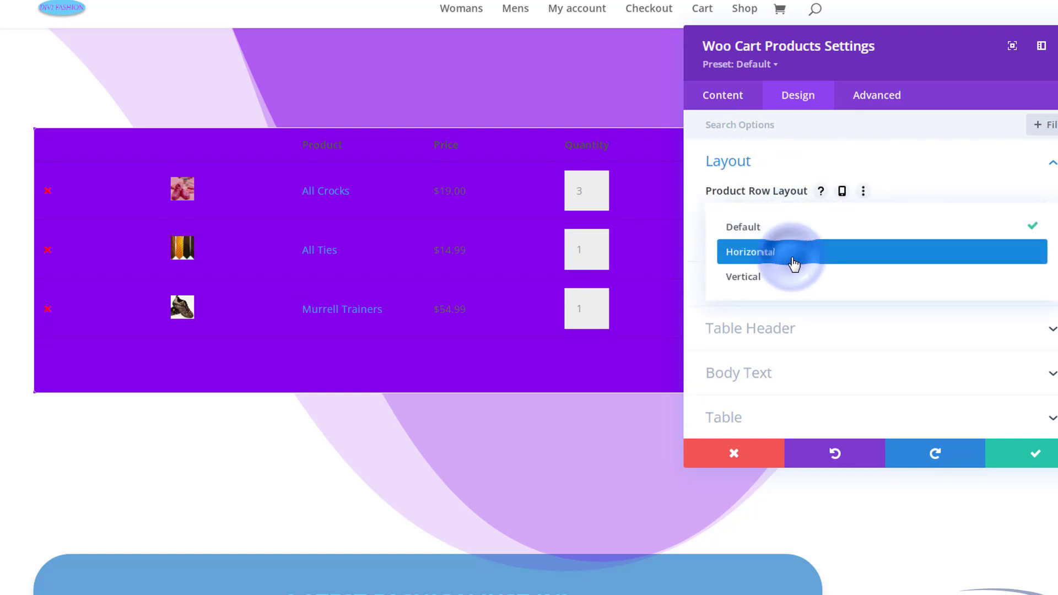
{"action": "left_click", "coordinate": [781, 223]}
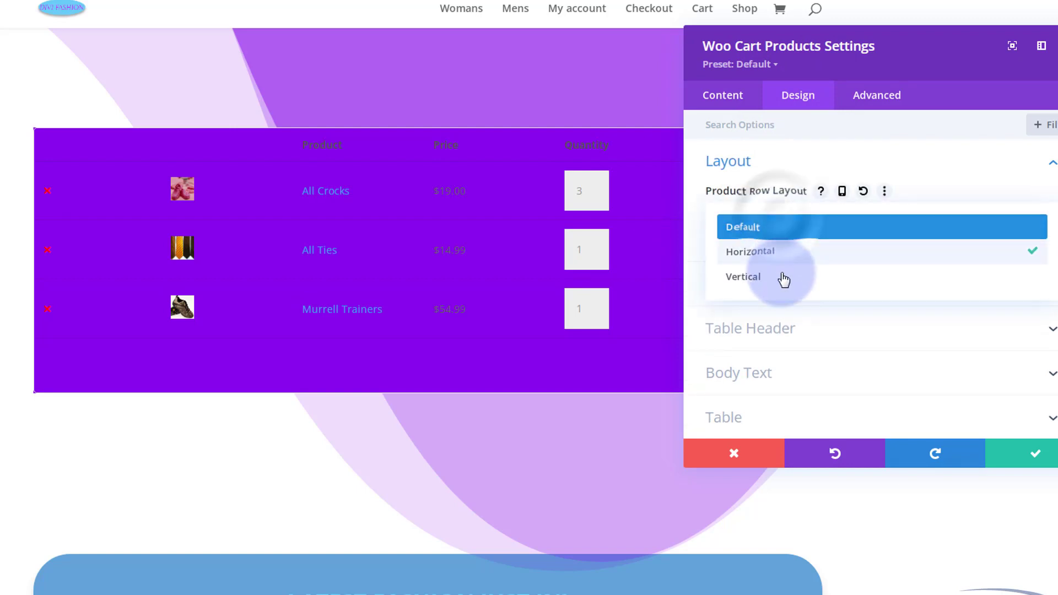
{"action": "left_click", "coordinate": [785, 284]}
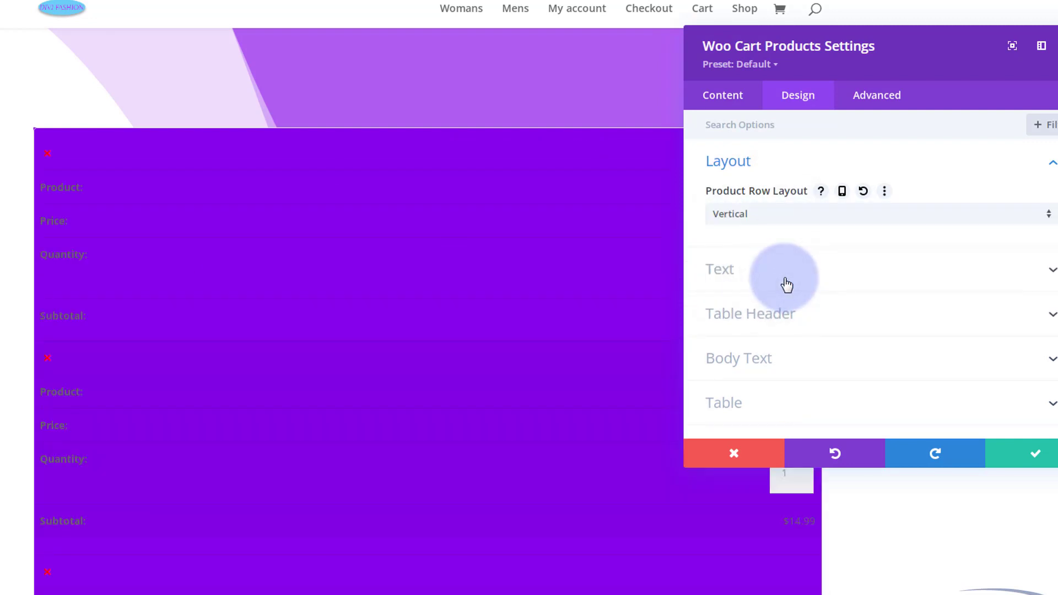
{"action": "left_click", "coordinate": [778, 226]}
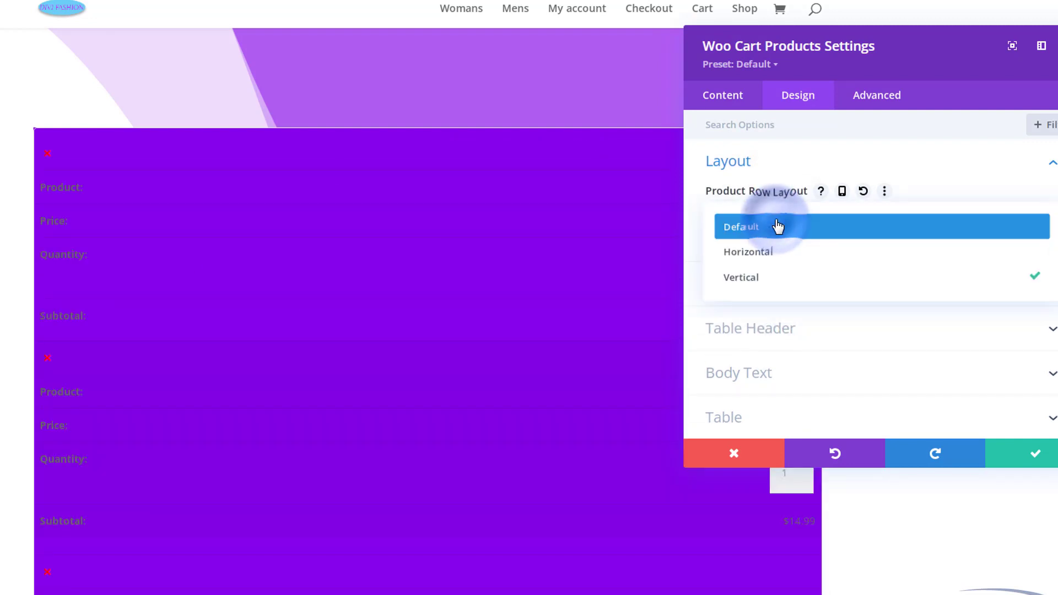
{"action": "left_click", "coordinate": [763, 225]}
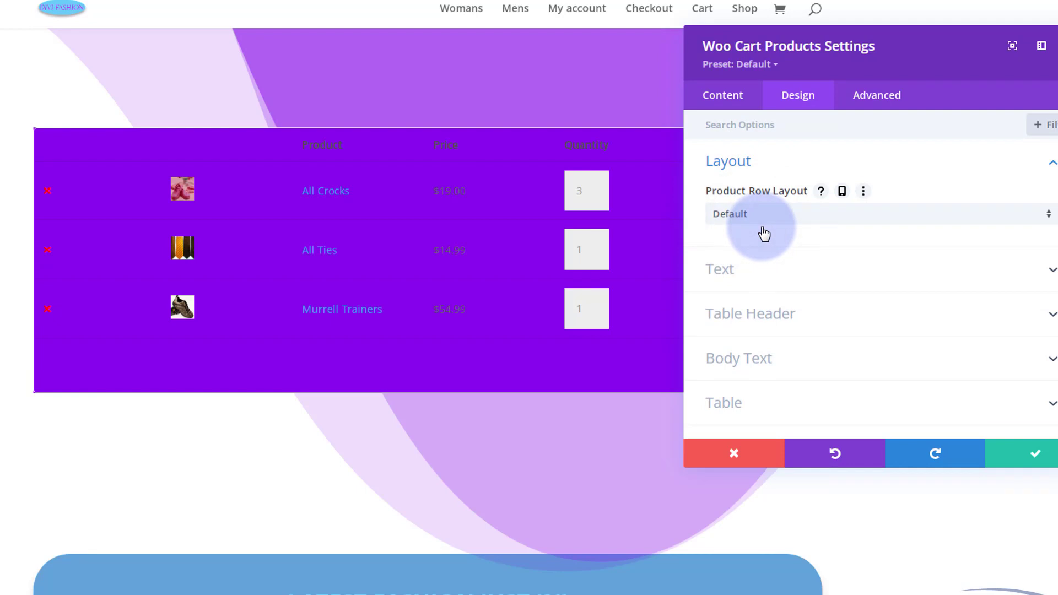
- Set the cart module's table header text colour to white #ffffff and its font style to uppercase
{"action": "left_click", "coordinate": [818, 324]}
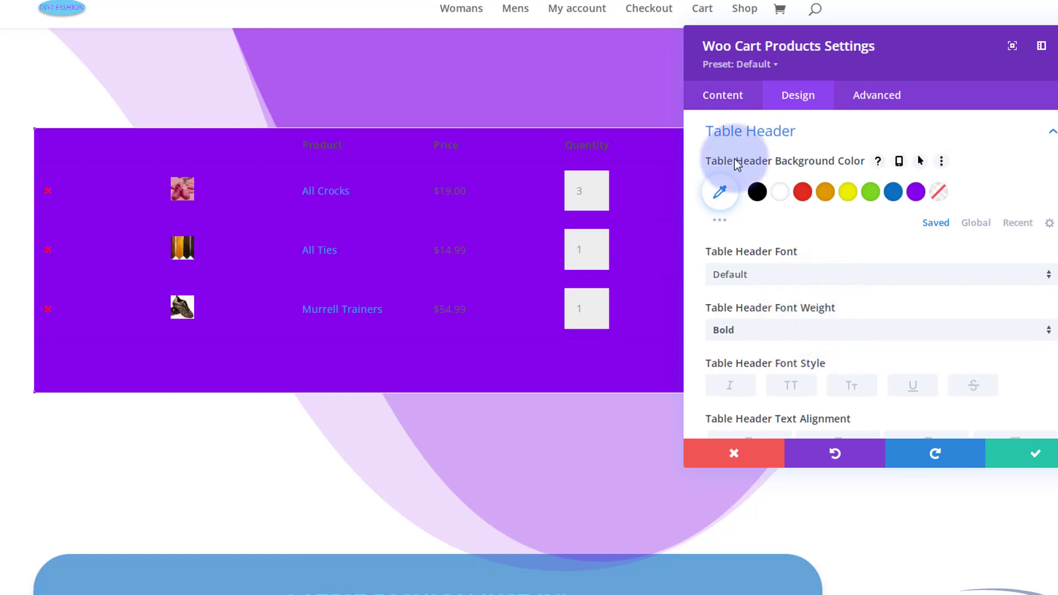
{"action": "scroll", "coordinate": [800, 251], "scroll_direction": "down", "scroll_amount": 3}
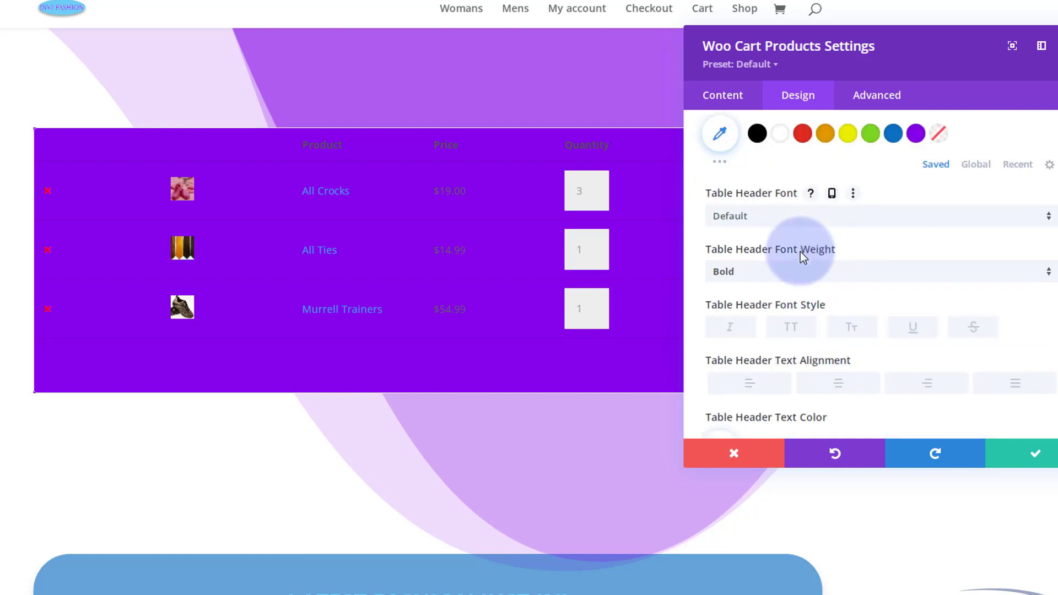
{"action": "scroll", "coordinate": [800, 252], "scroll_direction": "down", "scroll_amount": 2}
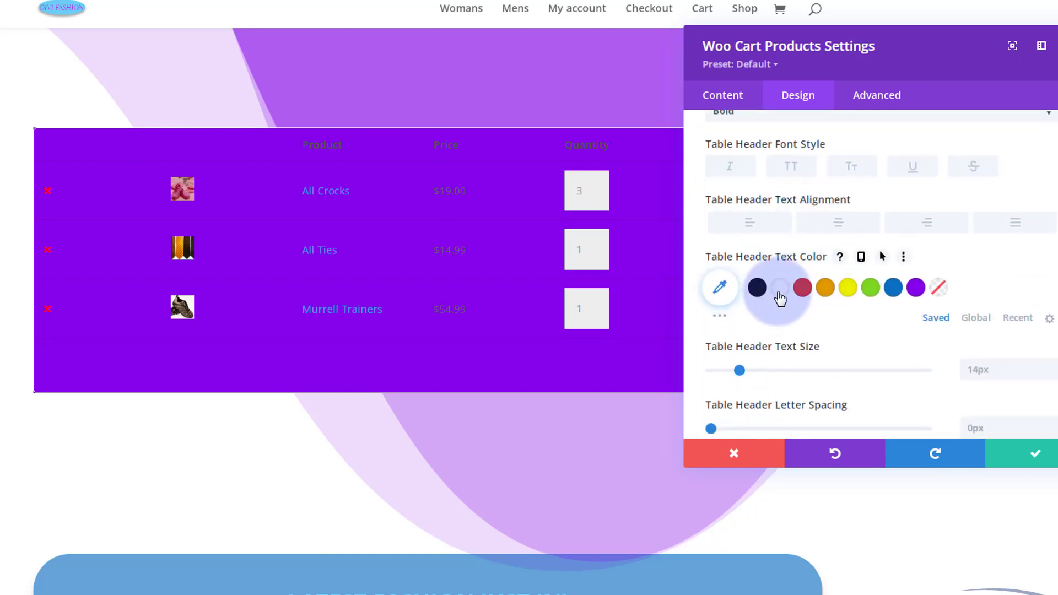
{"action": "left_click", "coordinate": [780, 288]}
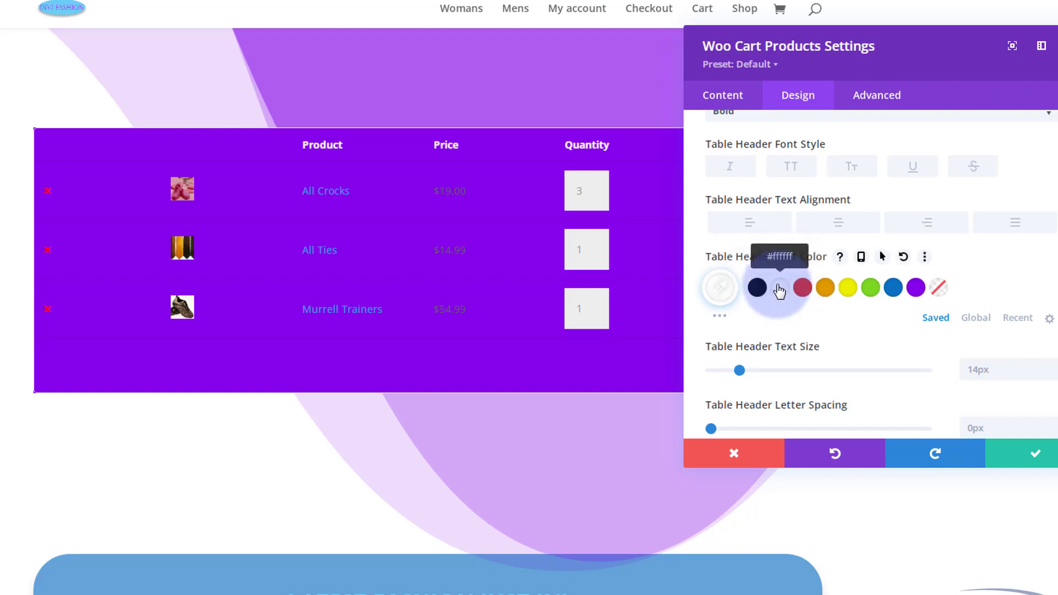
{"action": "left_click", "coordinate": [791, 167]}
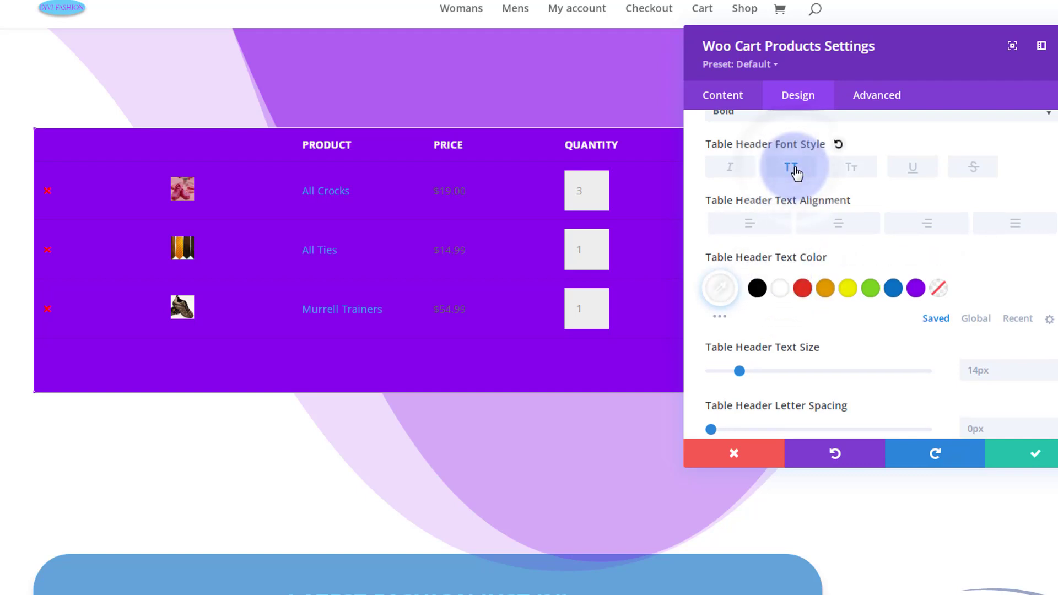
- Set the cart module's body text colour to white #ffffff
{"action": "scroll", "coordinate": [844, 292], "scroll_direction": "down", "scroll_amount": 4}
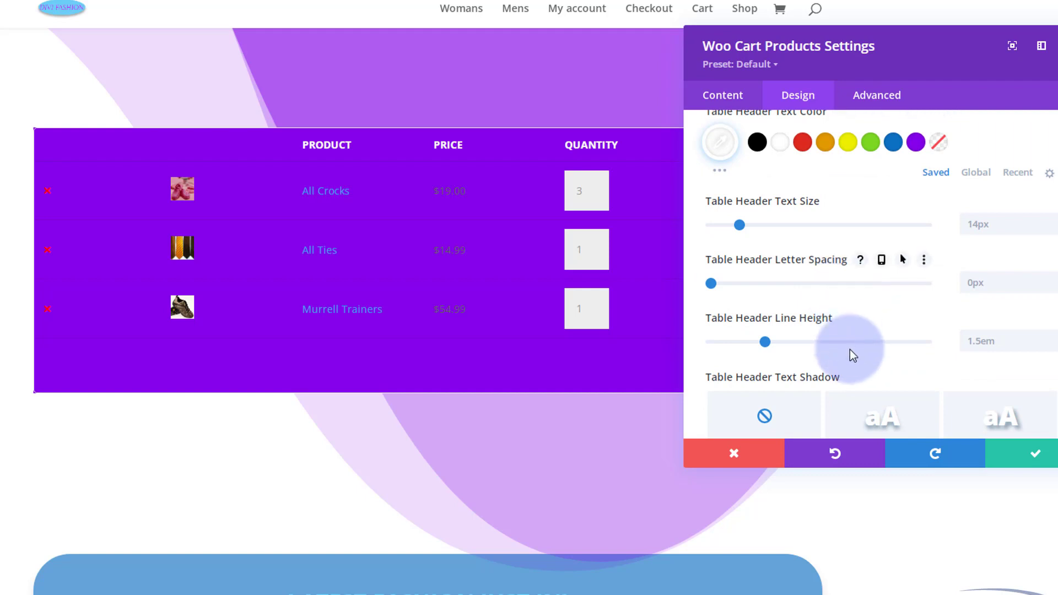
{"action": "scroll", "coordinate": [850, 345], "scroll_direction": "down", "scroll_amount": 8}
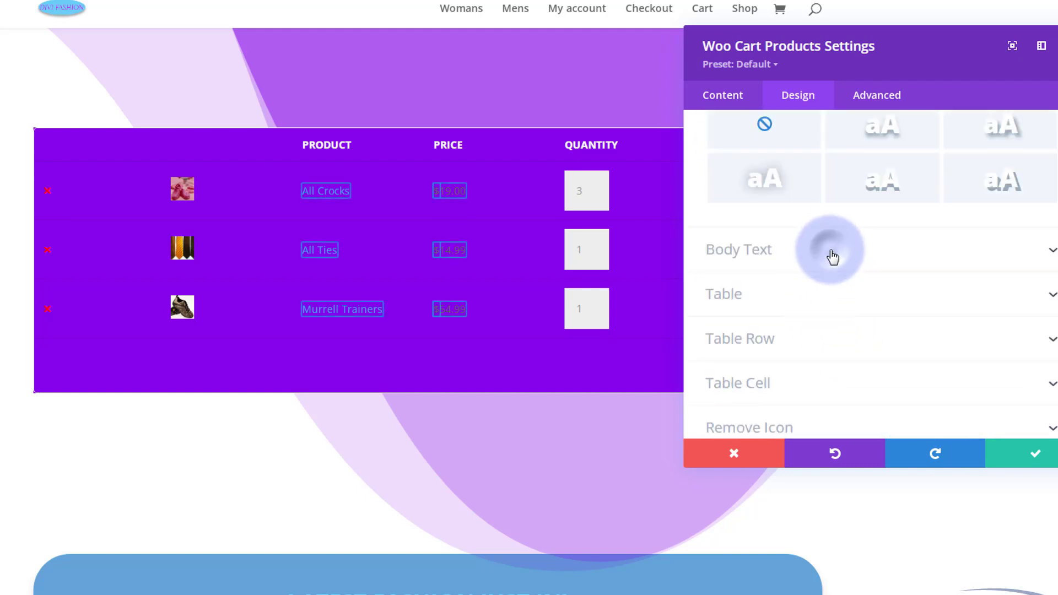
{"action": "left_click", "coordinate": [828, 249]}
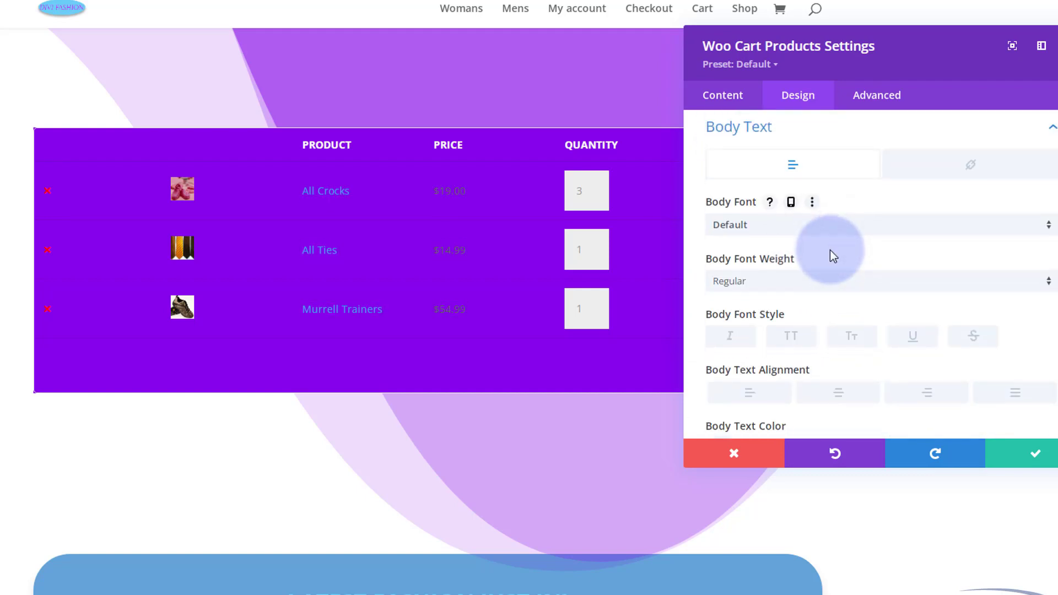
{"action": "scroll", "coordinate": [830, 250], "scroll_direction": "down", "scroll_amount": 5}
{"action": "left_click", "coordinate": [783, 247]}
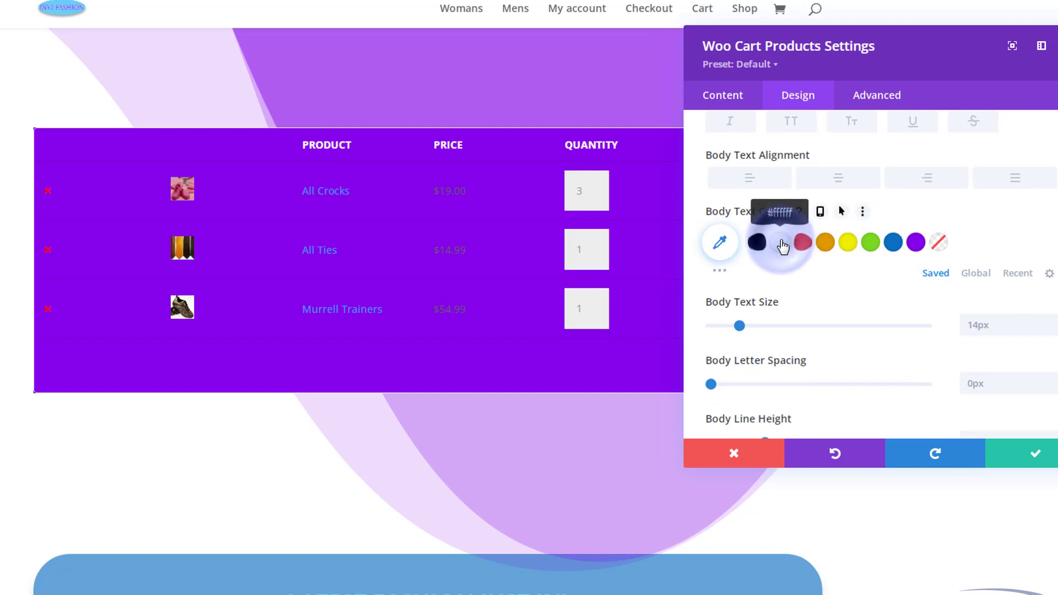
- Review the cart module's Table and Table Row design options, including gutters, padding, rounded corners, row background and box shadow
{"action": "scroll", "coordinate": [825, 279], "scroll_direction": "down", "scroll_amount": 7}
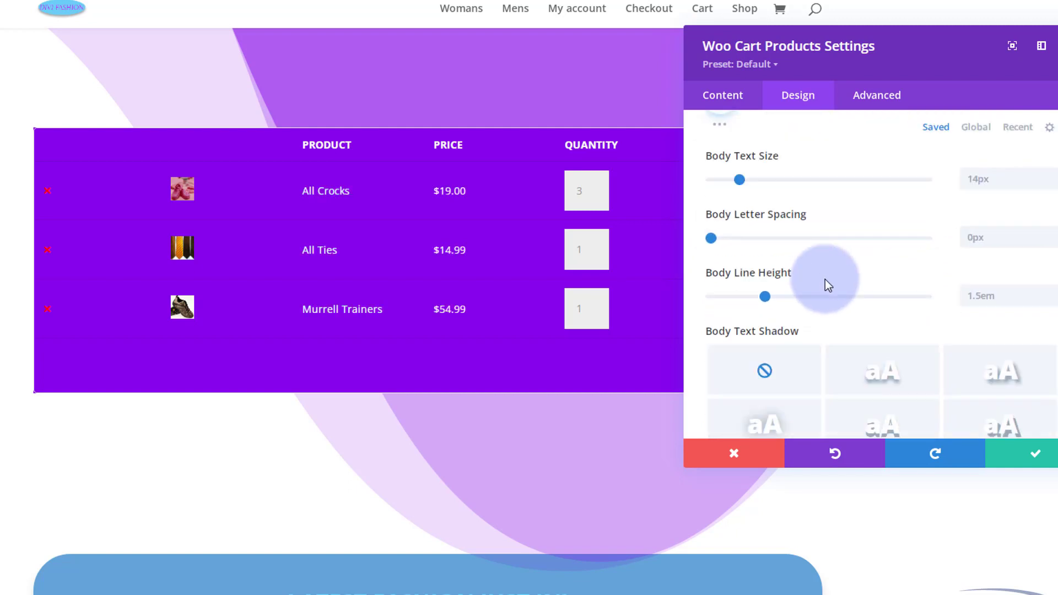
{"action": "left_click", "coordinate": [780, 211]}
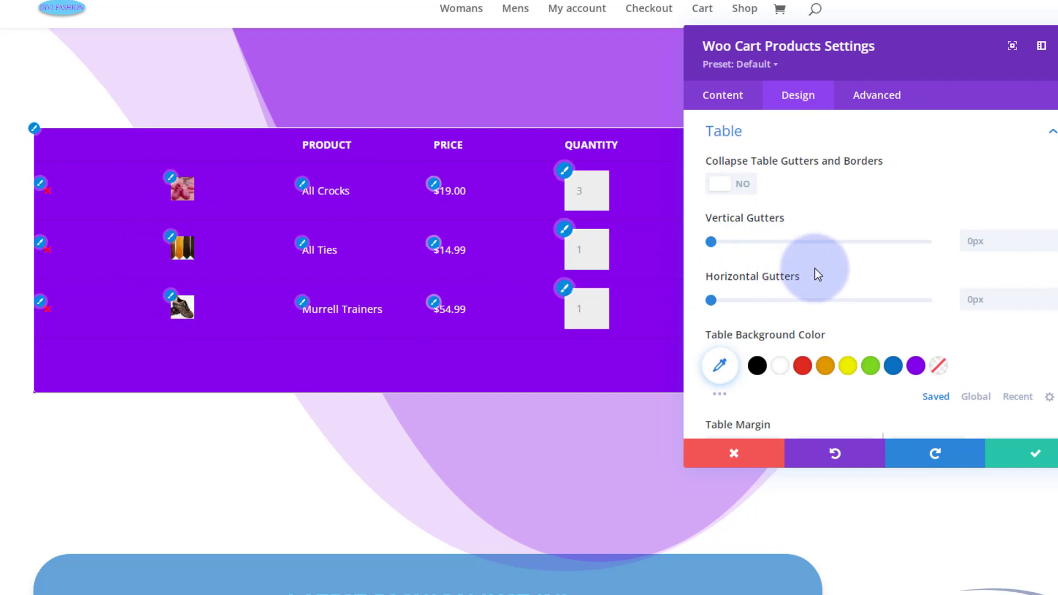
{"action": "scroll", "coordinate": [812, 265], "scroll_direction": "down", "scroll_amount": 4}
{"action": "scroll", "coordinate": [814, 270], "scroll_direction": "down", "scroll_amount": 6}
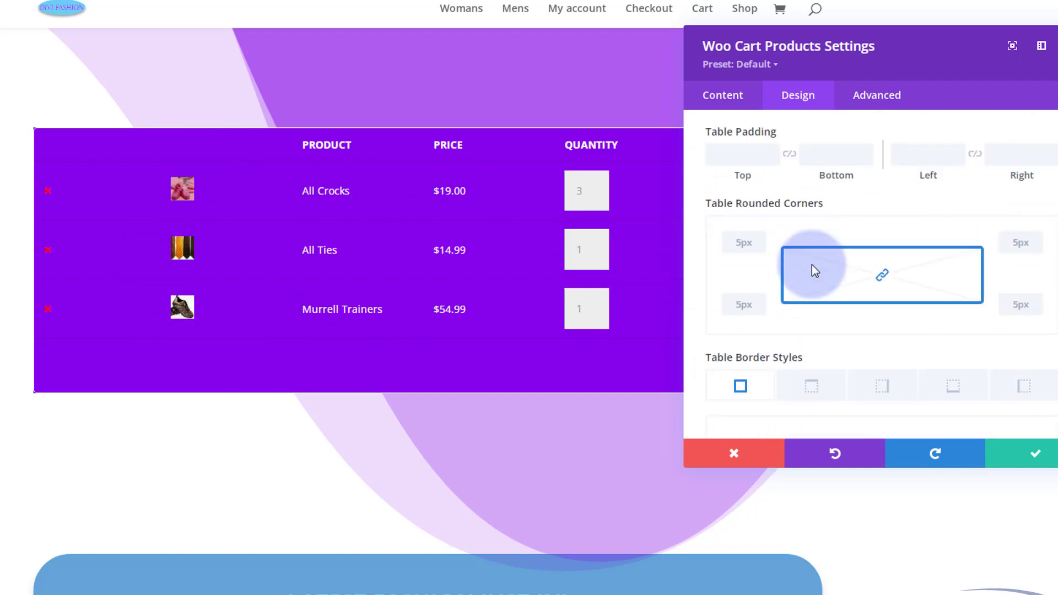
{"action": "scroll", "coordinate": [811, 267], "scroll_direction": "down", "scroll_amount": 6}
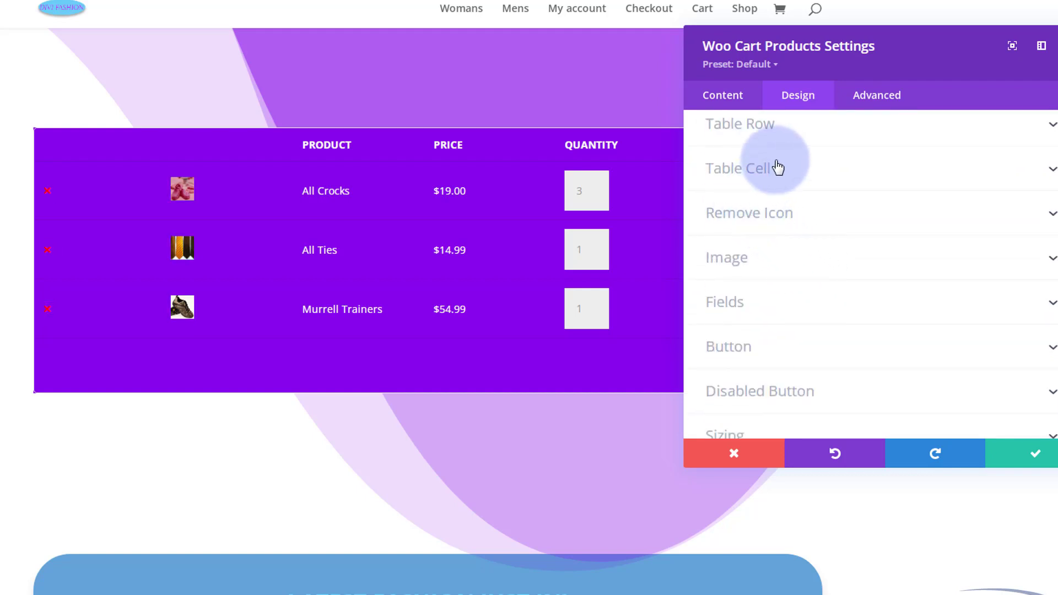
{"action": "left_click", "coordinate": [805, 146]}
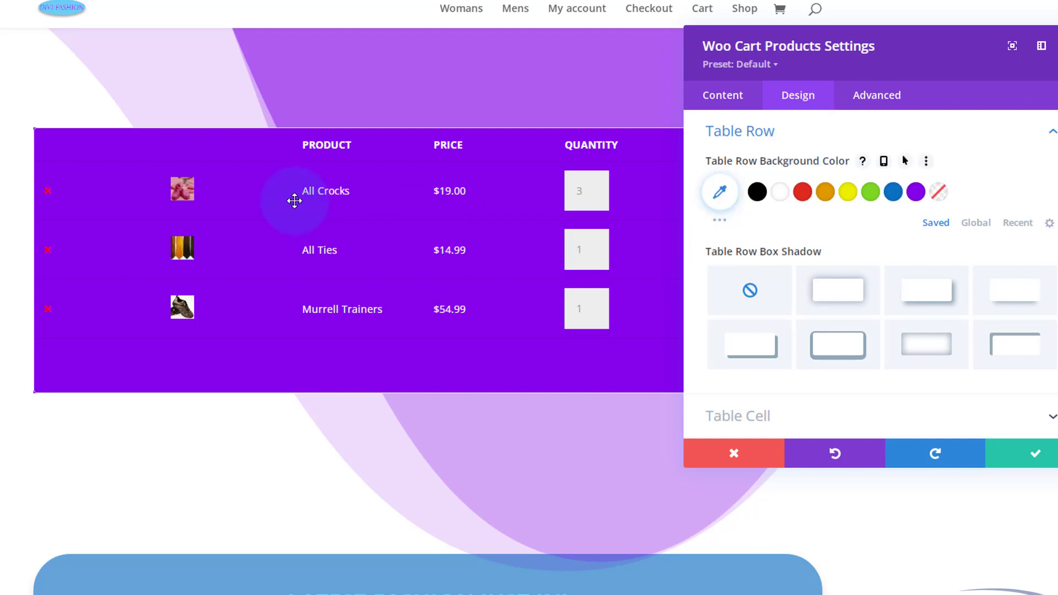
{"action": "scroll", "coordinate": [814, 221], "scroll_direction": "down", "scroll_amount": 4}
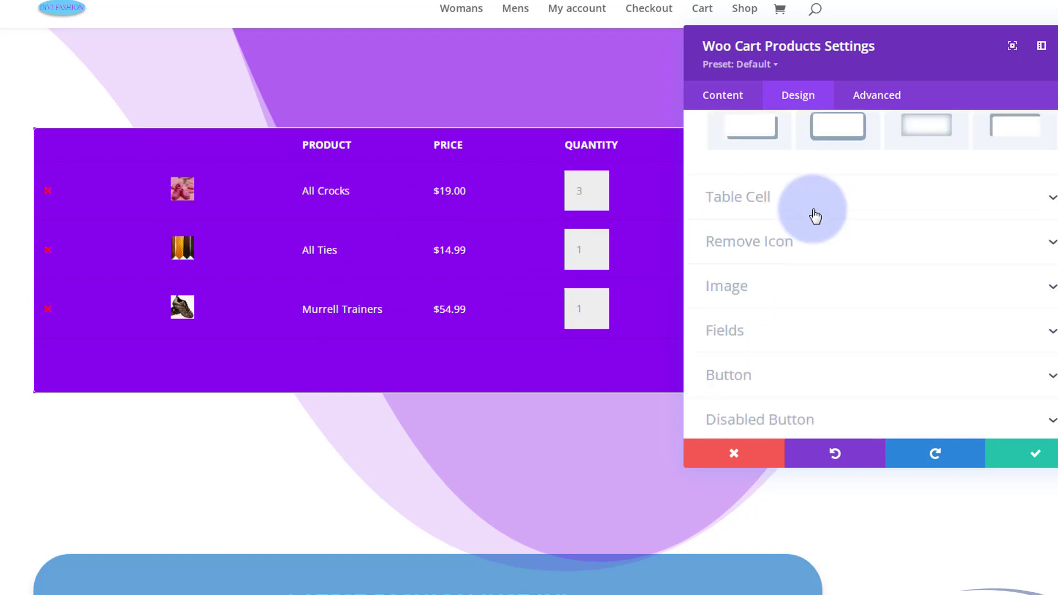
- Set the table cell background to rgba(0,0,0,0.39) and the alternating cell background to rgba(255,255,255,0.41)
{"action": "left_click", "coordinate": [815, 216]}
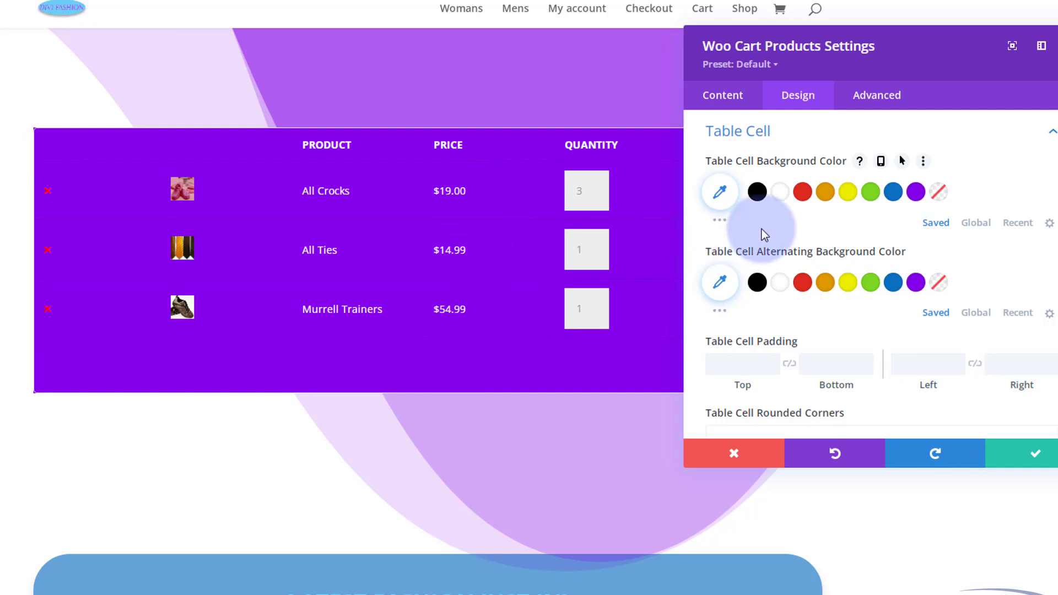
{"action": "left_click", "coordinate": [757, 192]}
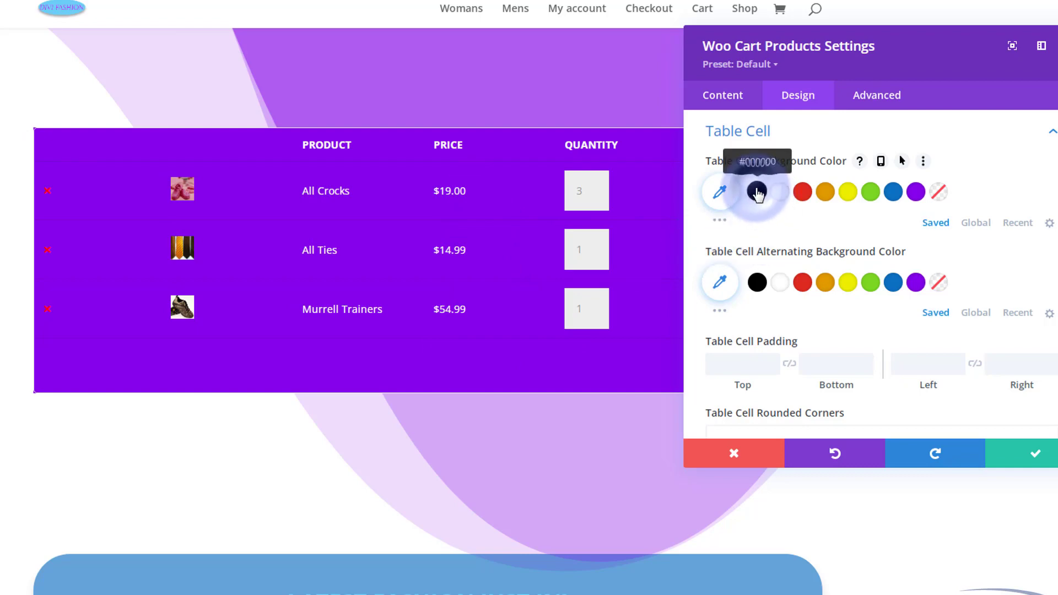
{"action": "left_click", "coordinate": [780, 283]}
{"action": "left_click", "coordinate": [721, 286]}
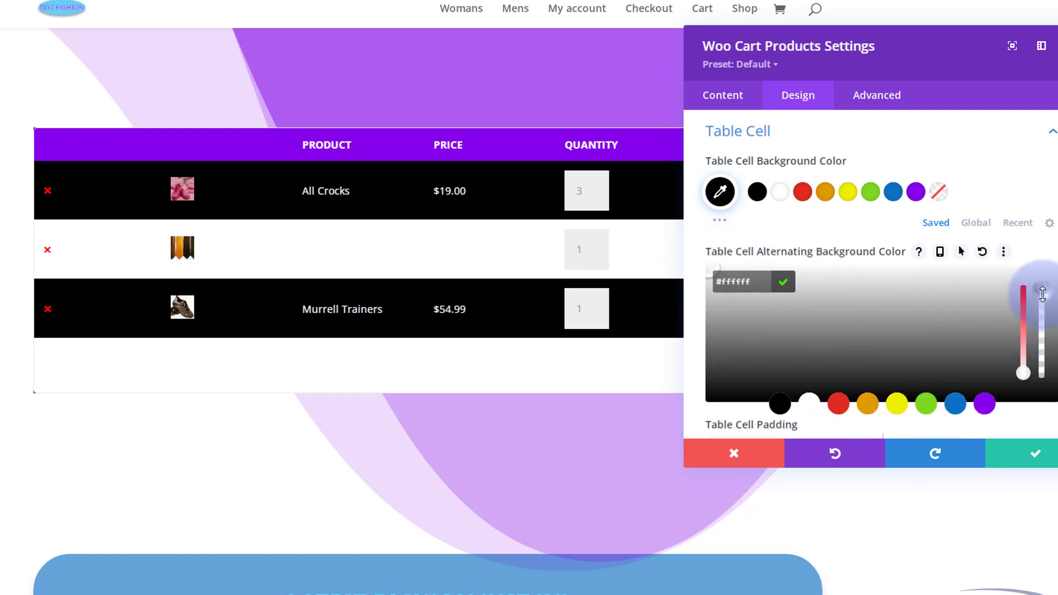
{"action": "left_click_drag", "start_coordinate": [1042, 288], "coordinate": [1044, 355]}
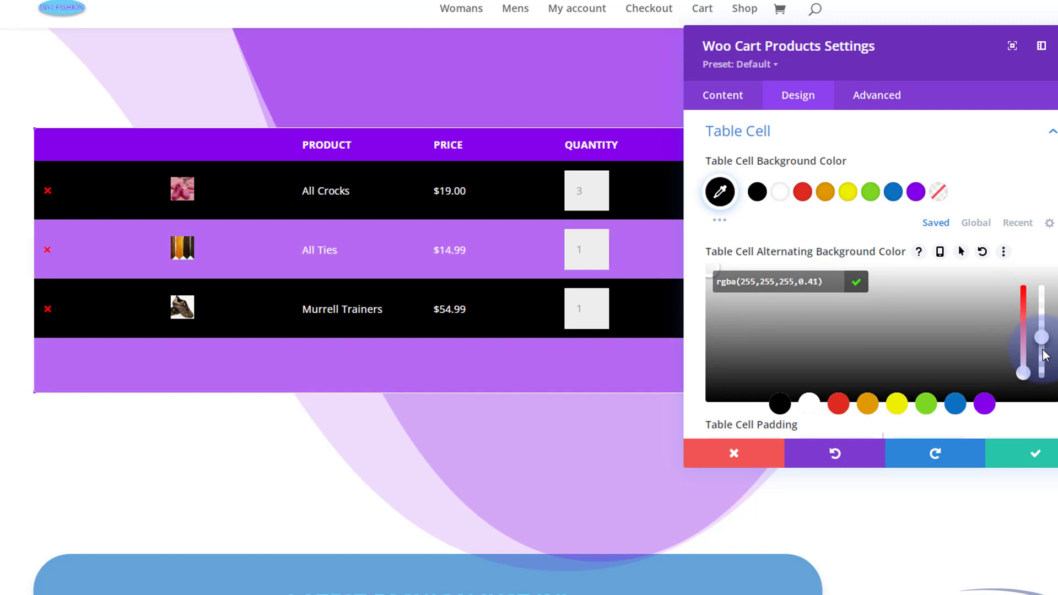
{"action": "left_click", "coordinate": [719, 192]}
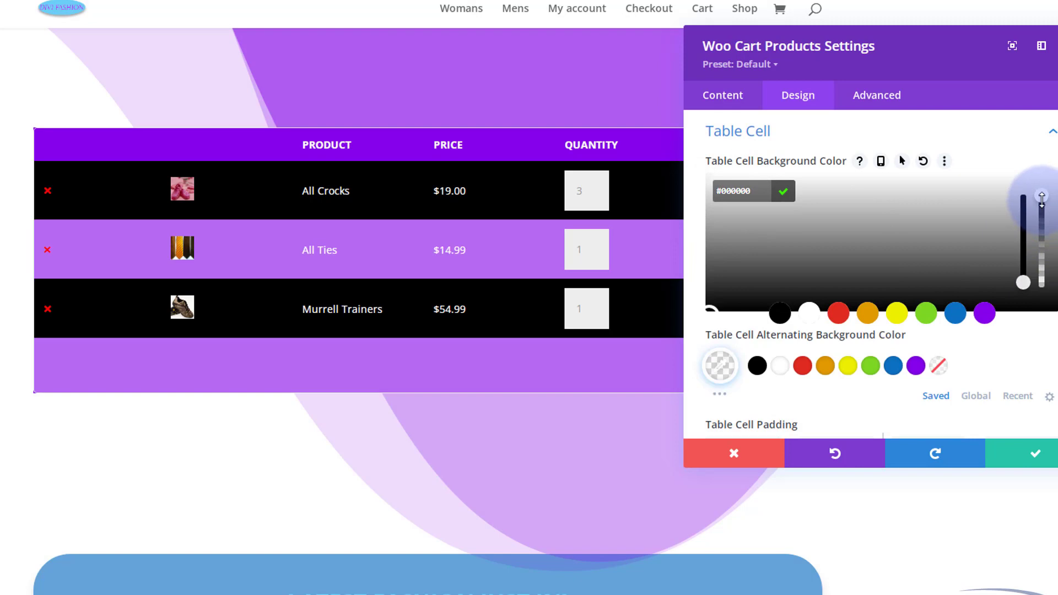
{"action": "left_click_drag", "start_coordinate": [1041, 198], "coordinate": [1042, 241]}
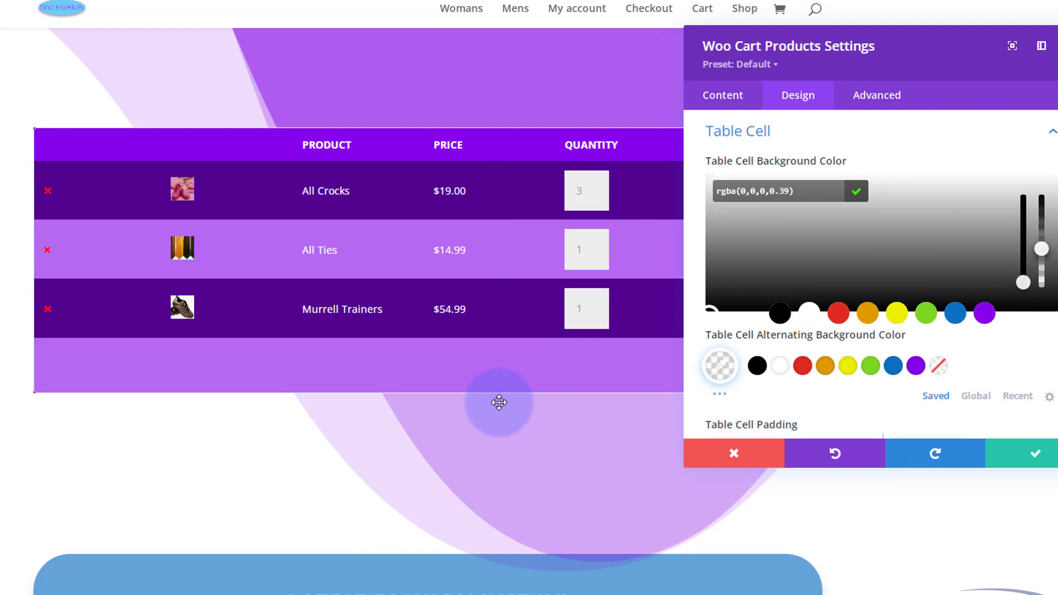
- Set the cart module's padding to 30px on all four sides and save the module settings
{"action": "scroll", "coordinate": [829, 403], "scroll_direction": "down", "scroll_amount": 8}
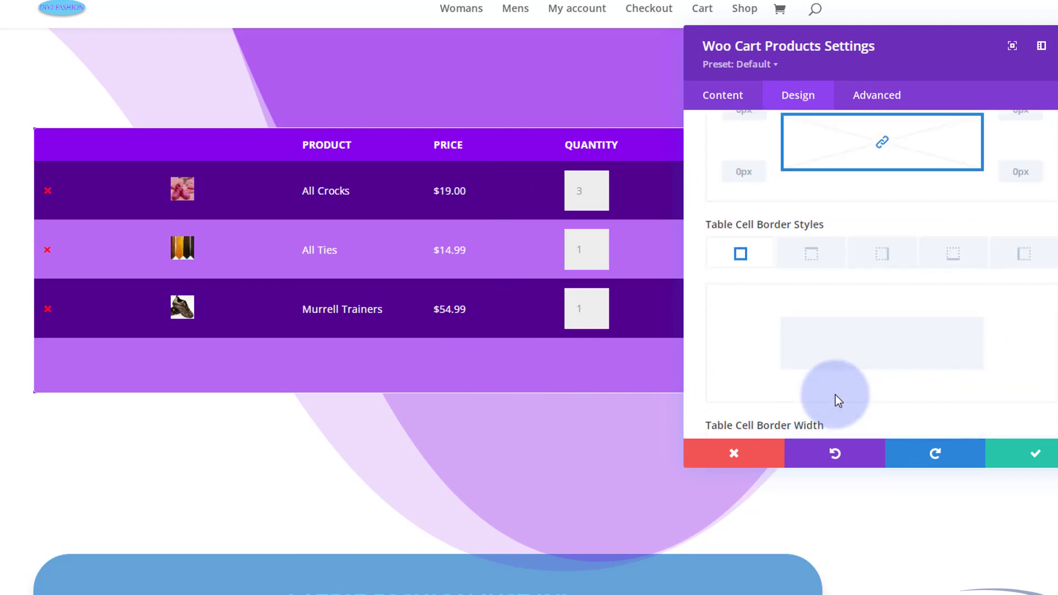
{"action": "scroll", "coordinate": [837, 401], "scroll_direction": "down", "scroll_amount": 10}
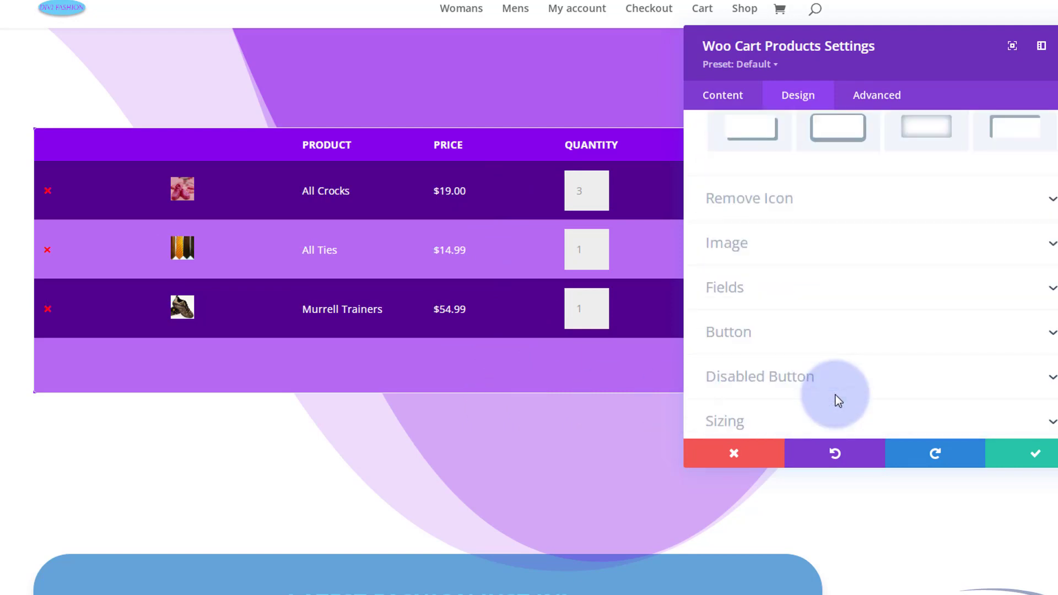
{"action": "scroll", "coordinate": [838, 401], "scroll_direction": "down", "scroll_amount": 2}
{"action": "scroll", "coordinate": [832, 386], "scroll_direction": "down", "scroll_amount": 2}
{"action": "left_click", "coordinate": [817, 329]}
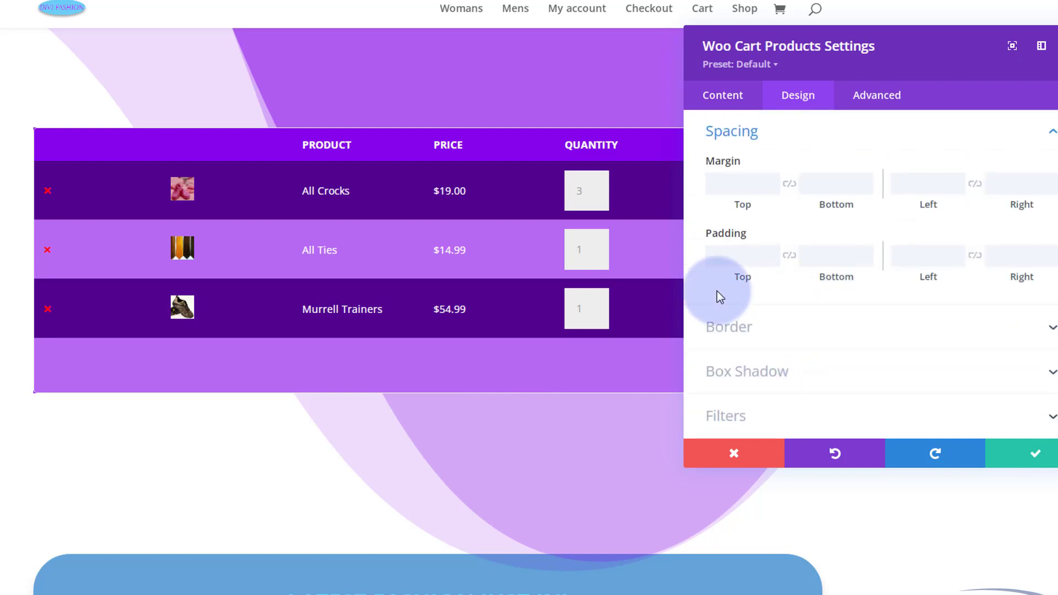
{"action": "left_click", "coordinate": [731, 251]}
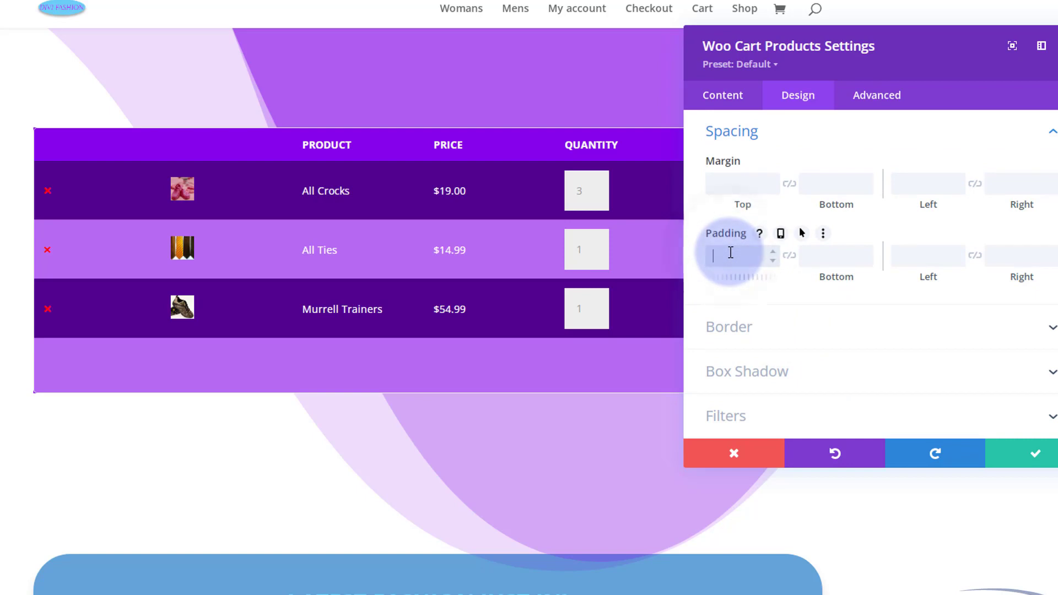
{"action": "type", "text": "30"}
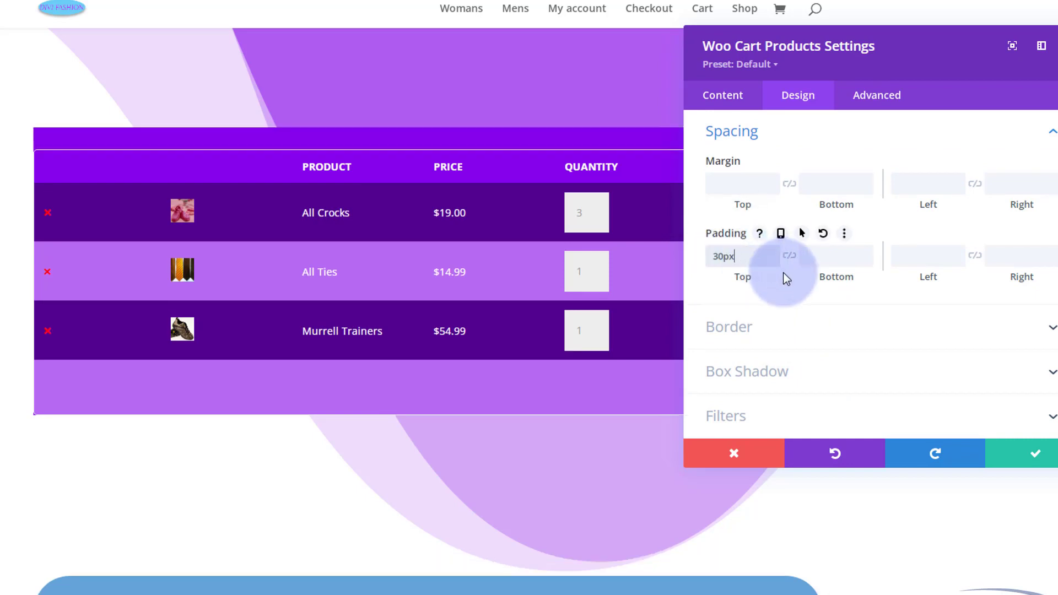
{"action": "left_click", "coordinate": [789, 256]}
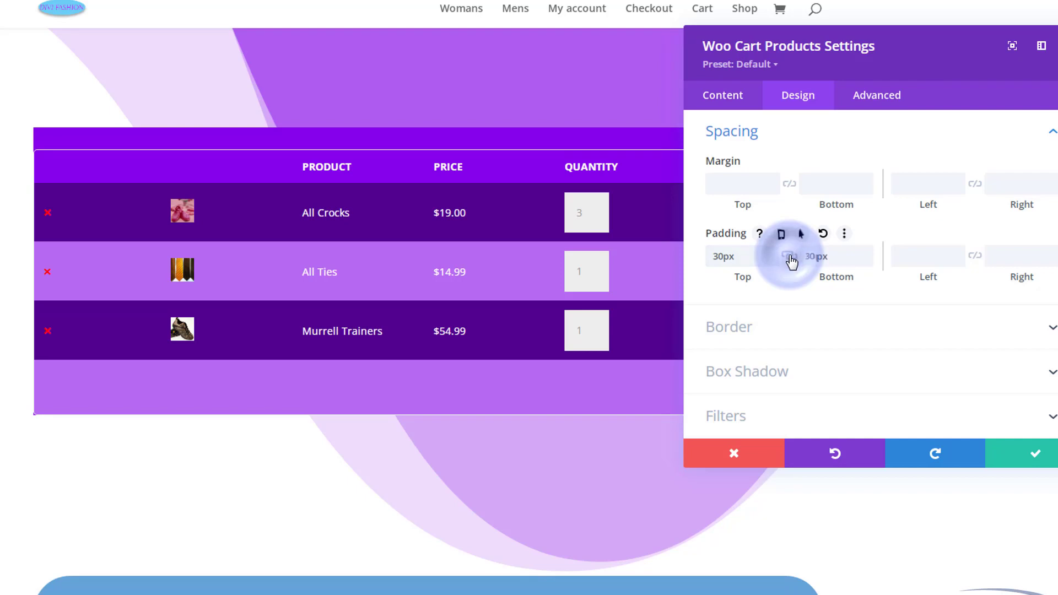
{"action": "left_click", "coordinate": [915, 259]}
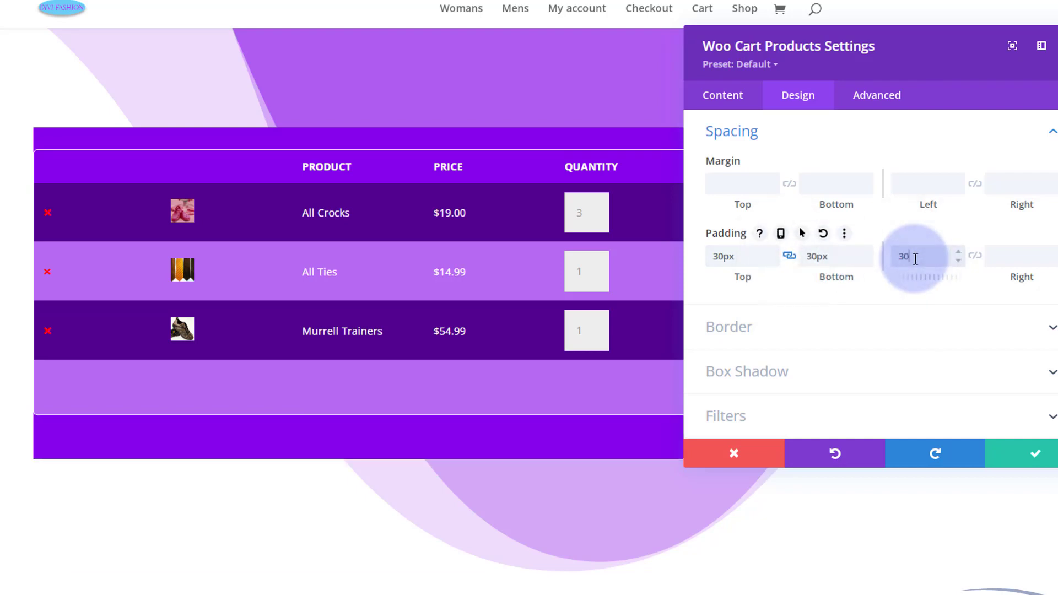
{"action": "type", "text": "30"}
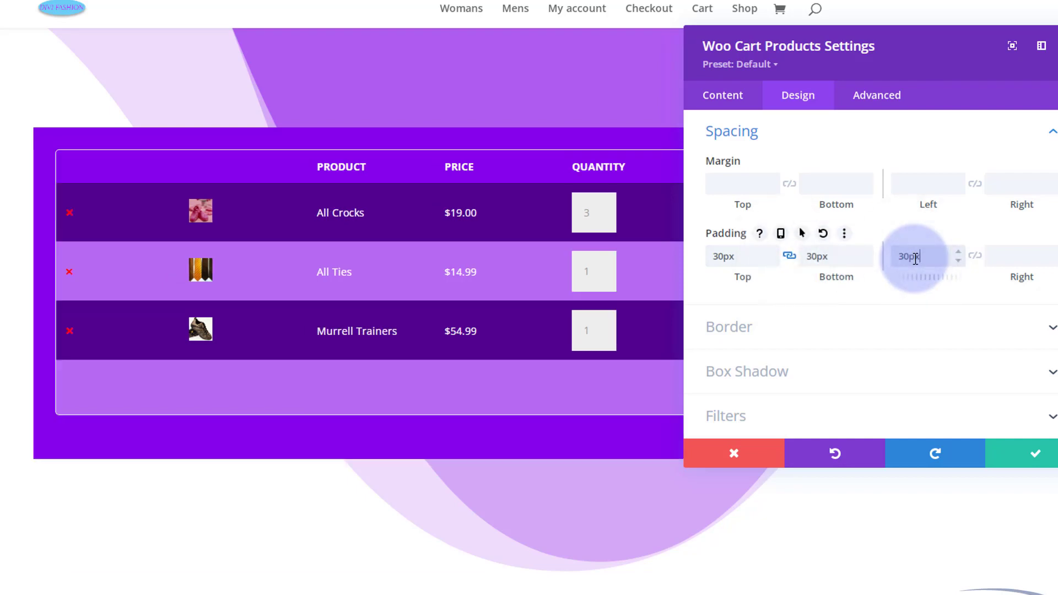
{"action": "left_click", "coordinate": [975, 257]}
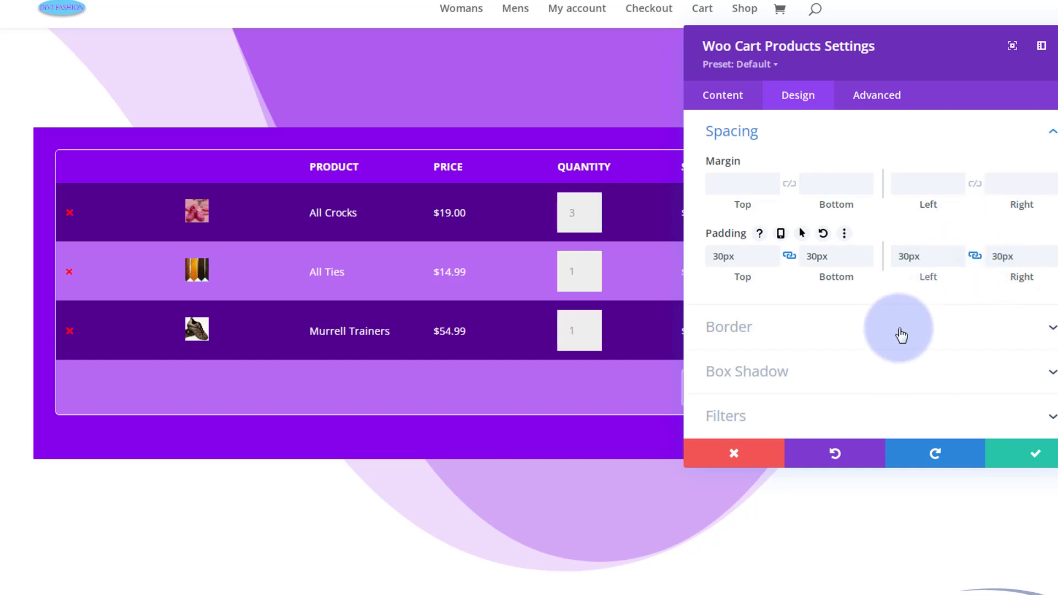
{"action": "left_click", "coordinate": [1037, 453]}
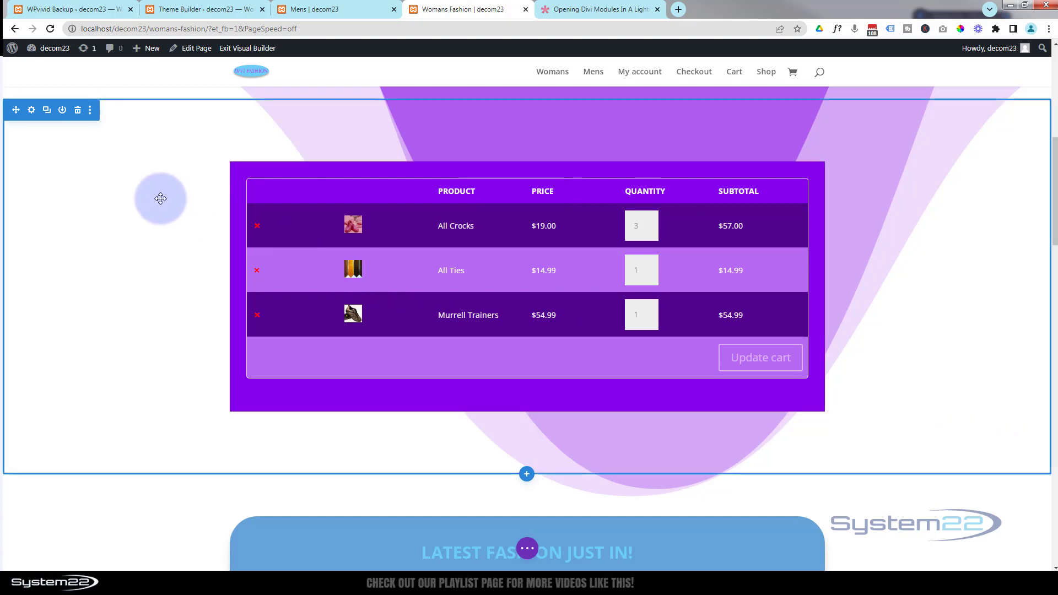
- Set the cart section's background to semi-transparent black rgba(0,0,0,0.81) and save the section settings
{"action": "left_click", "coordinate": [31, 112]}
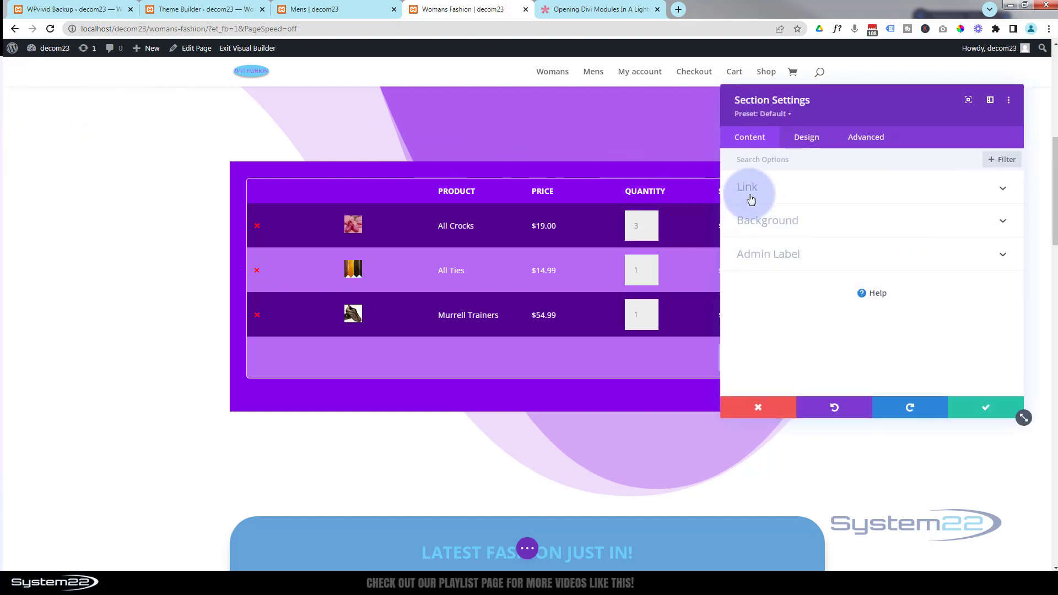
{"action": "left_click", "coordinate": [817, 222]}
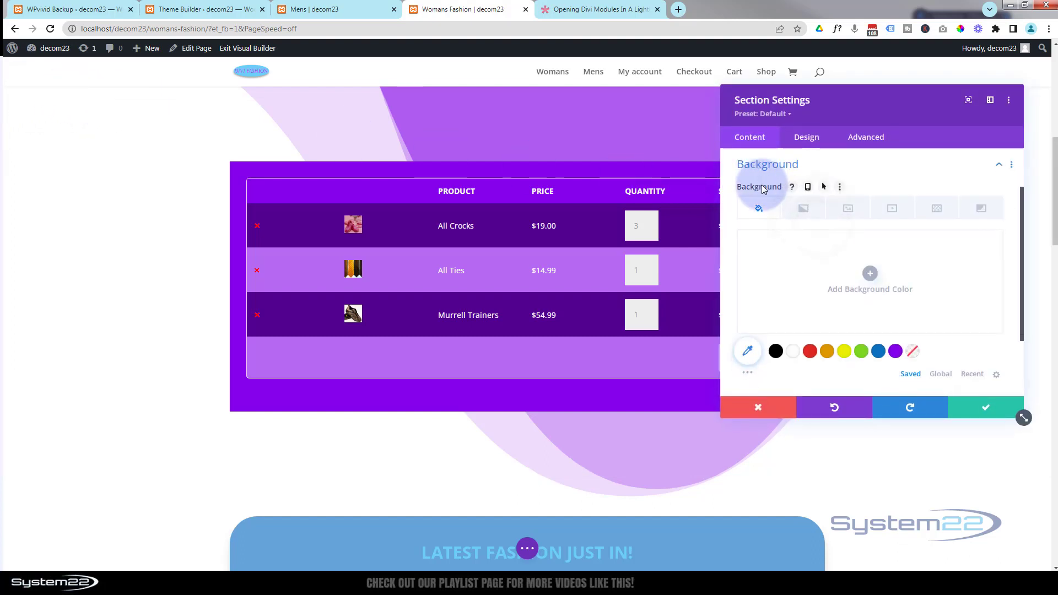
{"action": "left_click", "coordinate": [775, 351]}
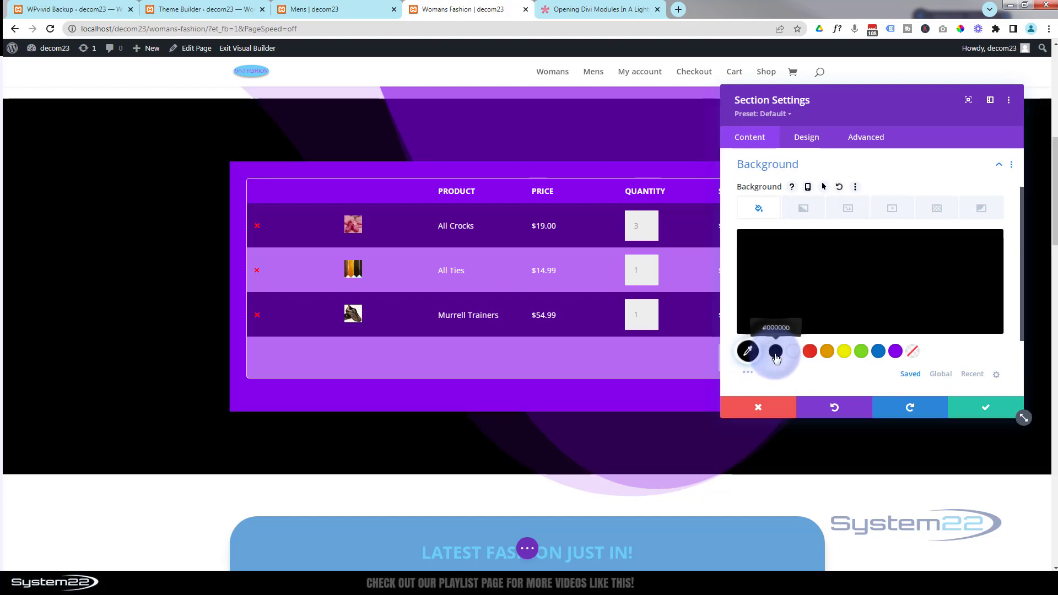
{"action": "left_click", "coordinate": [843, 309]}
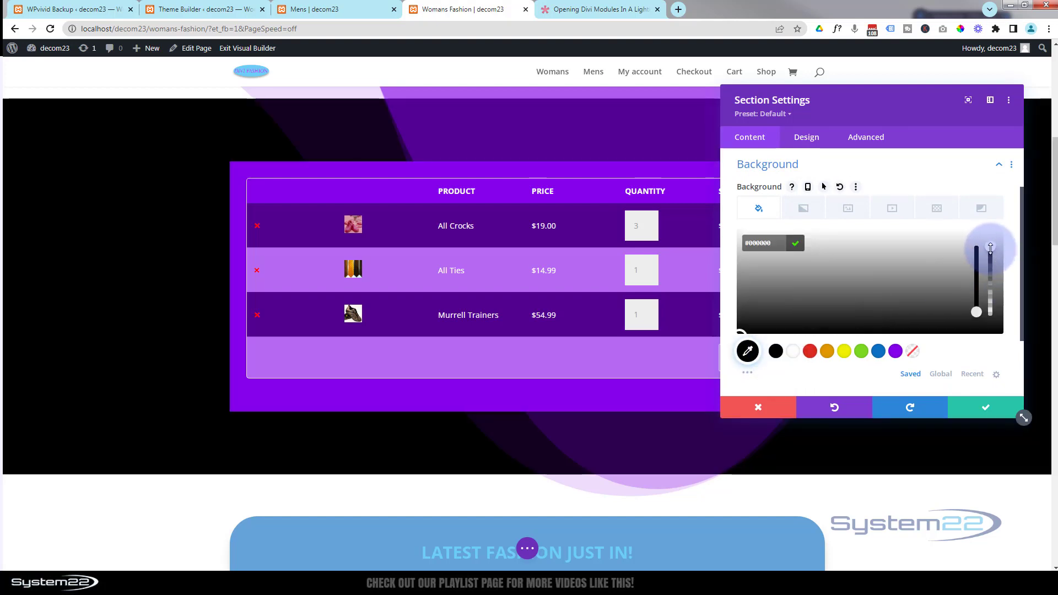
{"action": "left_click", "coordinate": [990, 274]}
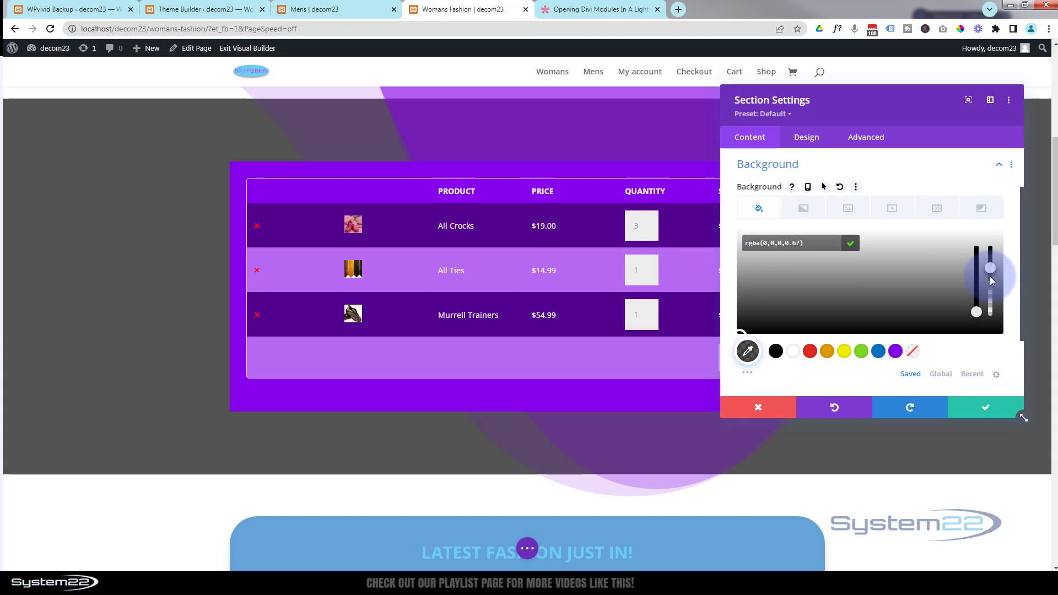
{"action": "left_click_drag", "start_coordinate": [991, 273], "coordinate": [990, 269]}
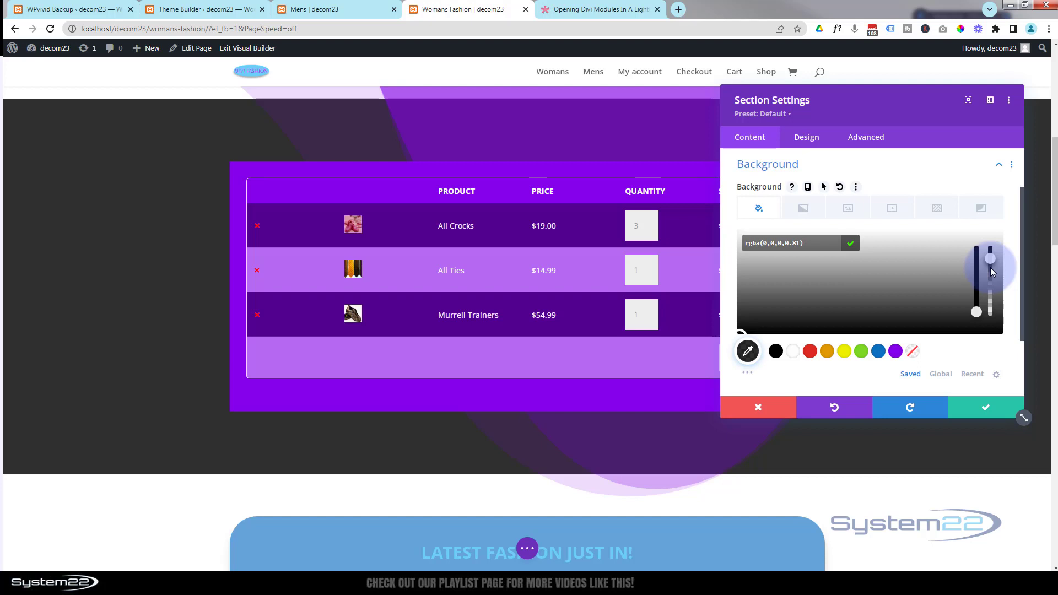
{"action": "left_click", "coordinate": [974, 408]}
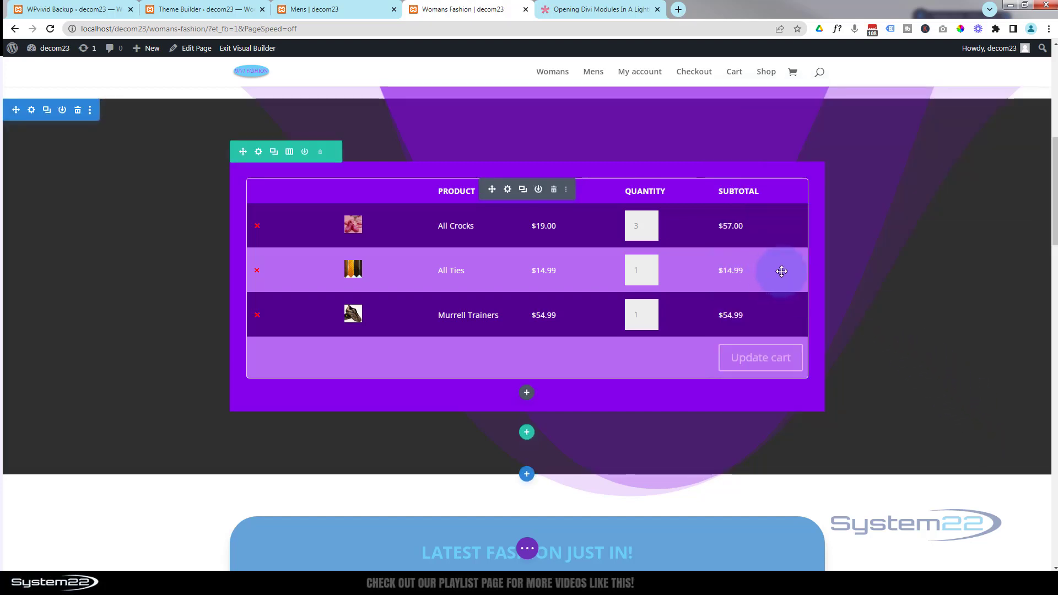
- Insert a single-column row below the Sun Hats and Fashion Boots products and add an Icon module to it
{"action": "scroll", "coordinate": [910, 293], "scroll_direction": "down", "scroll_amount": 2}
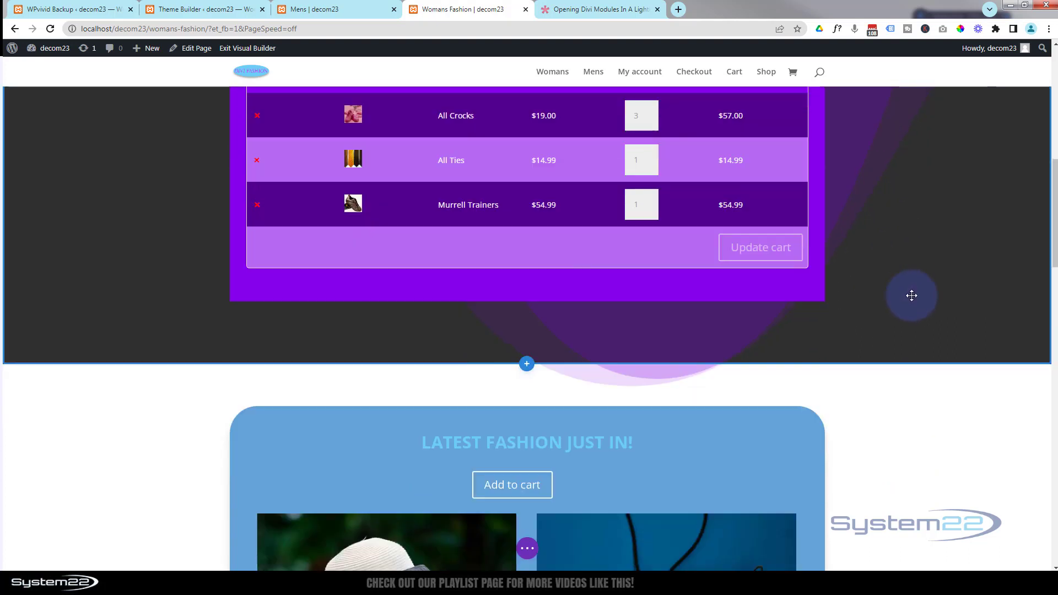
{"action": "scroll", "coordinate": [911, 295], "scroll_direction": "down", "scroll_amount": 1}
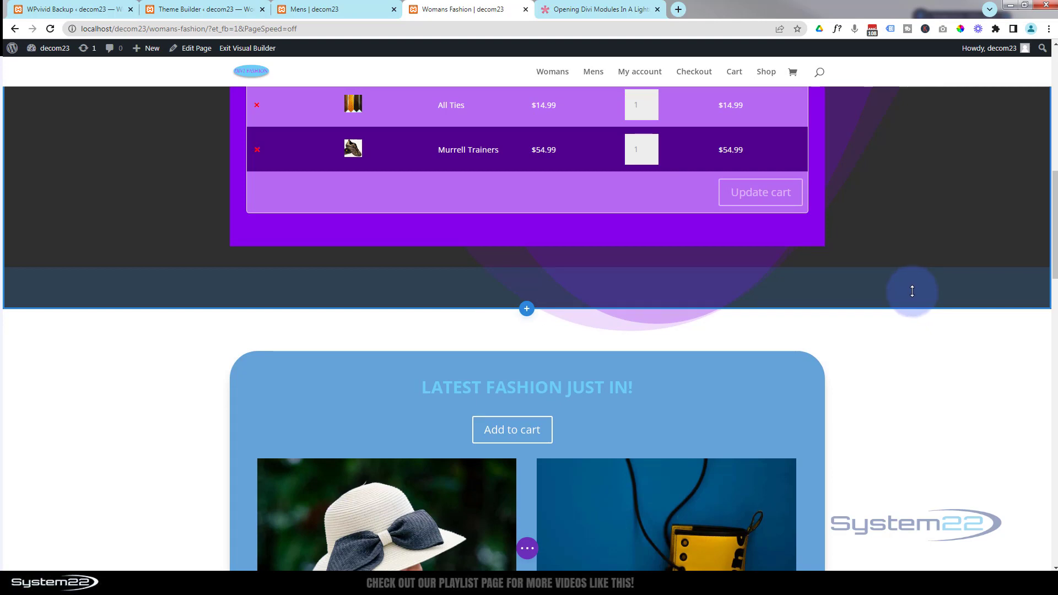
{"action": "scroll", "coordinate": [912, 291], "scroll_direction": "down", "scroll_amount": 2}
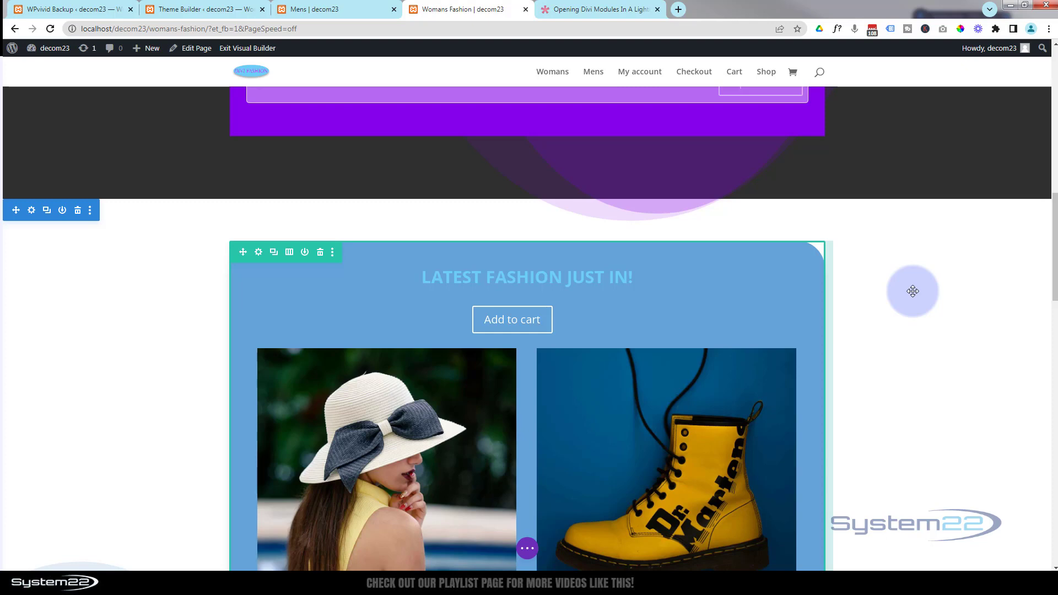
{"action": "scroll", "coordinate": [628, 222], "scroll_direction": "up", "scroll_amount": 2}
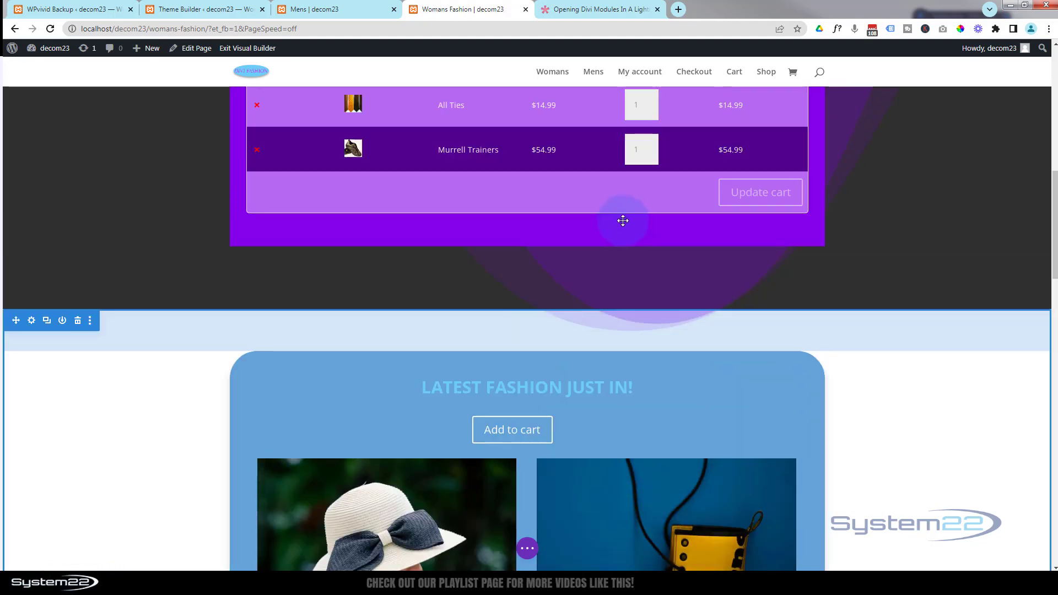
{"action": "scroll", "coordinate": [683, 219], "scroll_direction": "down", "scroll_amount": 8}
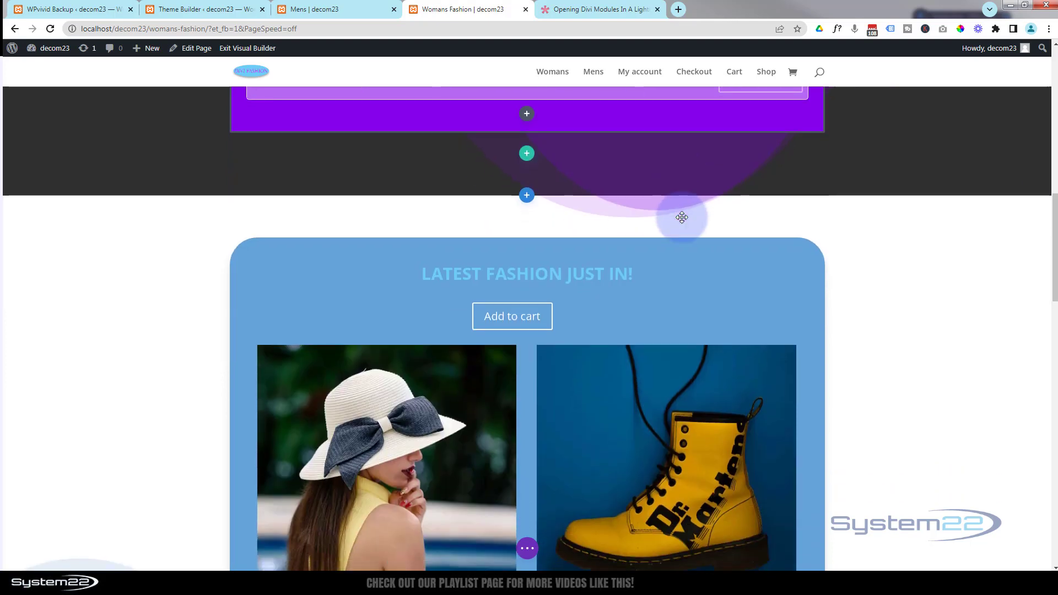
{"action": "scroll", "coordinate": [684, 220], "scroll_direction": "down", "scroll_amount": 1}
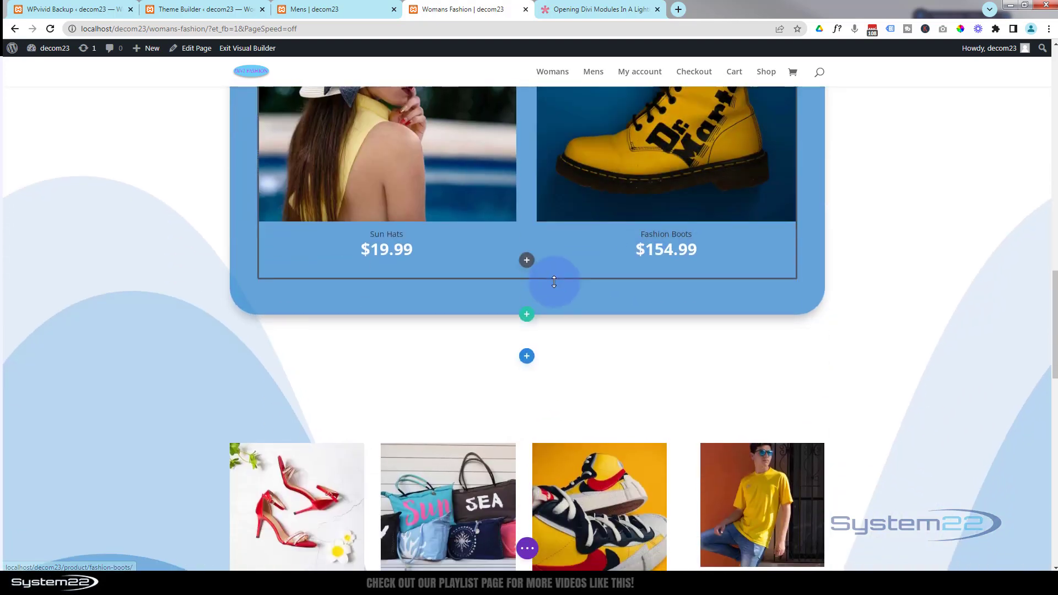
{"action": "left_click", "coordinate": [527, 315]}
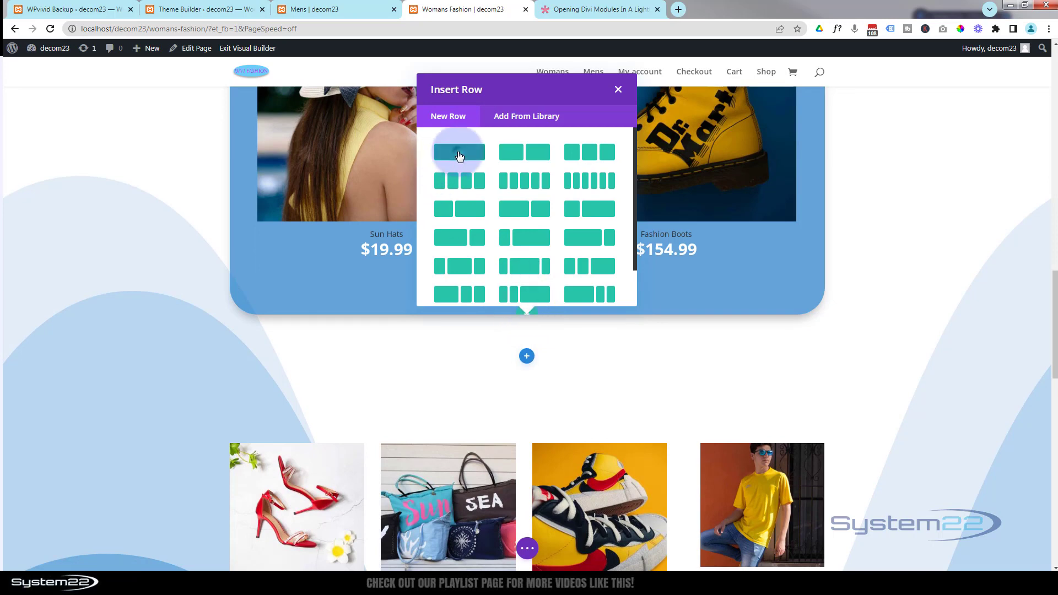
{"action": "left_click", "coordinate": [452, 160]}
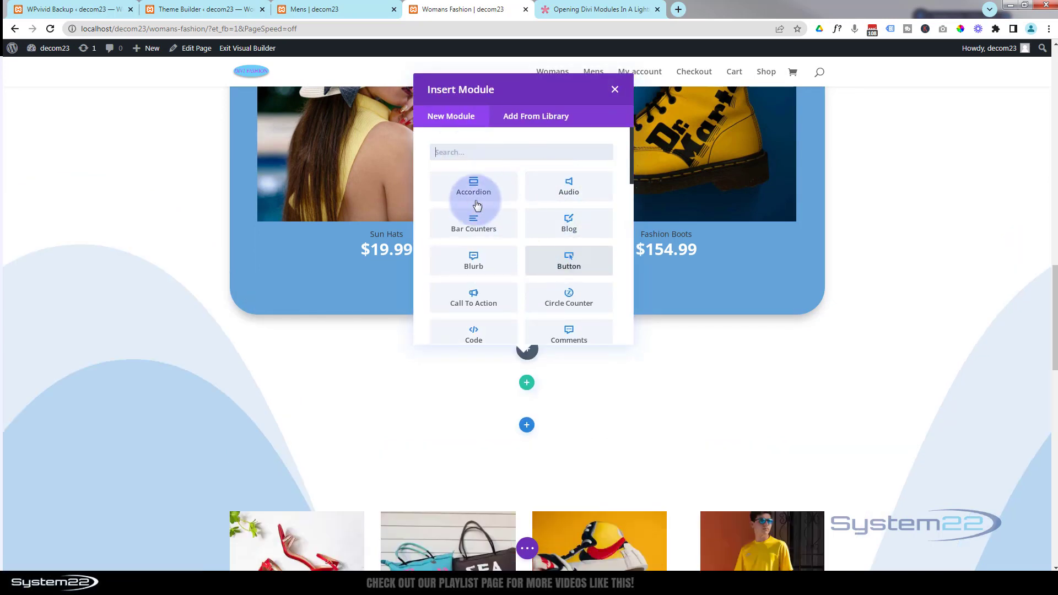
{"action": "scroll", "coordinate": [546, 232], "scroll_direction": "down", "scroll_amount": 1}
{"action": "scroll", "coordinate": [546, 232], "scroll_direction": "down", "scroll_amount": 4}
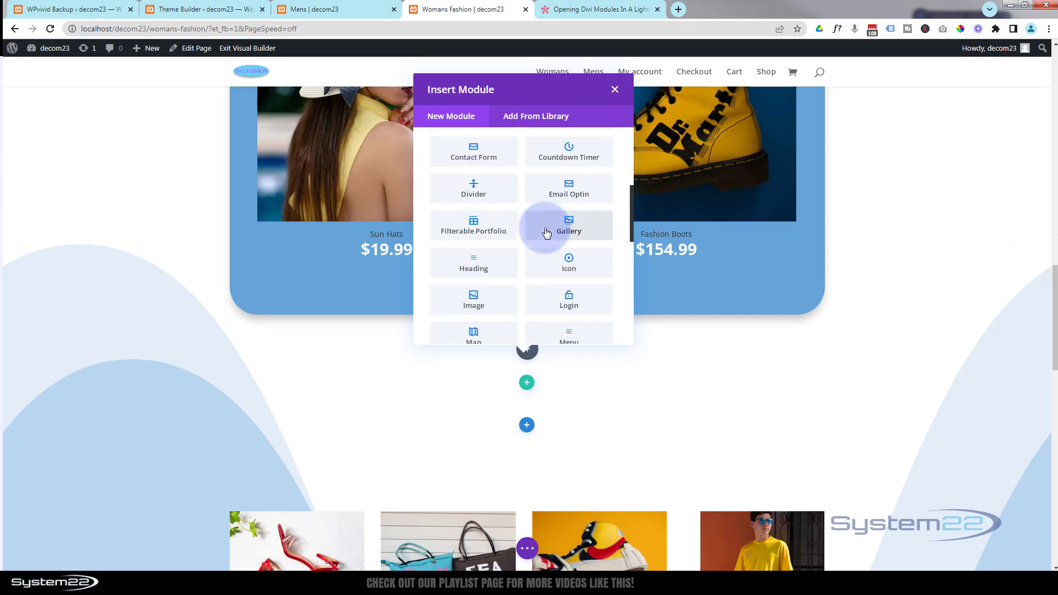
{"action": "left_click", "coordinate": [565, 263]}
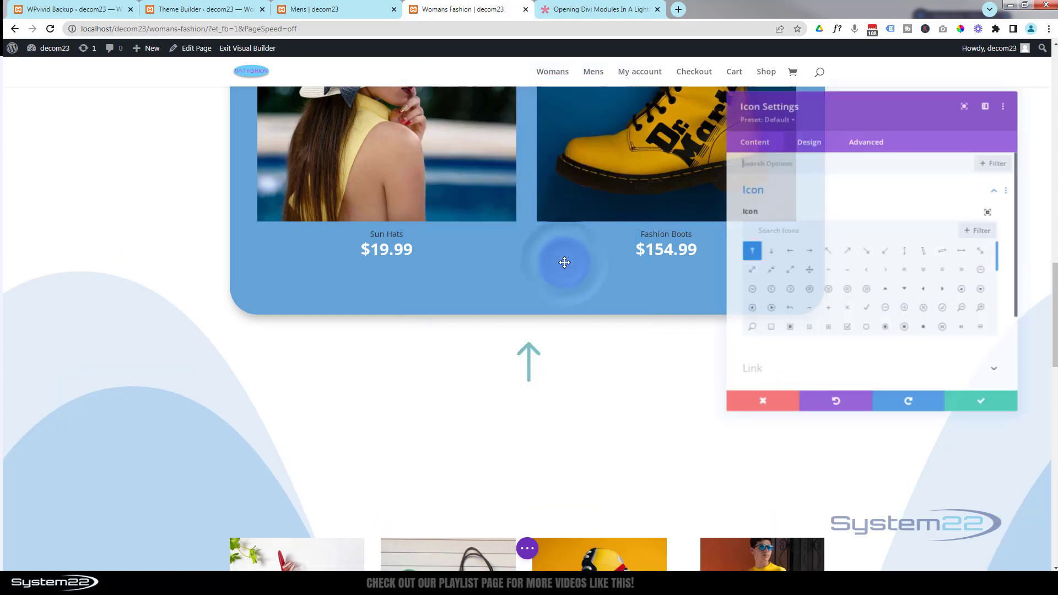
- Search the module's icons for "cart" and choose a solid shopping cart icon
{"action": "left_click", "coordinate": [784, 229]}
{"action": "type", "text": "cart"}
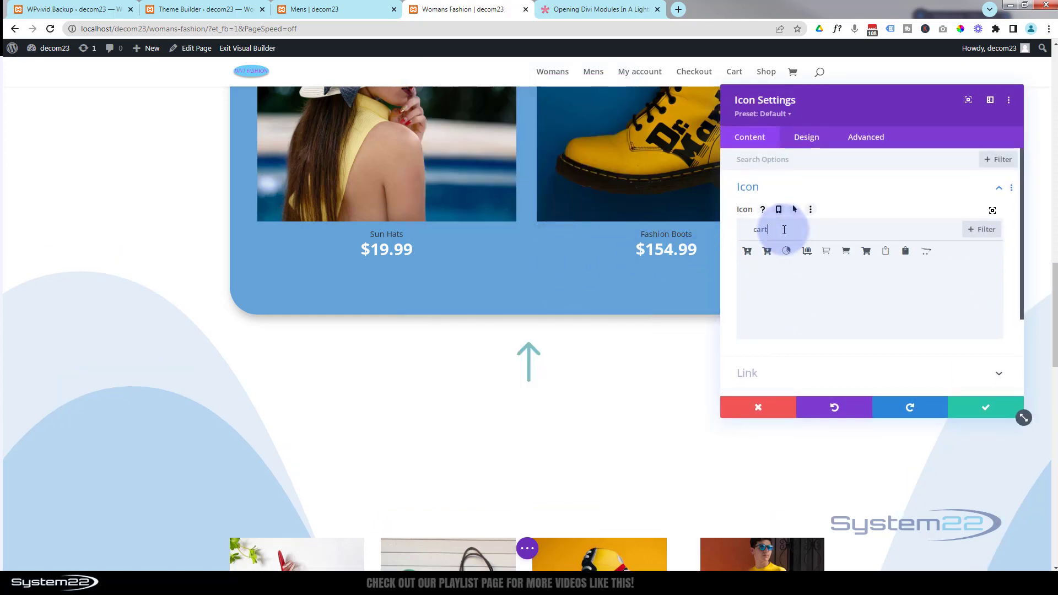
{"action": "left_click", "coordinate": [847, 253]}
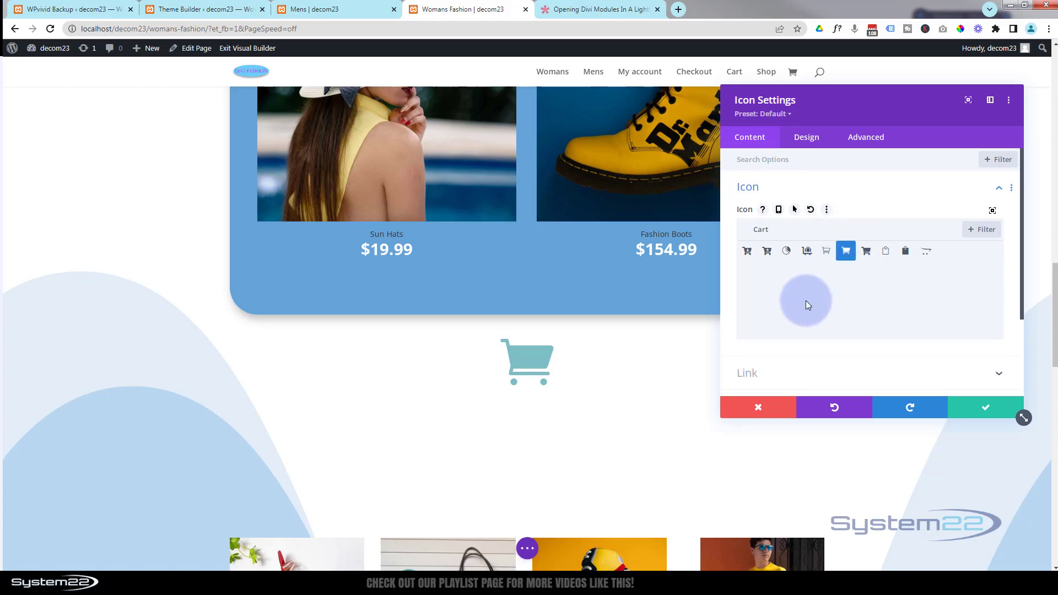
- Set the cart icon's colour to white and its size to 50px, and save the icon settings
{"action": "scroll", "coordinate": [806, 299], "scroll_direction": "down", "scroll_amount": 3}
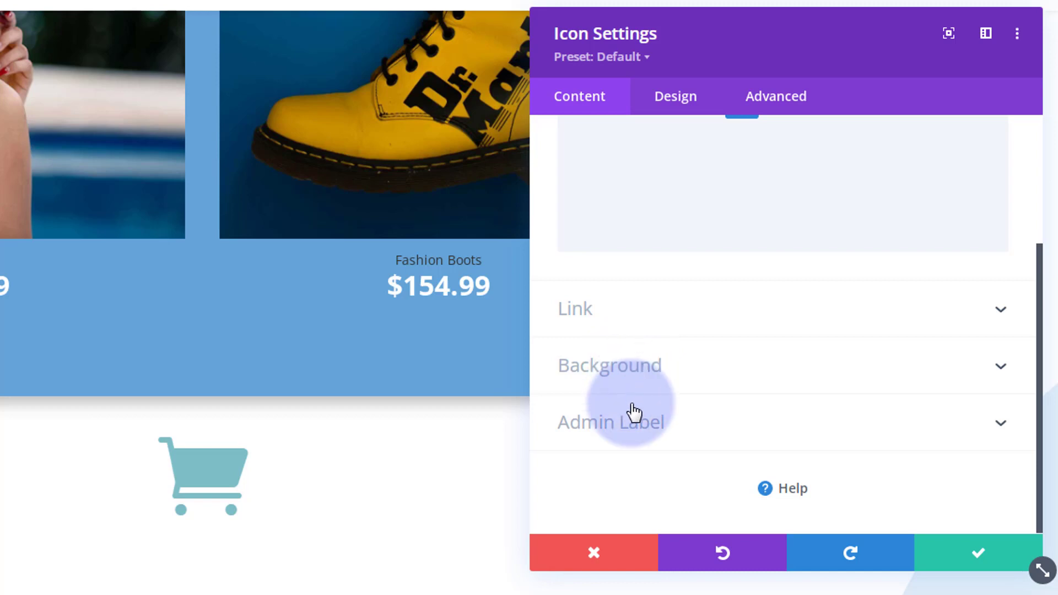
{"action": "left_click", "coordinate": [676, 103]}
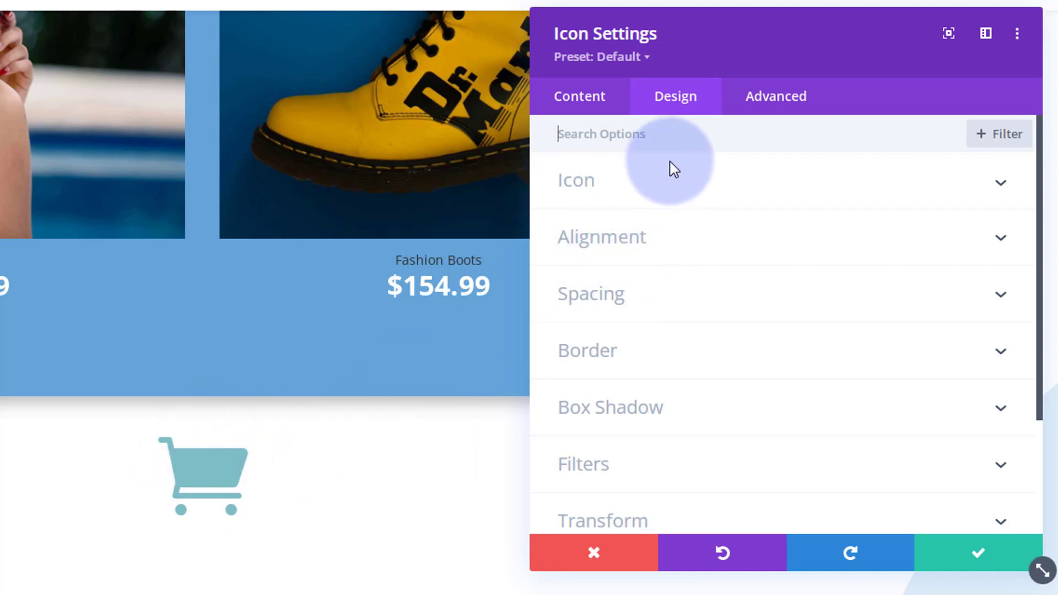
{"action": "left_click", "coordinate": [707, 188]}
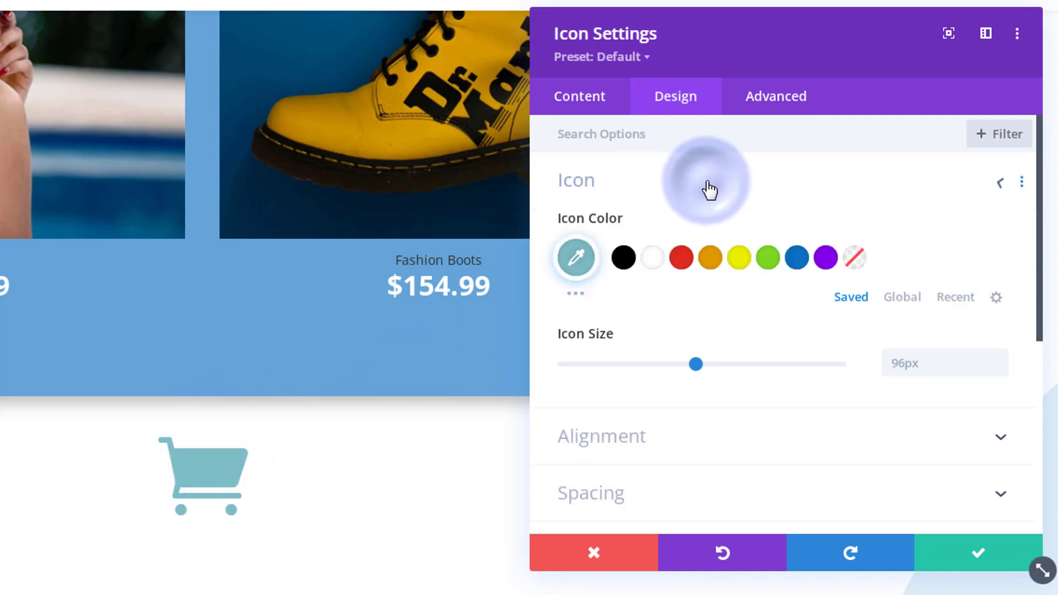
{"action": "left_click", "coordinate": [652, 257]}
{"action": "left_click", "coordinate": [897, 358]}
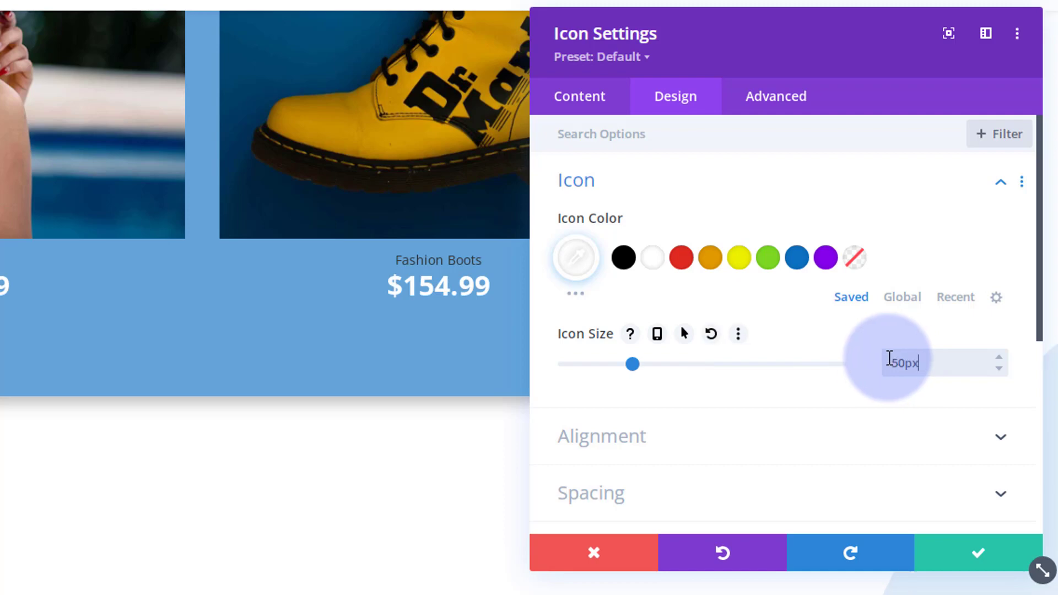
{"action": "left_click", "coordinate": [960, 557]}
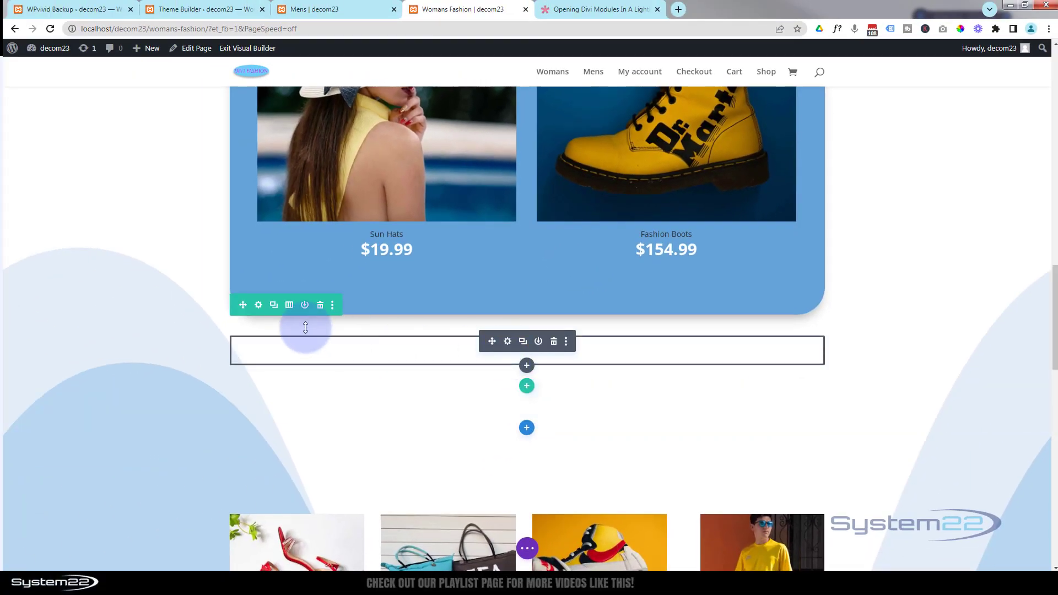
- Set the background of the cart icon's row to semi-transparent purple rgba(131,0,233,0.74)
{"action": "left_click", "coordinate": [258, 305]}
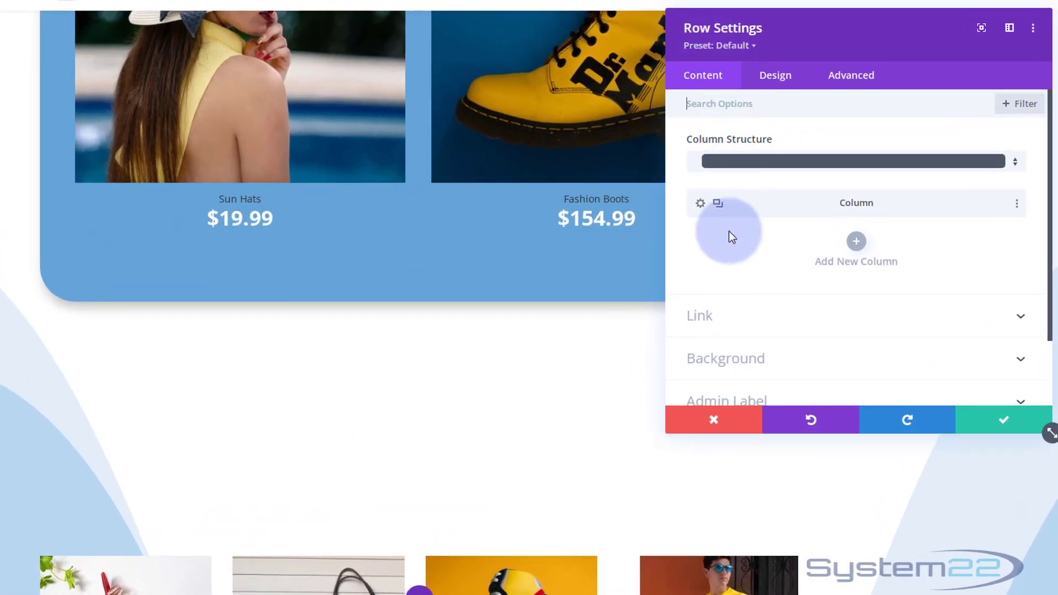
{"action": "left_click", "coordinate": [746, 357]}
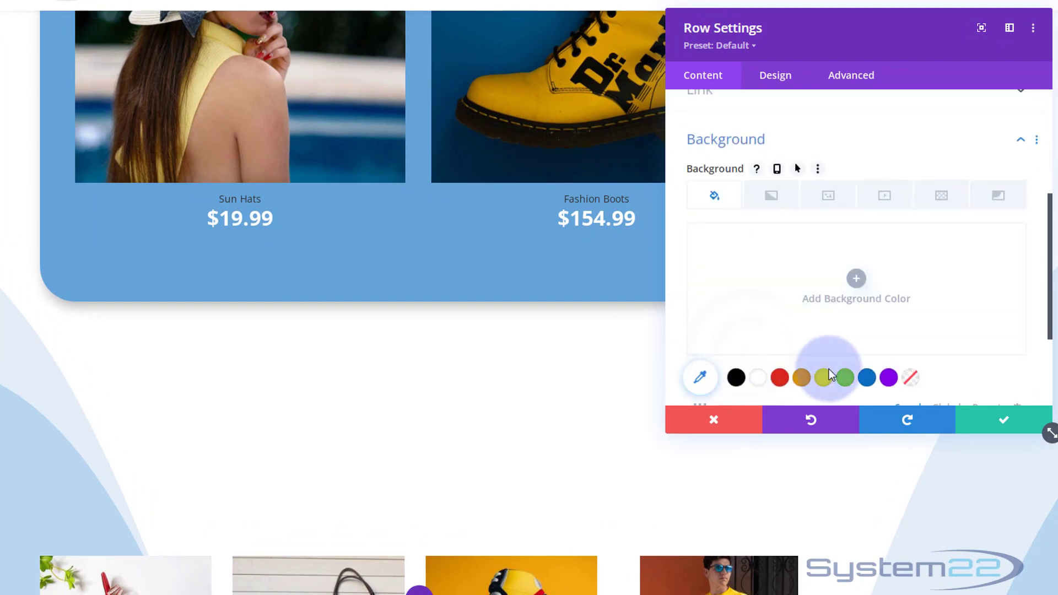
{"action": "left_click", "coordinate": [888, 378]}
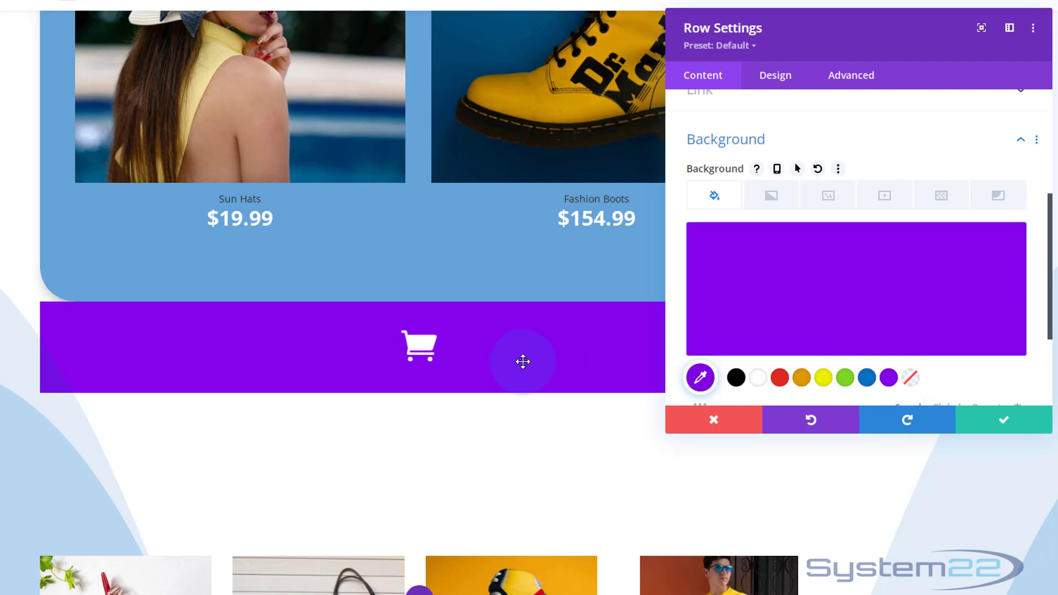
{"action": "left_click", "coordinate": [891, 296]}
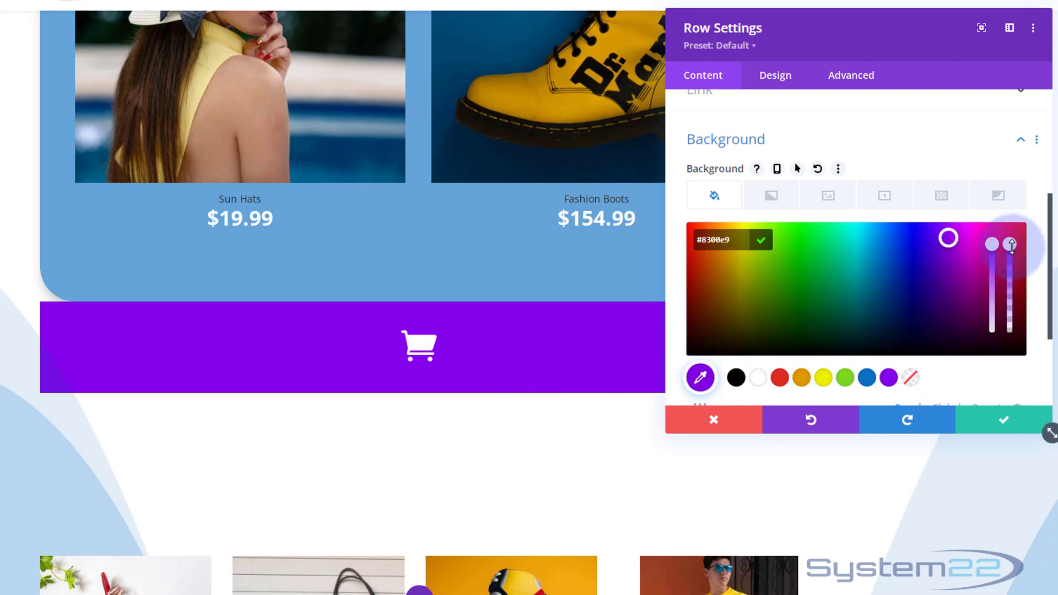
{"action": "left_click_drag", "start_coordinate": [1012, 265], "coordinate": [1011, 274]}
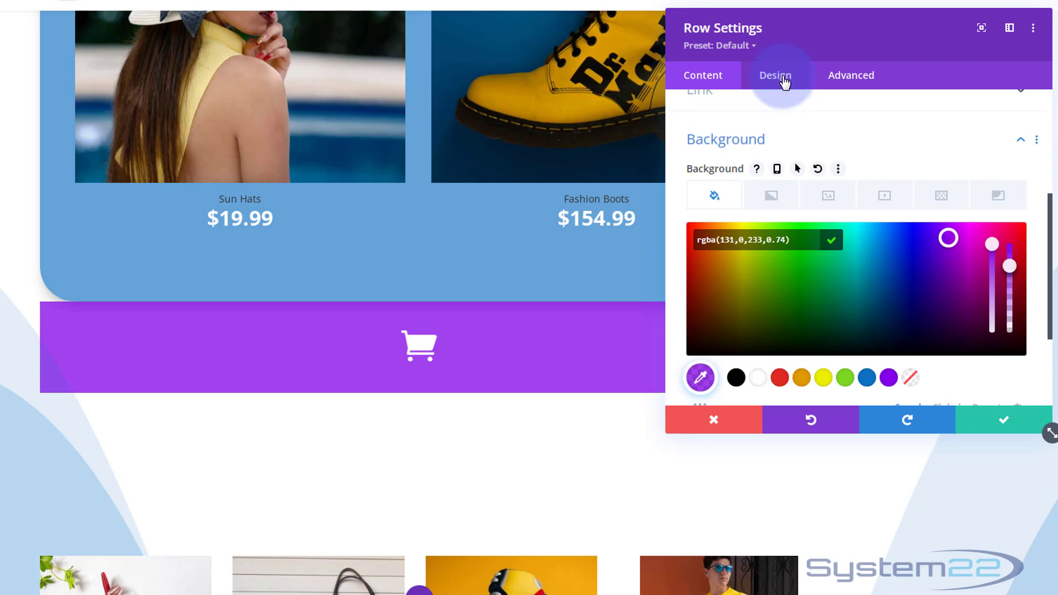
- Set both the width and the height of the cart icon's row to 80px
{"action": "left_click", "coordinate": [784, 81]}
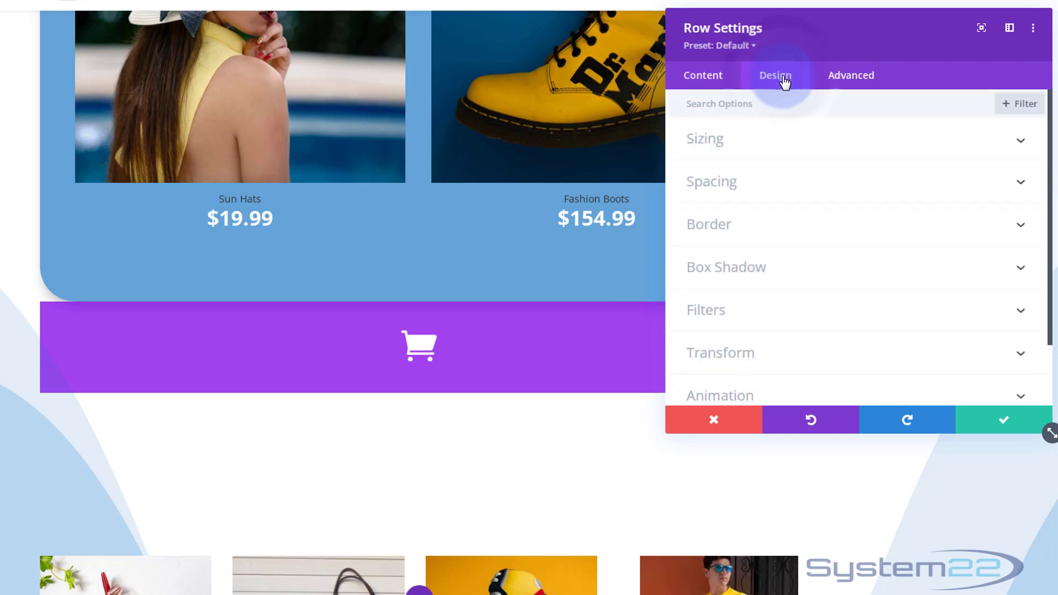
{"action": "left_click", "coordinate": [808, 147]}
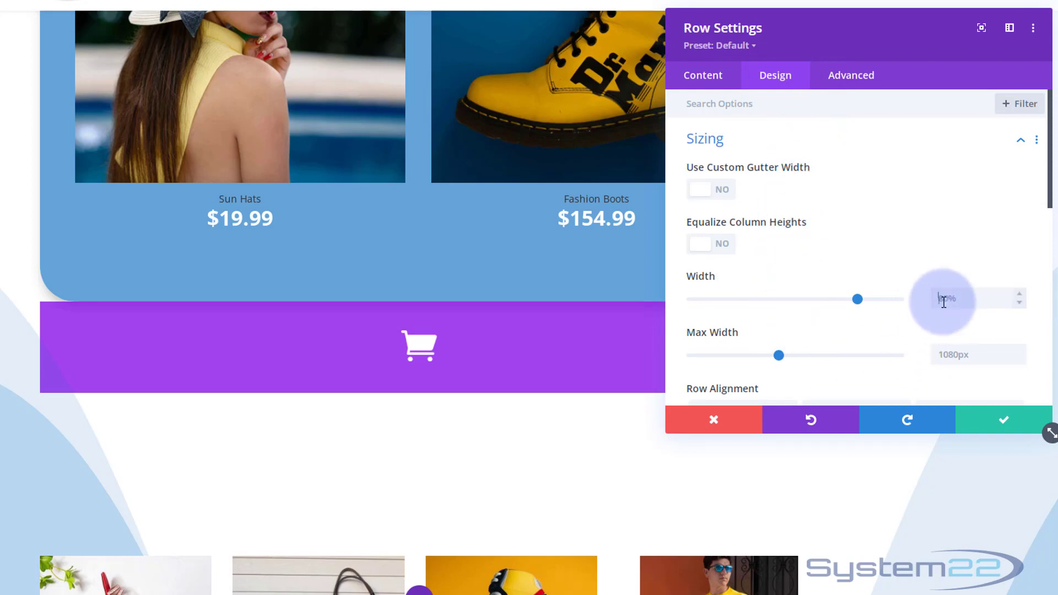
{"action": "left_click", "coordinate": [943, 300]}
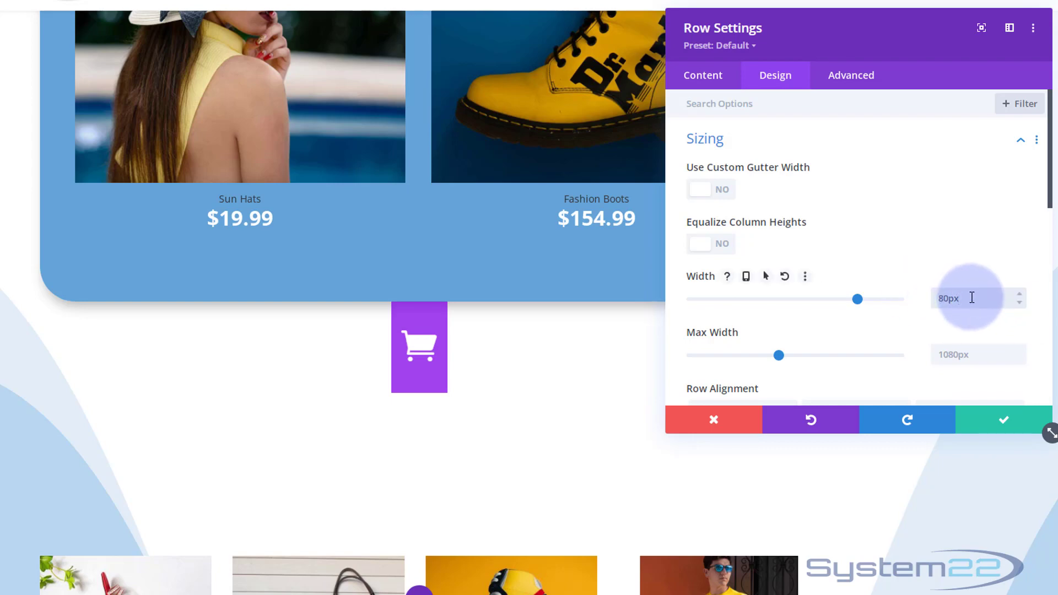
{"action": "left_click_drag", "start_coordinate": [968, 297], "coordinate": [912, 303]}
{"action": "key", "text": "ctrl+c"}
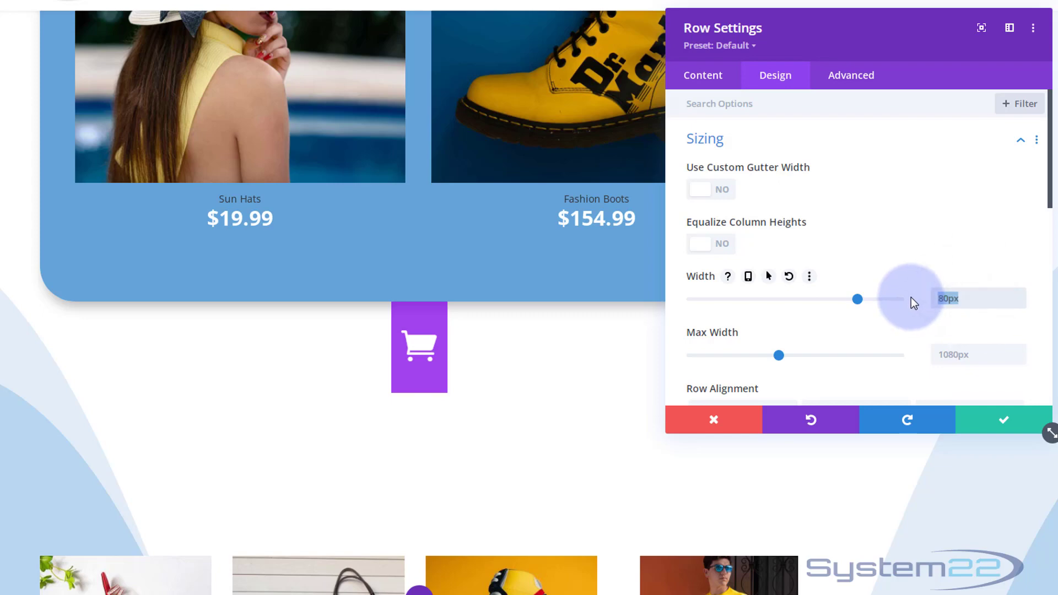
{"action": "scroll", "coordinate": [911, 296], "scroll_direction": "down", "scroll_amount": 4}
{"action": "left_click", "coordinate": [943, 310]}
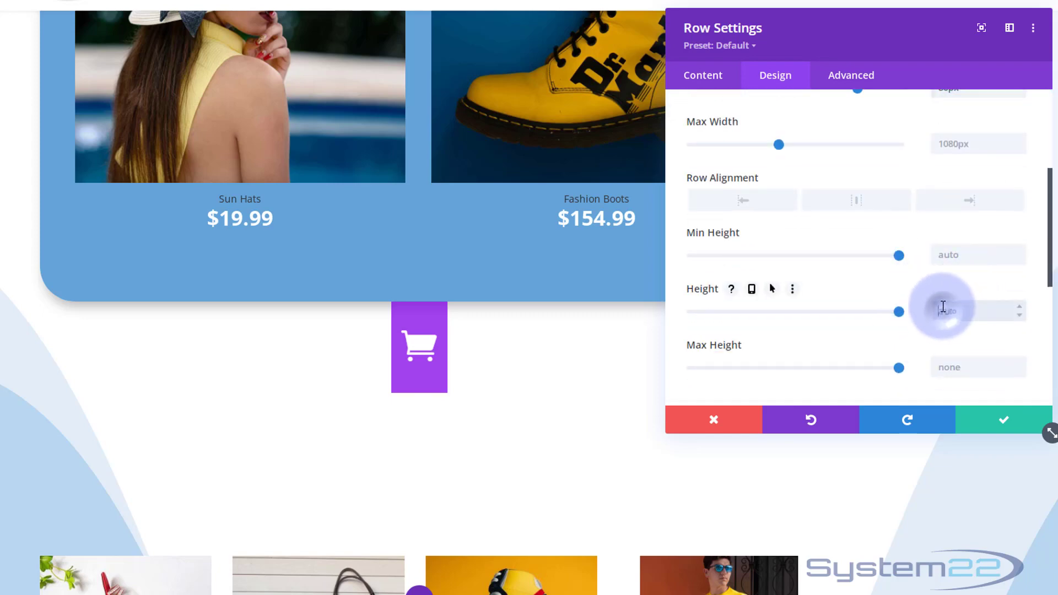
{"action": "key", "text": "ctrl+v"}
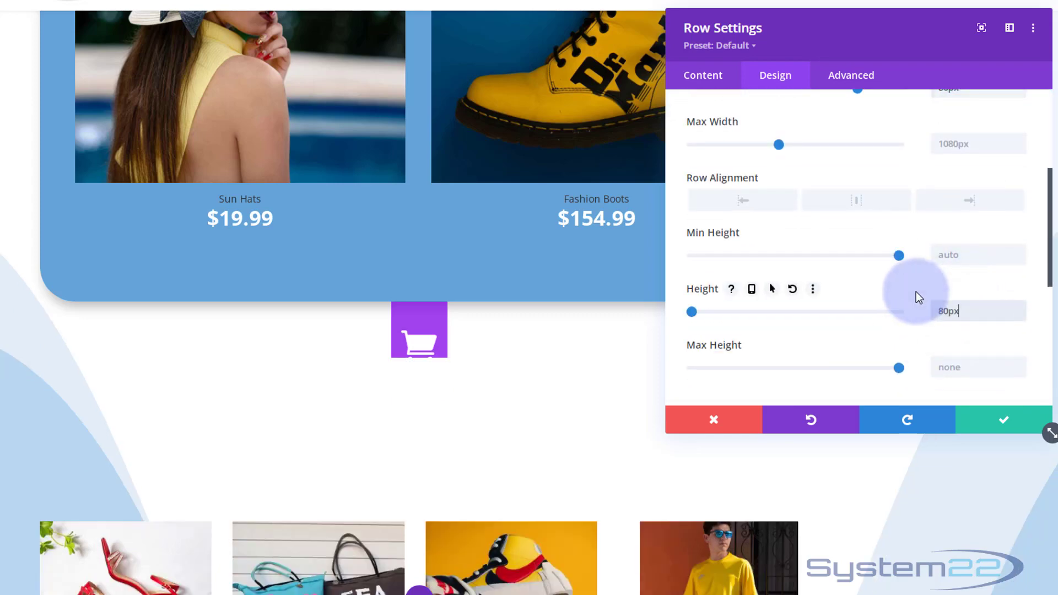
- Try top padding values of 0px, 20px and 10px on the cart icon's row, and settle on 14px
{"action": "scroll", "coordinate": [916, 292], "scroll_direction": "up", "scroll_amount": 1}
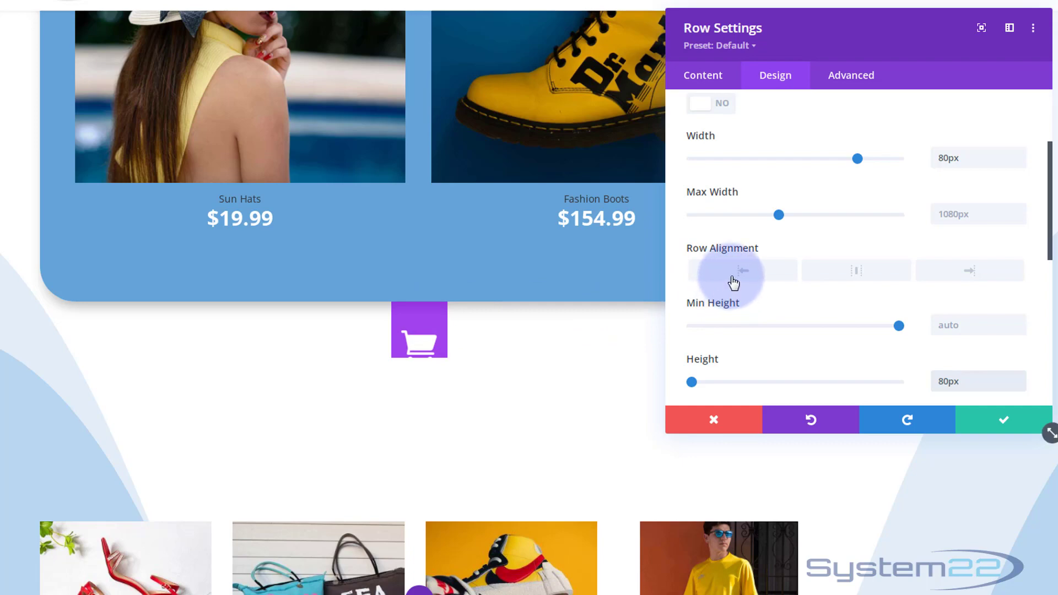
{"action": "mouse_move", "coordinate": [729, 285]}
{"action": "scroll", "coordinate": [731, 284], "scroll_direction": "up", "scroll_amount": 3}
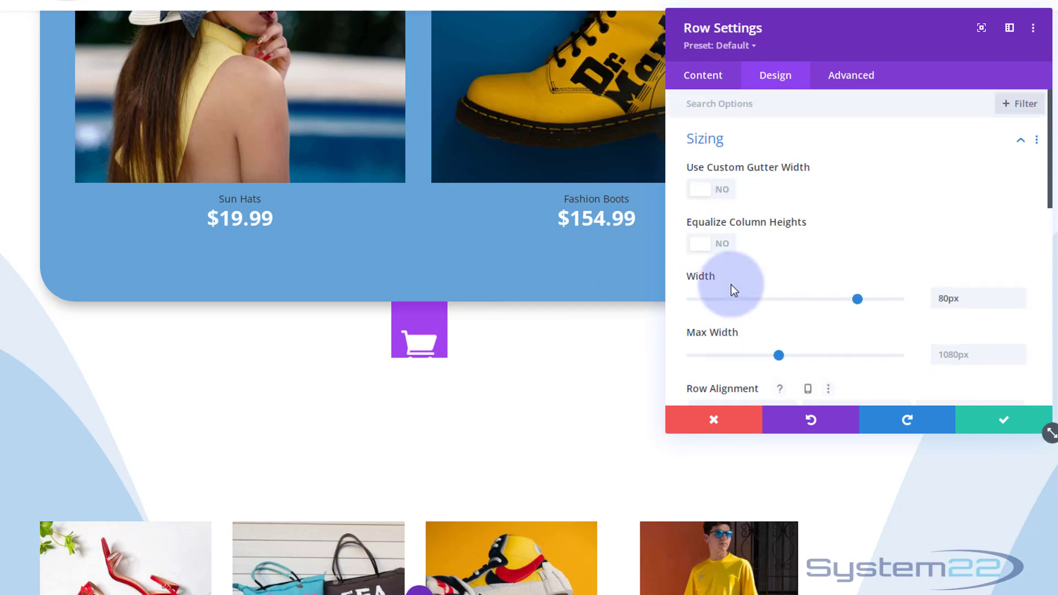
{"action": "left_click", "coordinate": [764, 149]}
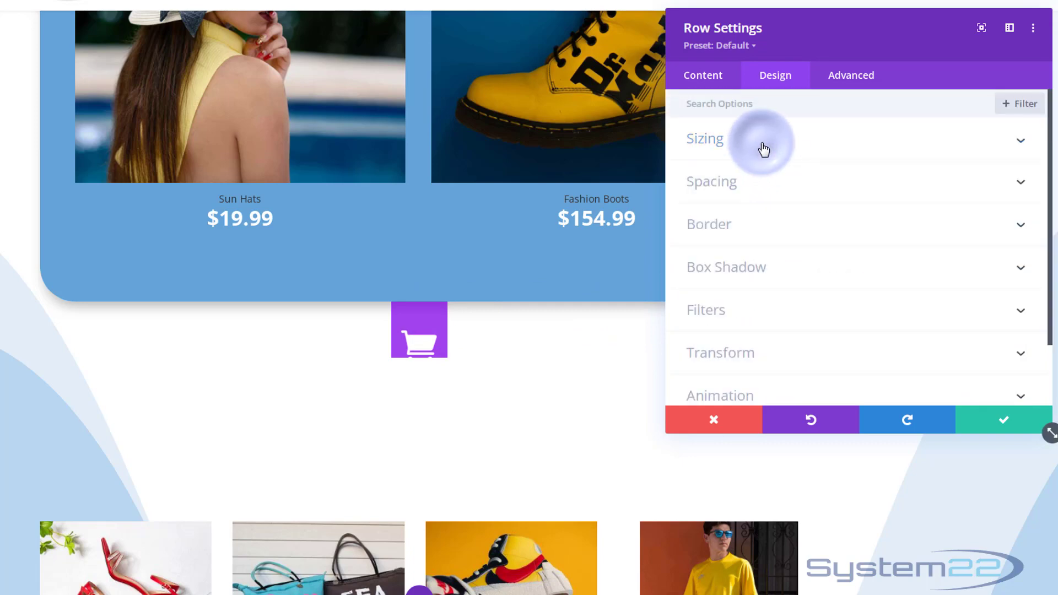
{"action": "left_click", "coordinate": [769, 183]}
{"action": "left_click", "coordinate": [719, 231]}
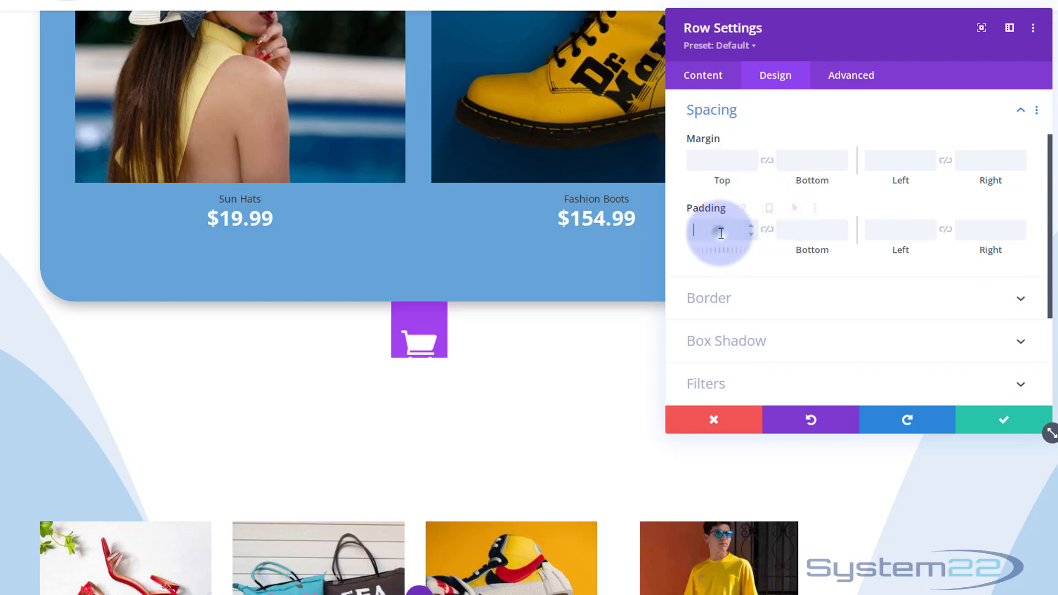
{"action": "type", "text": "0"}
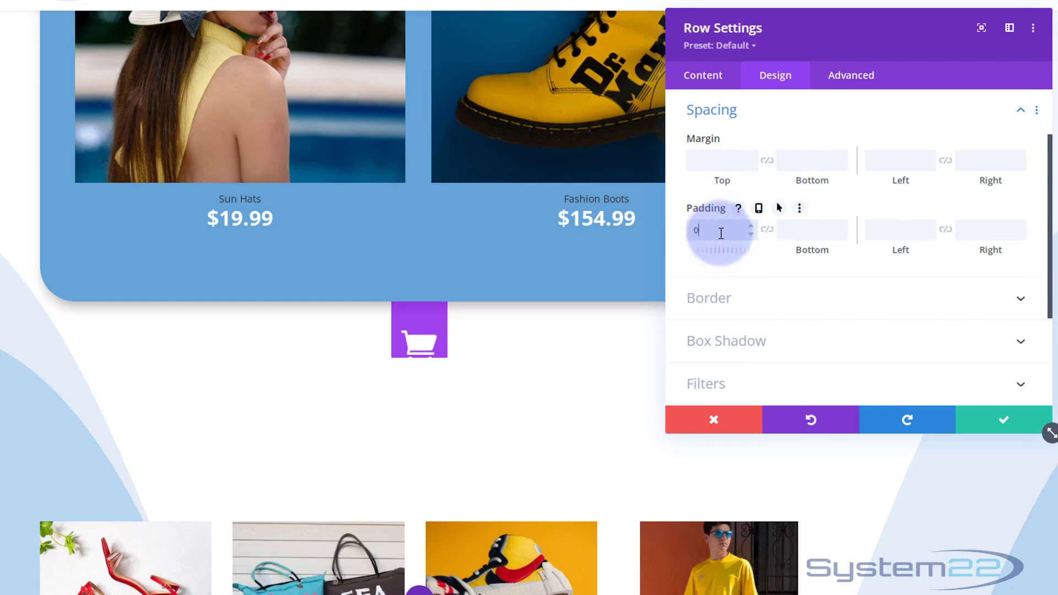
{"action": "type", "text": "px"}
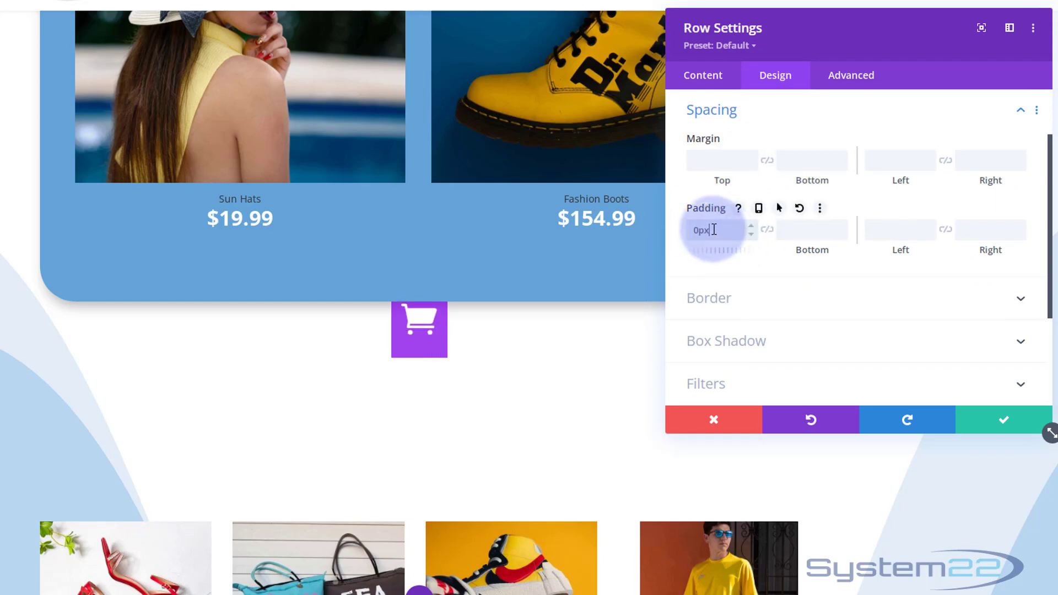
{"action": "left_click", "coordinate": [693, 231]}
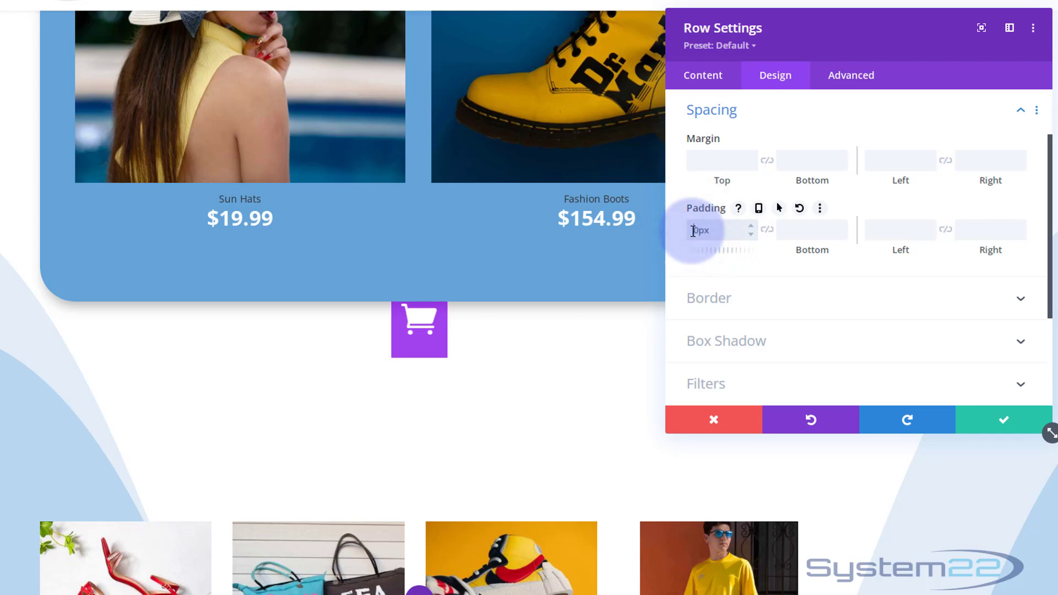
{"action": "type", "text": "20"}
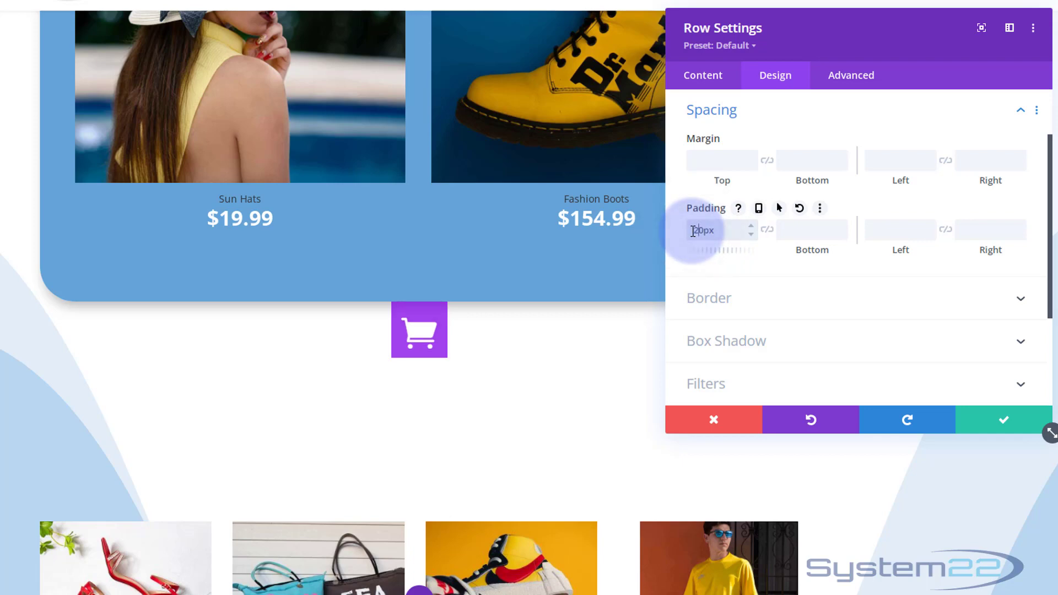
{"action": "left_click_drag", "start_coordinate": [693, 230], "coordinate": [698, 226]}
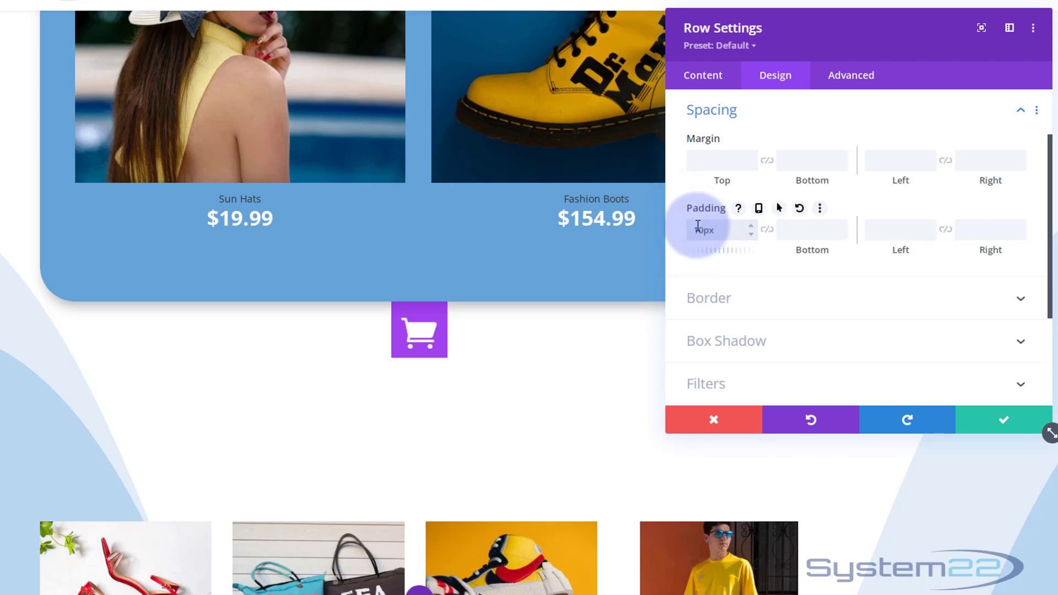
{"action": "type", "text": "10"}
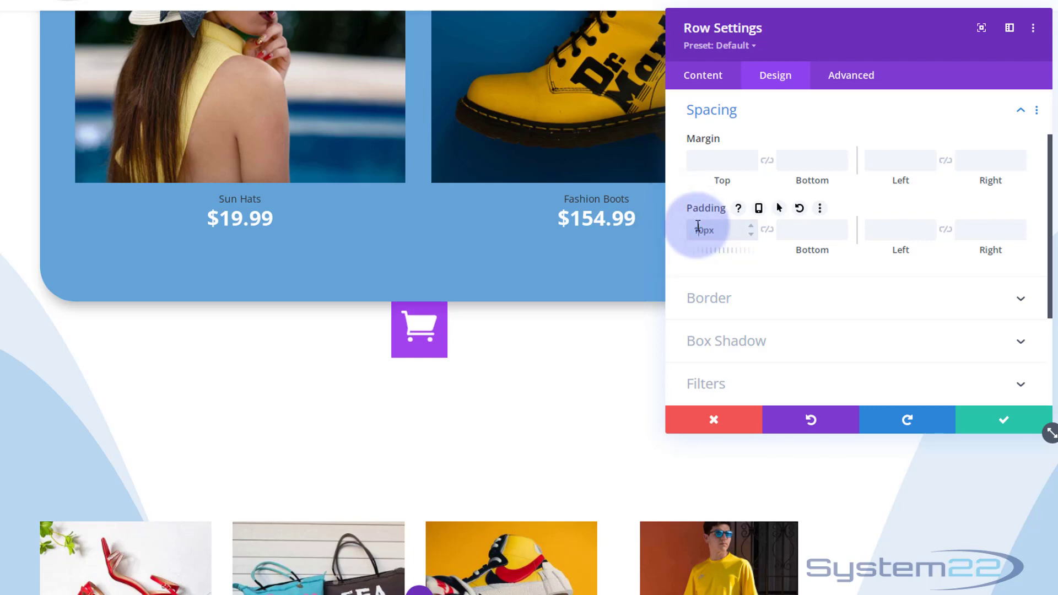
{"action": "left_click", "coordinate": [752, 225]}
{"action": "left_click", "coordinate": [751, 224]}
{"action": "left_click", "coordinate": [752, 223]}
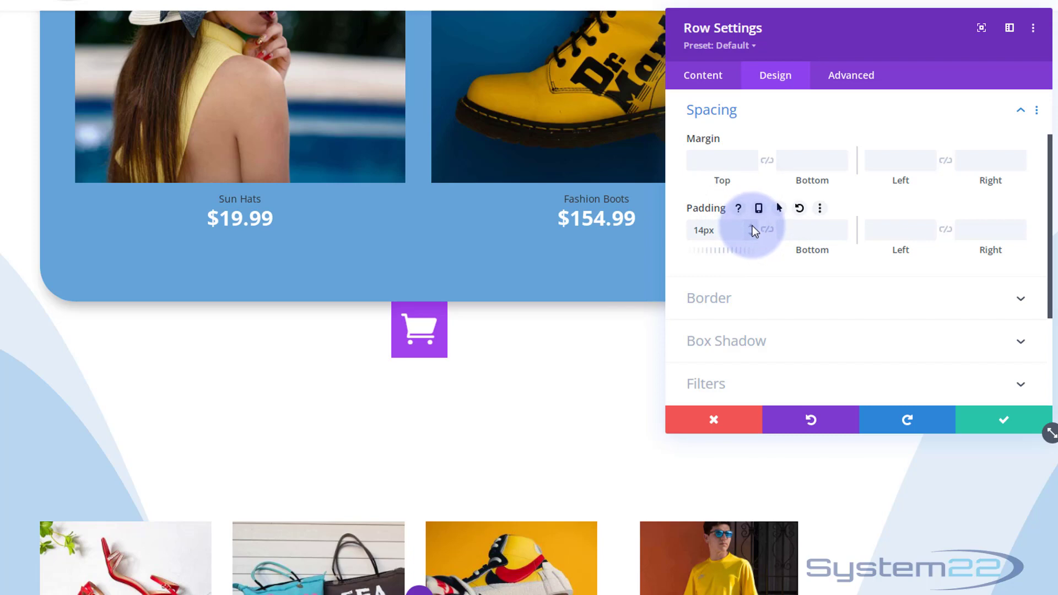
- Round all four corners of the cart icon's row to 50px and check the circle on the page
{"action": "left_click", "coordinate": [787, 309]}
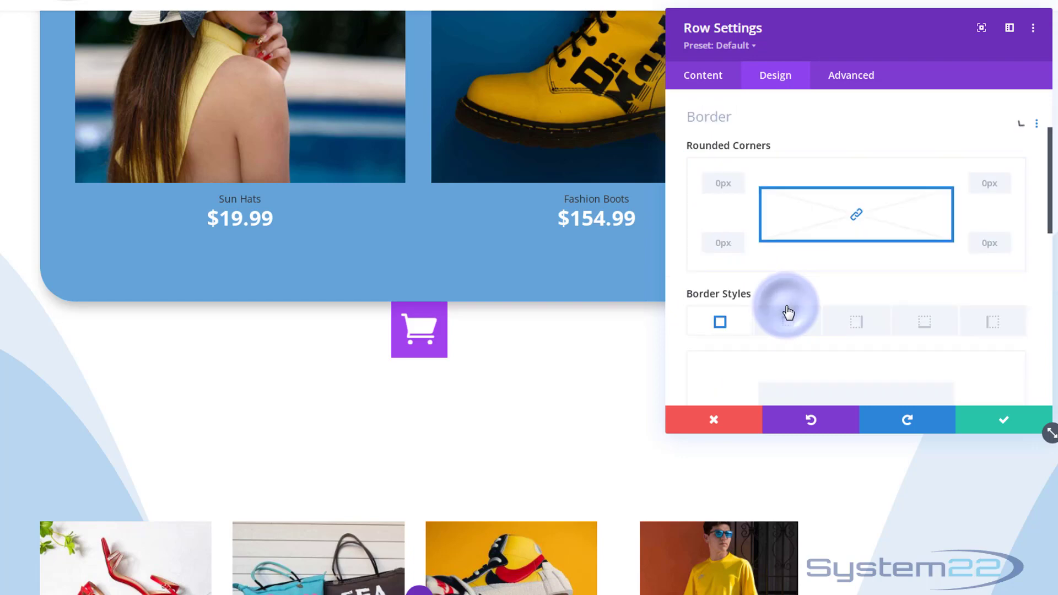
{"action": "left_click", "coordinate": [856, 209]}
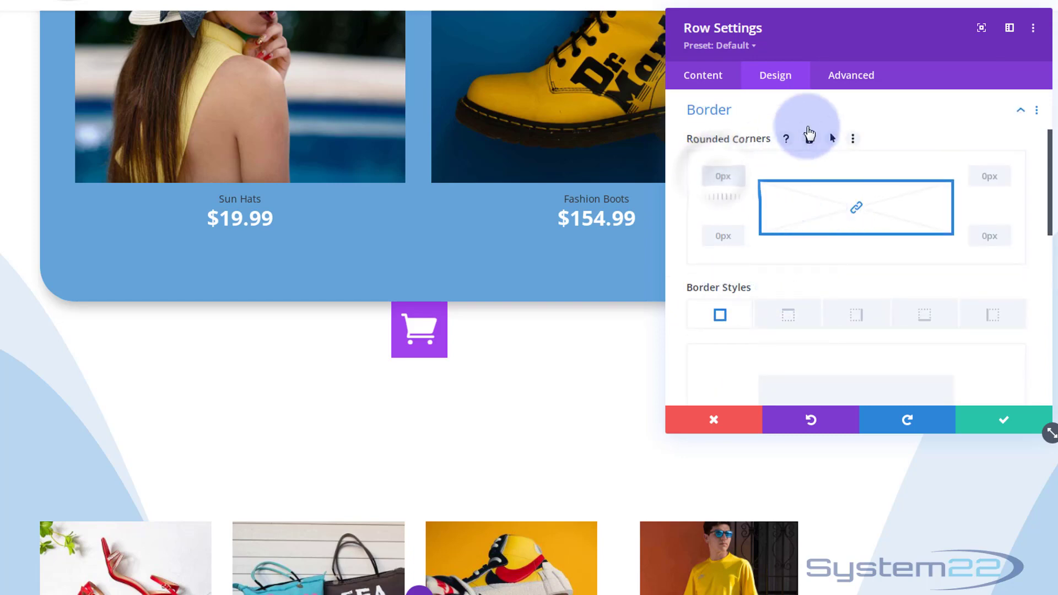
{"action": "type", "text": "50"}
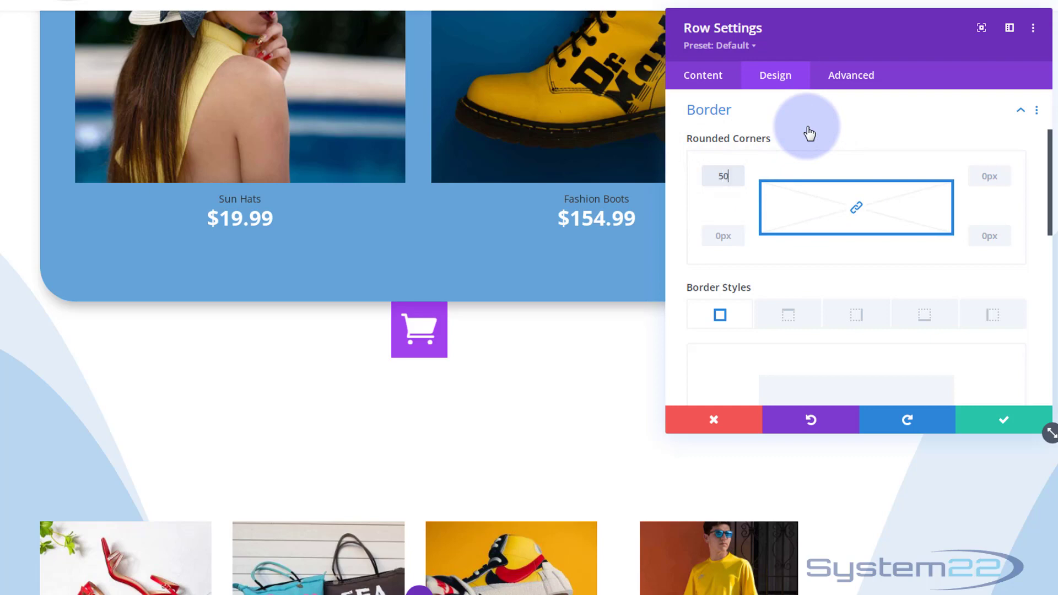
{"action": "type", "text": "px"}
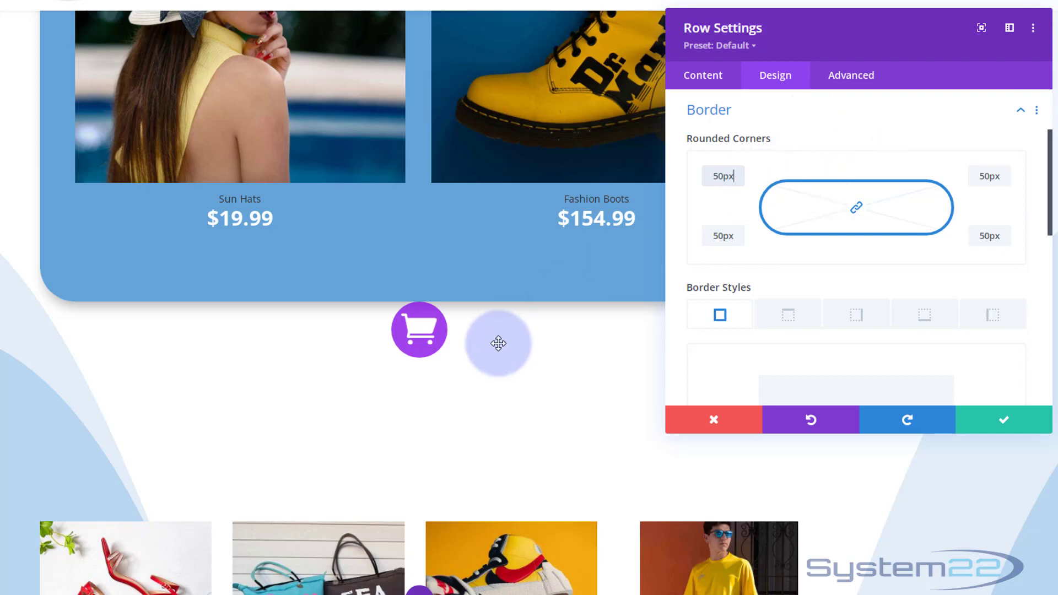
{"action": "scroll", "coordinate": [499, 343], "scroll_direction": "down", "scroll_amount": 6}
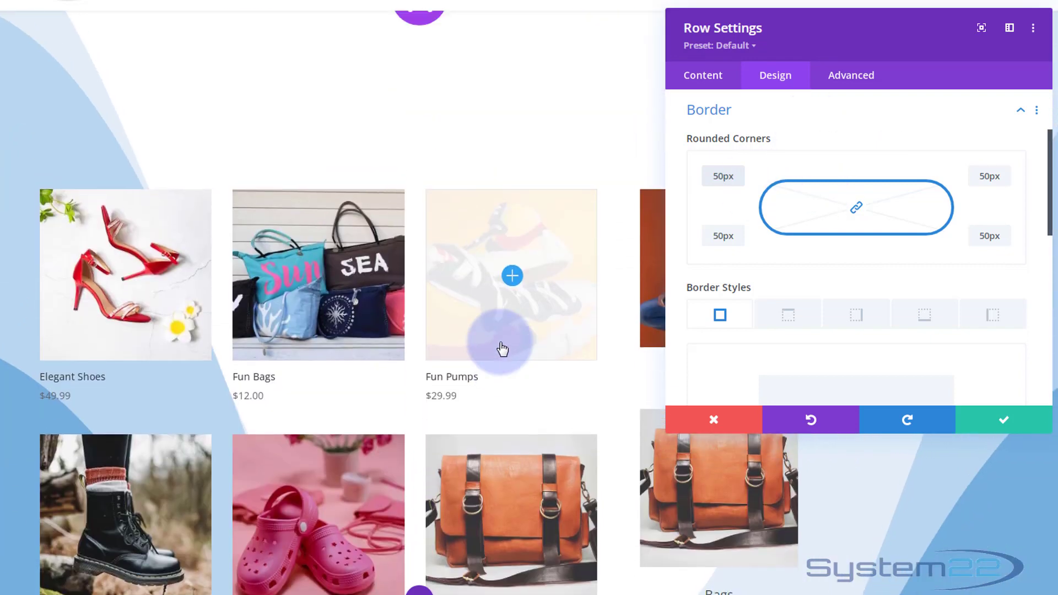
{"action": "scroll", "coordinate": [501, 342], "scroll_direction": "up", "scroll_amount": 3}
{"action": "scroll", "coordinate": [502, 348], "scroll_direction": "up", "scroll_amount": 2}
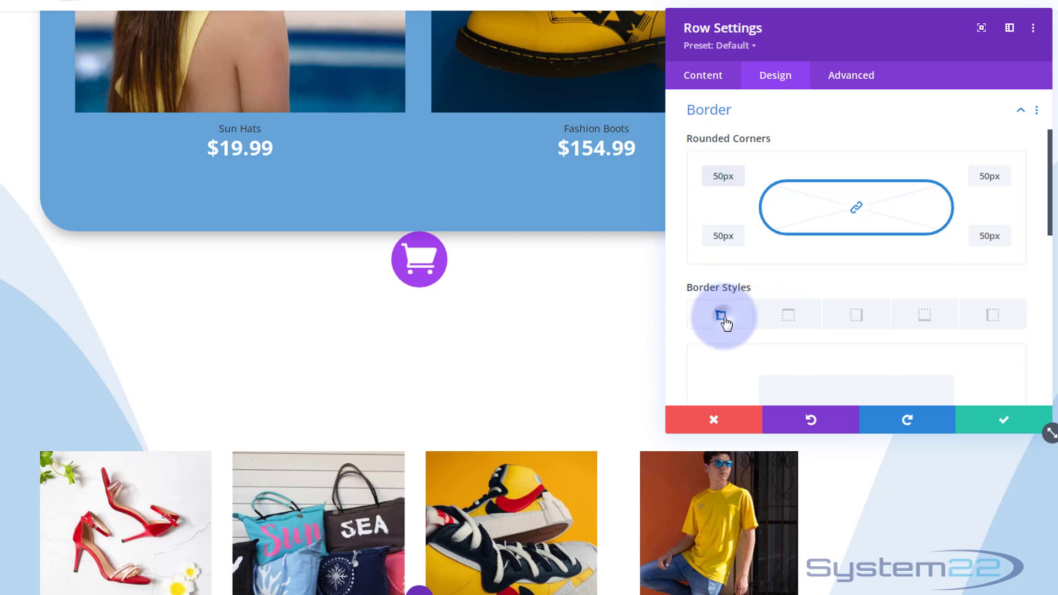
- Give the cart icon's row a white border 2px wide on all sides
{"action": "scroll", "coordinate": [743, 317], "scroll_direction": "down", "scroll_amount": 3}
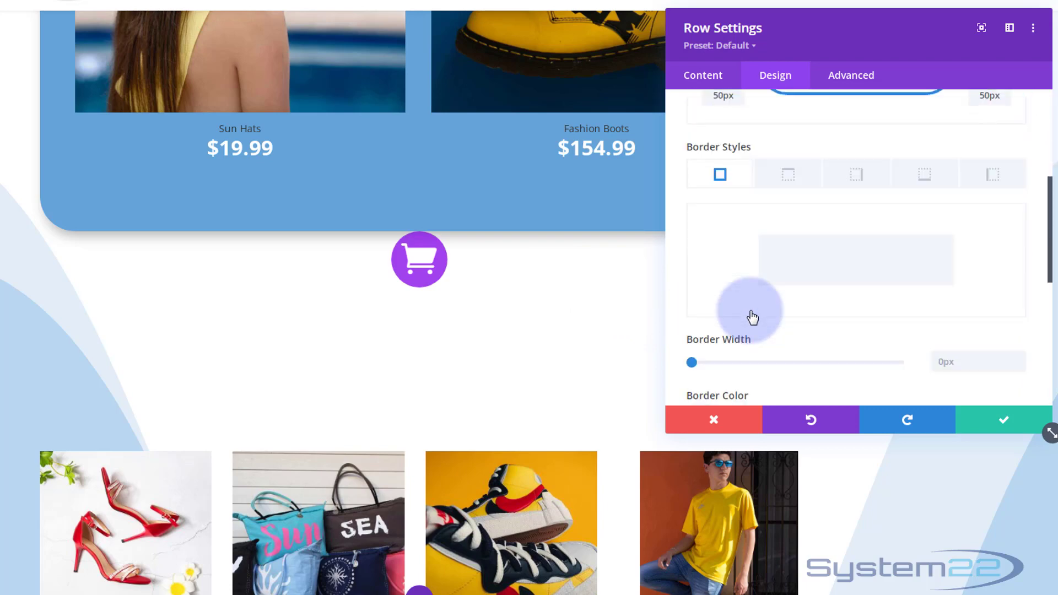
{"action": "scroll", "coordinate": [753, 317], "scroll_direction": "down", "scroll_amount": 2}
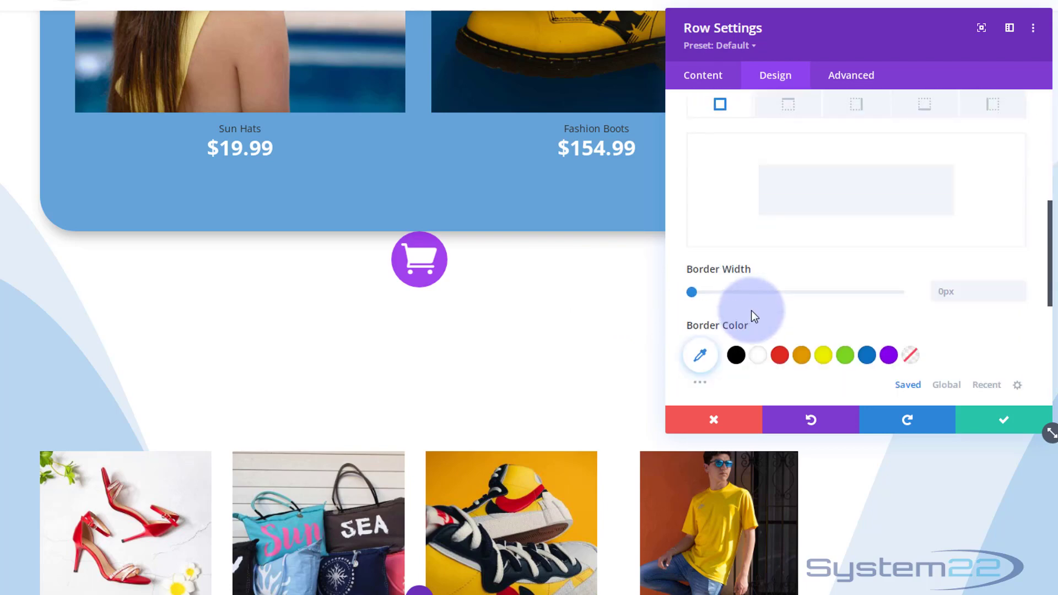
{"action": "left_click", "coordinate": [1019, 289]}
{"action": "left_click", "coordinate": [1019, 289]}
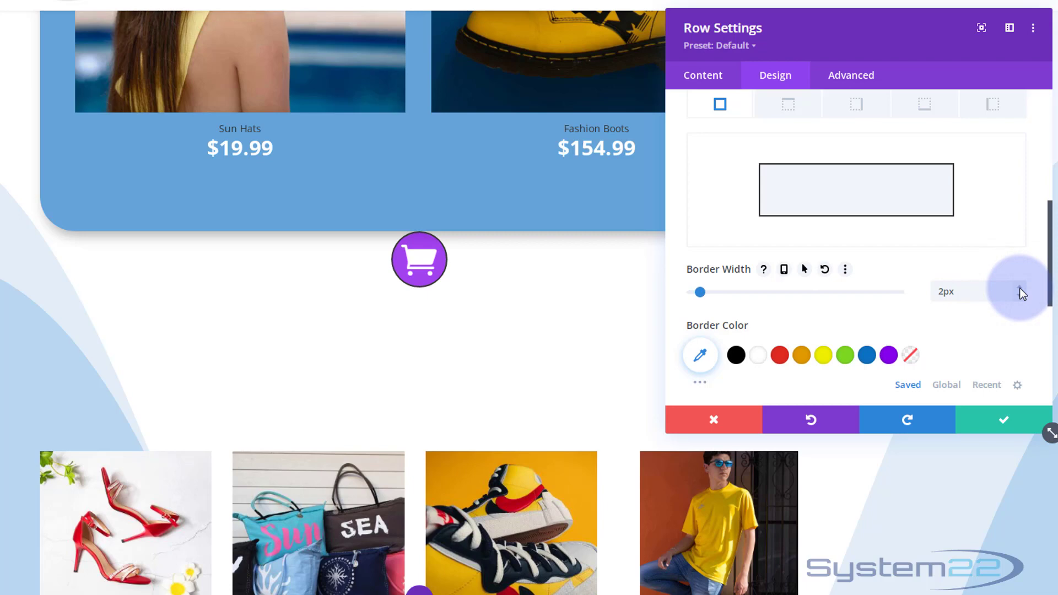
{"action": "left_click", "coordinate": [760, 357]}
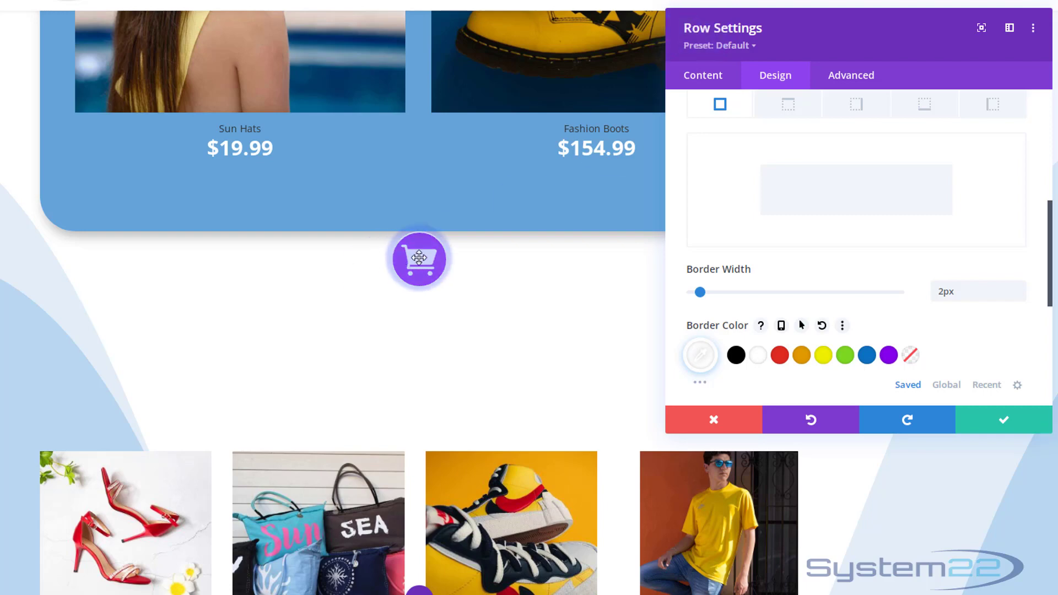
- Set the cart icon row's position to Fixed with the centre-left location
{"action": "left_click", "coordinate": [864, 80]}
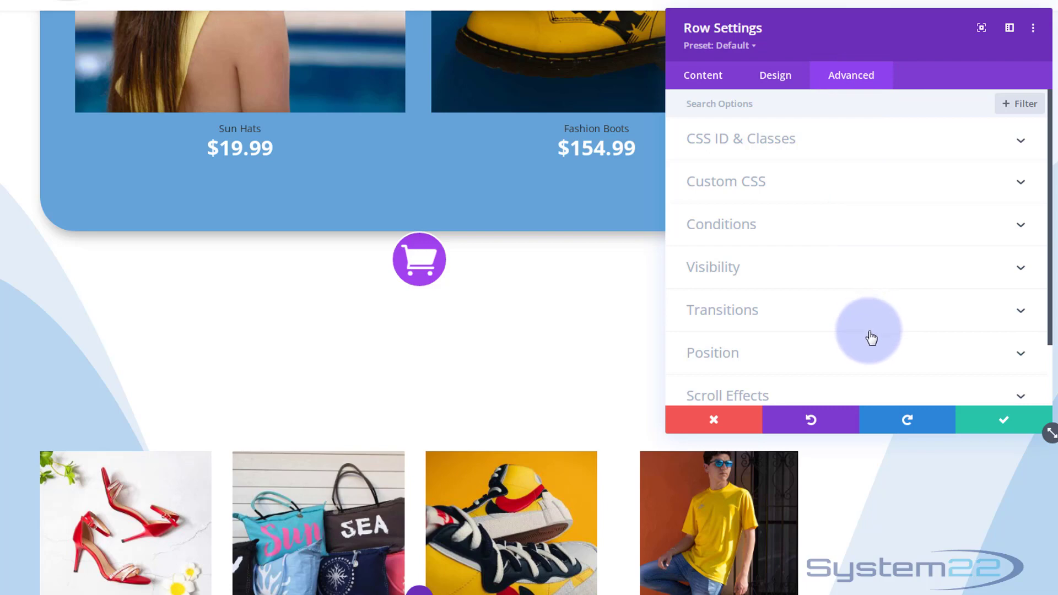
{"action": "left_click", "coordinate": [870, 353]}
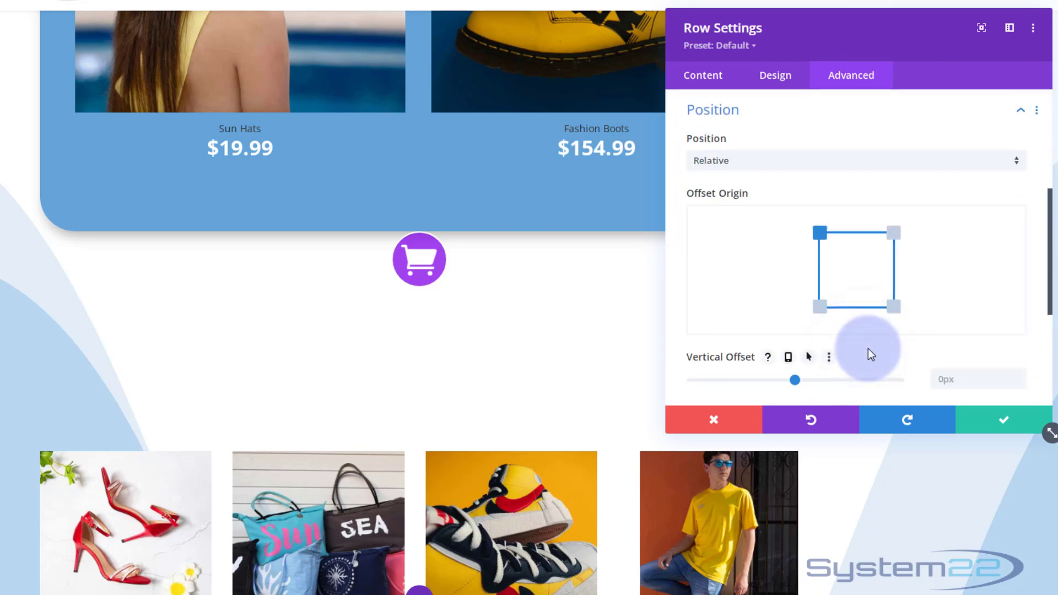
{"action": "left_click", "coordinate": [772, 167]}
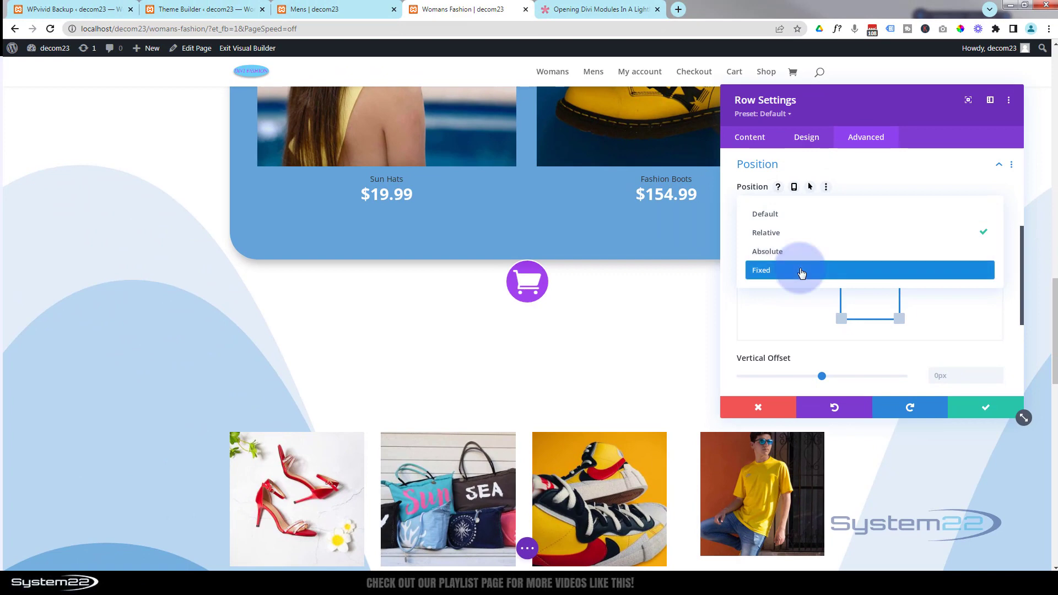
{"action": "left_click", "coordinate": [801, 272]}
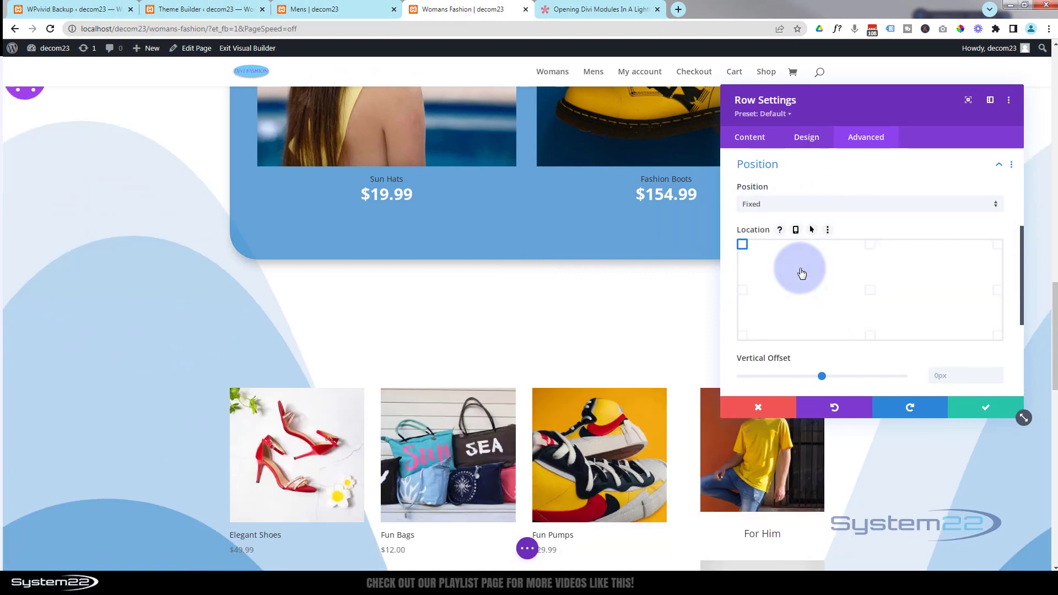
{"action": "scroll", "coordinate": [132, 110], "scroll_direction": "up", "scroll_amount": 2}
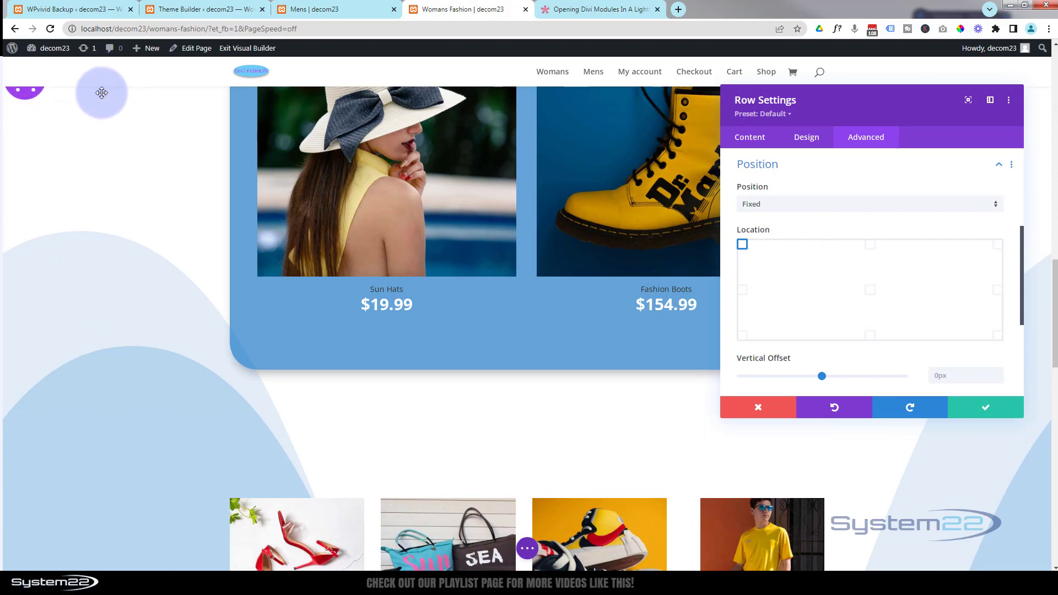
{"action": "scroll", "coordinate": [66, 91], "scroll_direction": "up", "scroll_amount": 2}
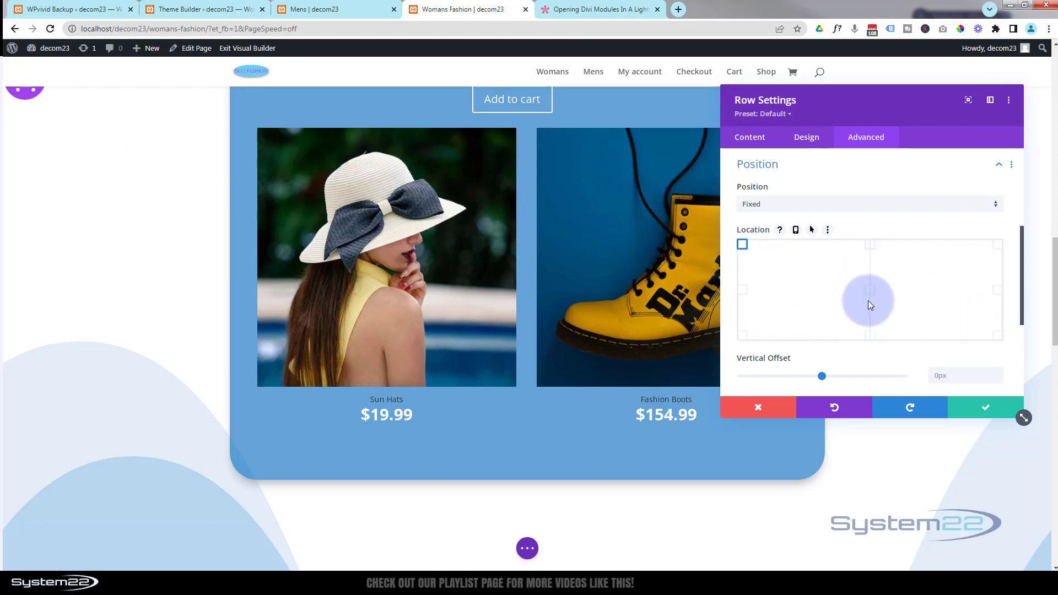
{"action": "left_click", "coordinate": [742, 289]}
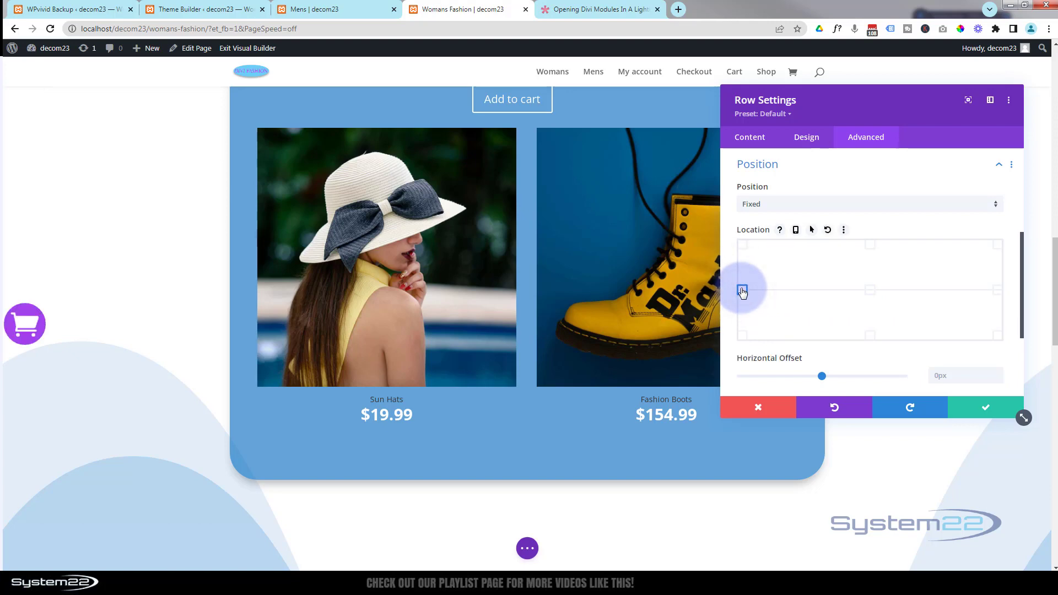
- Try the bottom-left location for the fixed cart icon row and return it to centre-left
{"action": "left_click", "coordinate": [742, 335]}
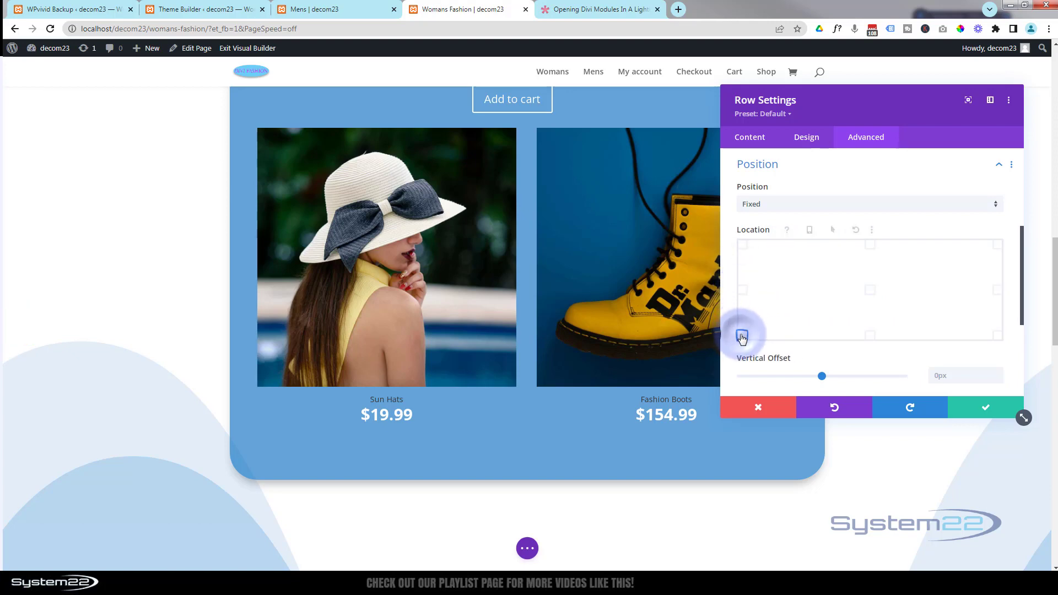
{"action": "scroll", "coordinate": [771, 377], "scroll_direction": "down", "scroll_amount": 2}
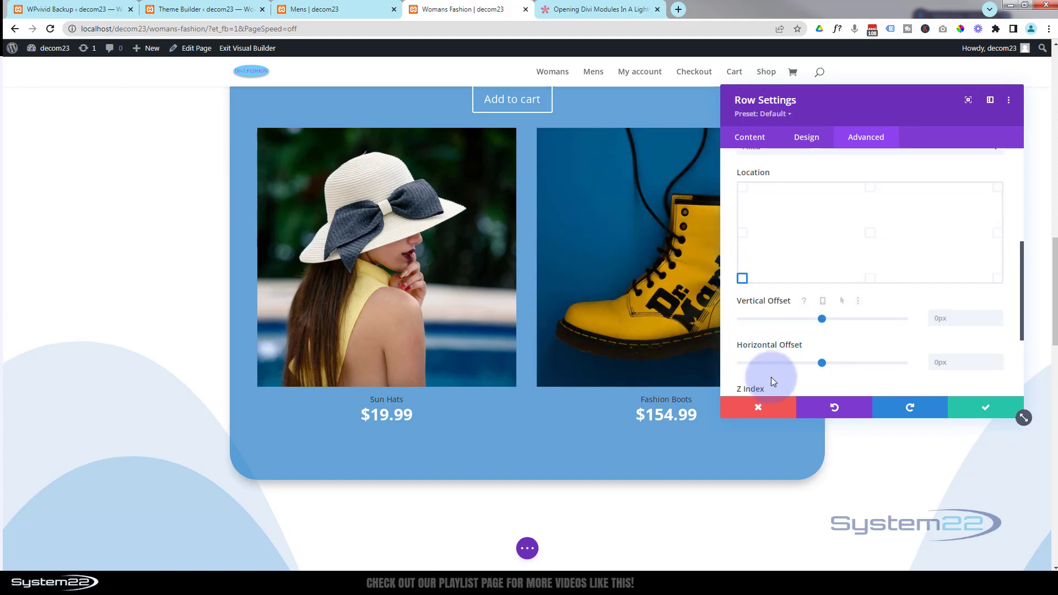
{"action": "scroll", "coordinate": [286, 470], "scroll_direction": "down", "scroll_amount": 2}
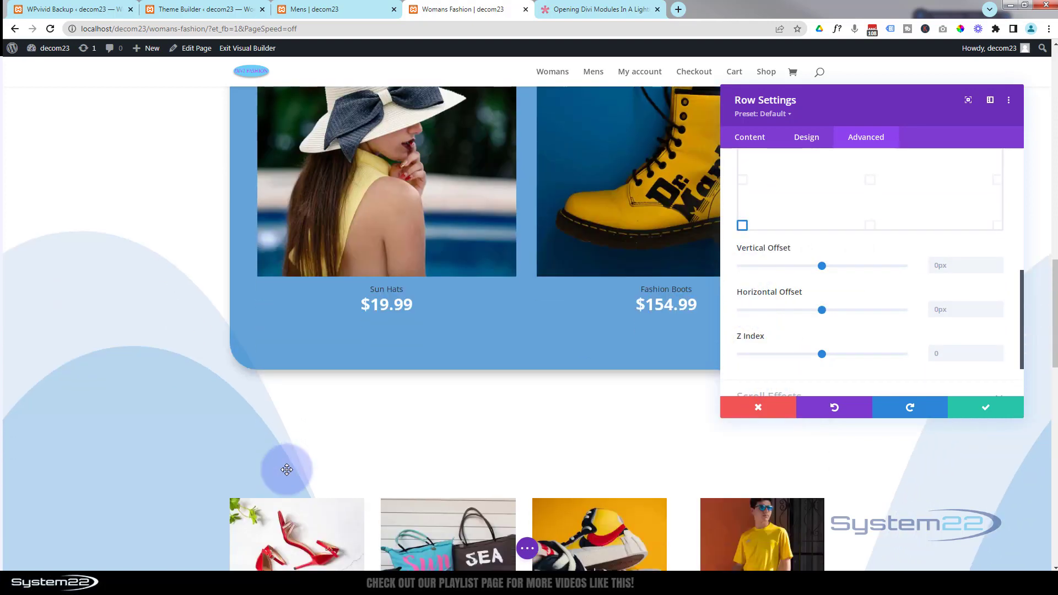
{"action": "scroll", "coordinate": [287, 470], "scroll_direction": "up", "scroll_amount": 2}
{"action": "scroll", "coordinate": [287, 469], "scroll_direction": "up", "scroll_amount": 2}
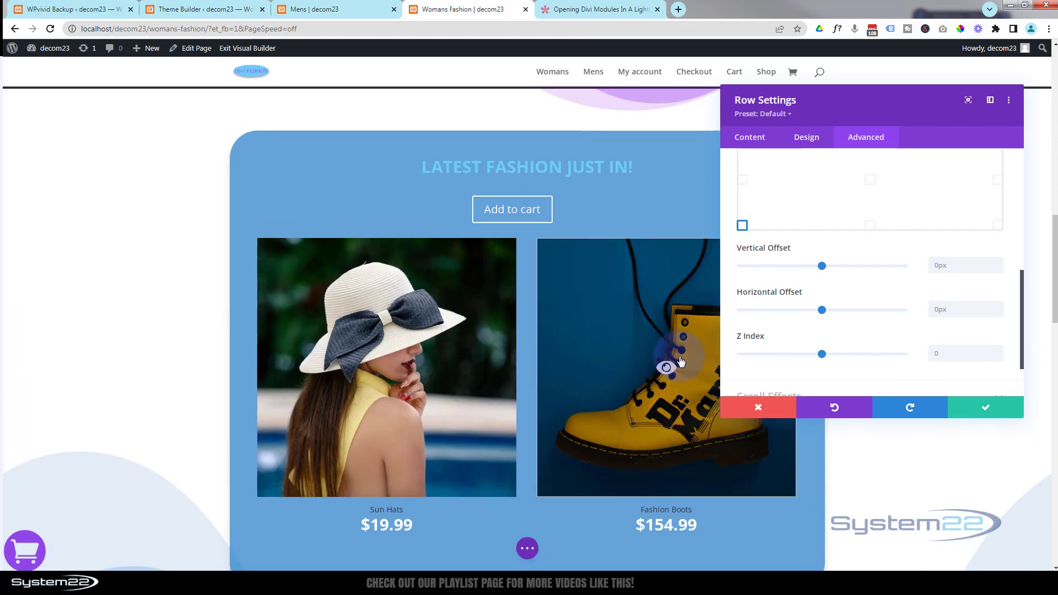
{"action": "scroll", "coordinate": [775, 267], "scroll_direction": "up", "scroll_amount": 1}
{"action": "scroll", "coordinate": [774, 267], "scroll_direction": "up", "scroll_amount": 1}
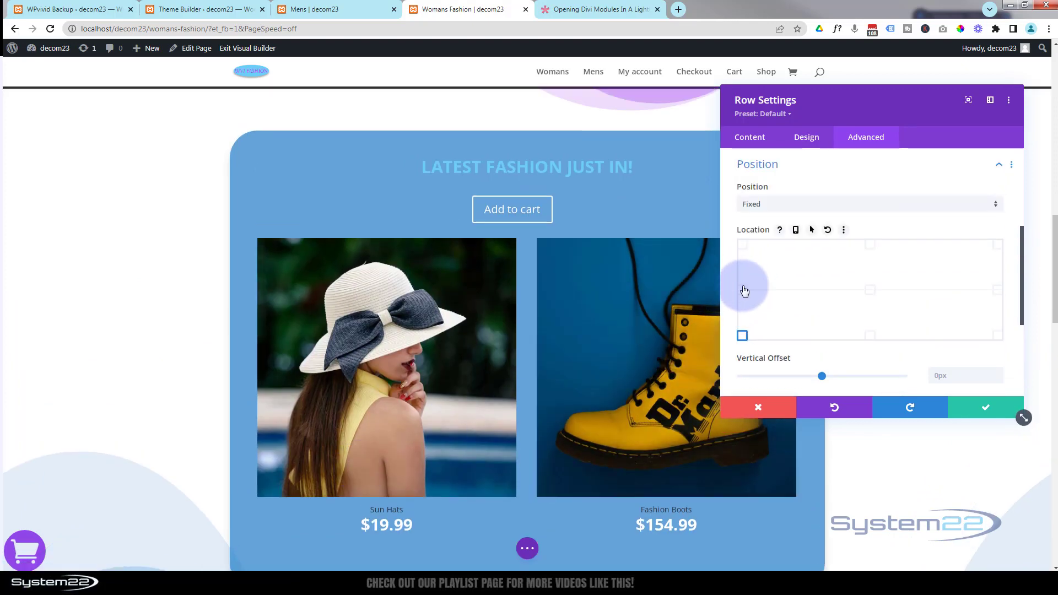
{"action": "left_click", "coordinate": [742, 290]}
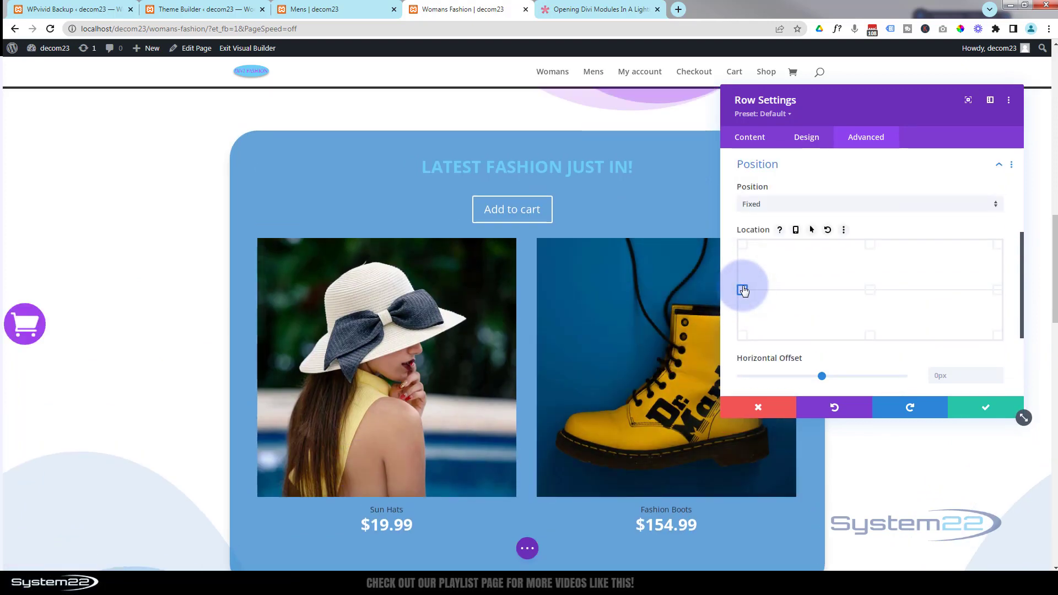
{"action": "scroll", "coordinate": [838, 303], "scroll_direction": "down", "scroll_amount": 1}
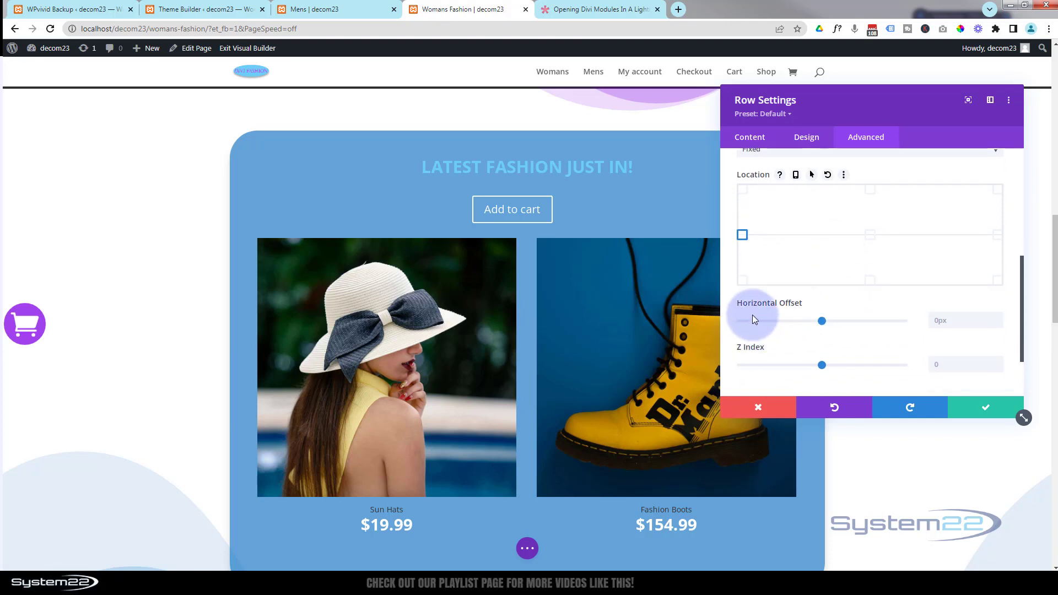
- Set the fixed cart icon row's horizontal offset to 3px
{"action": "left_click", "coordinate": [998, 317]}
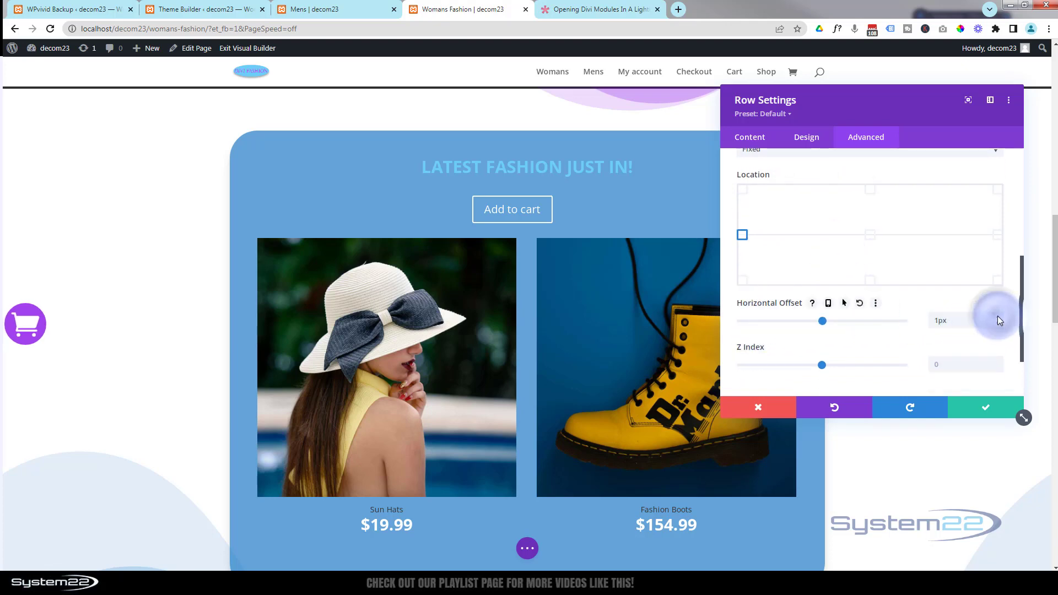
{"action": "left_click", "coordinate": [997, 316]}
{"action": "left_click", "coordinate": [997, 315]}
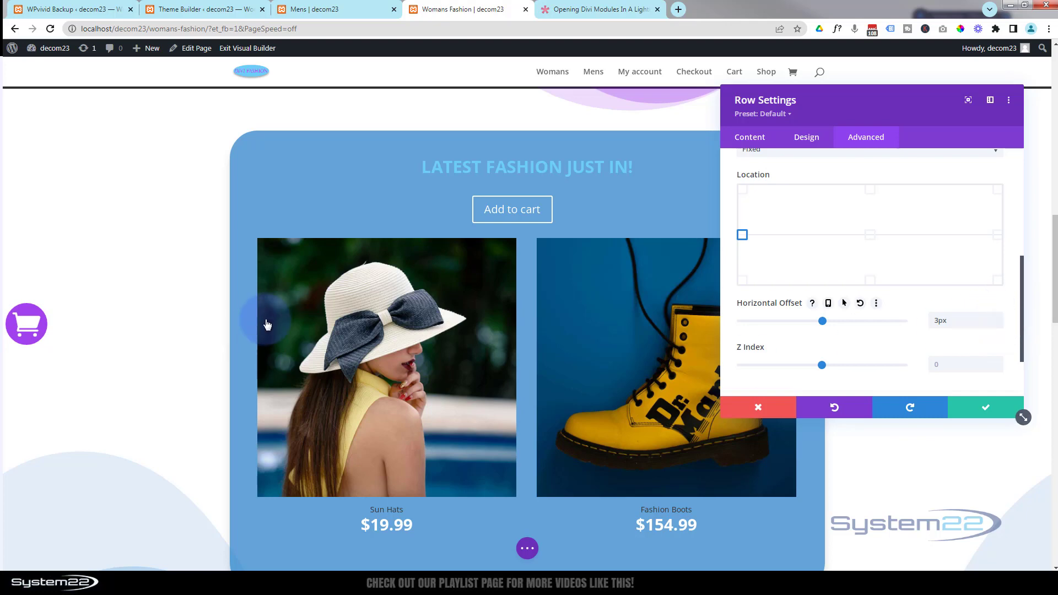
- Check the cart icon against the lower page sections and set its row's Z Index to 48
{"action": "scroll", "coordinate": [182, 303], "scroll_direction": "down", "scroll_amount": 2}
{"action": "scroll", "coordinate": [182, 303], "scroll_direction": "down", "scroll_amount": 5}
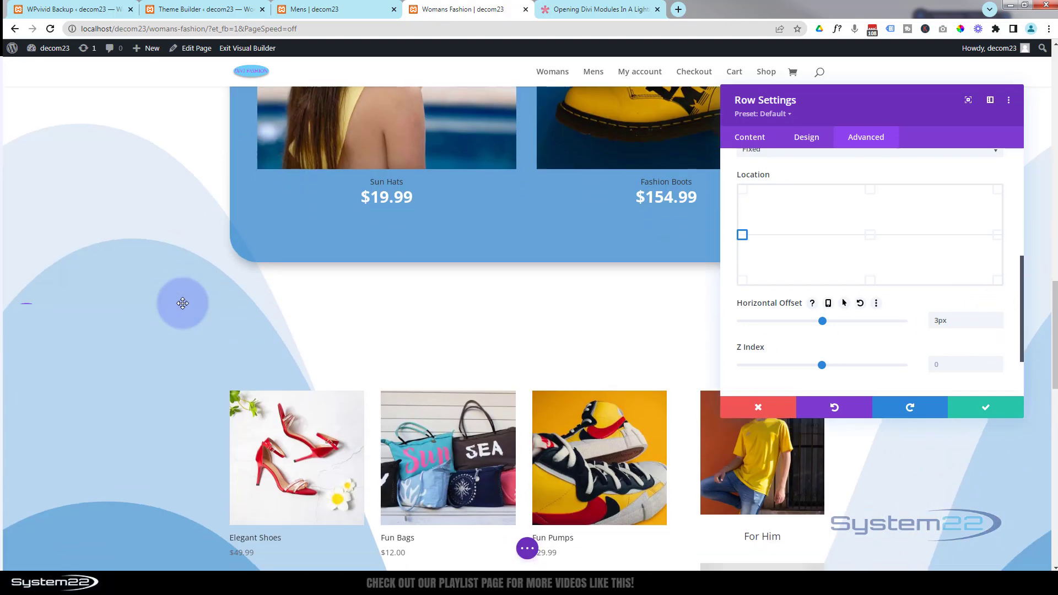
{"action": "scroll", "coordinate": [183, 303], "scroll_direction": "down", "scroll_amount": 4}
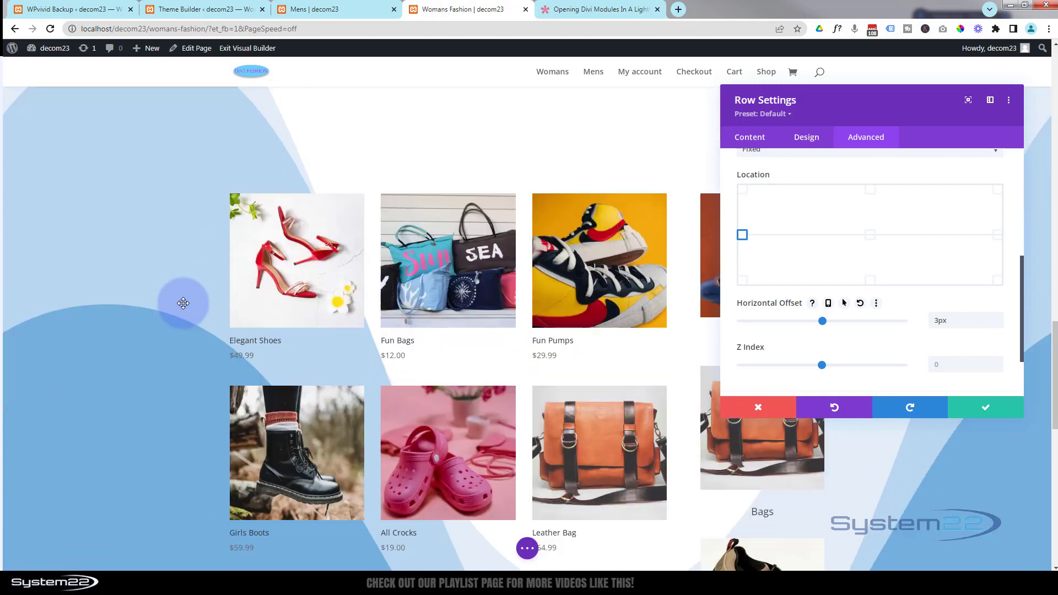
{"action": "scroll", "coordinate": [183, 304], "scroll_direction": "up", "scroll_amount": 6}
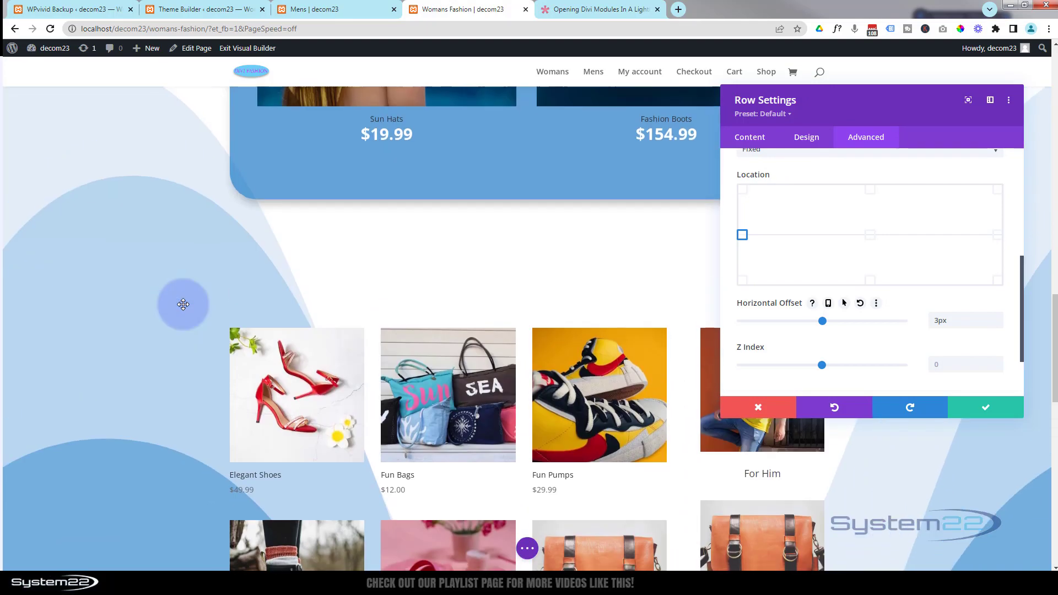
{"action": "scroll", "coordinate": [183, 303], "scroll_direction": "down", "scroll_amount": 2}
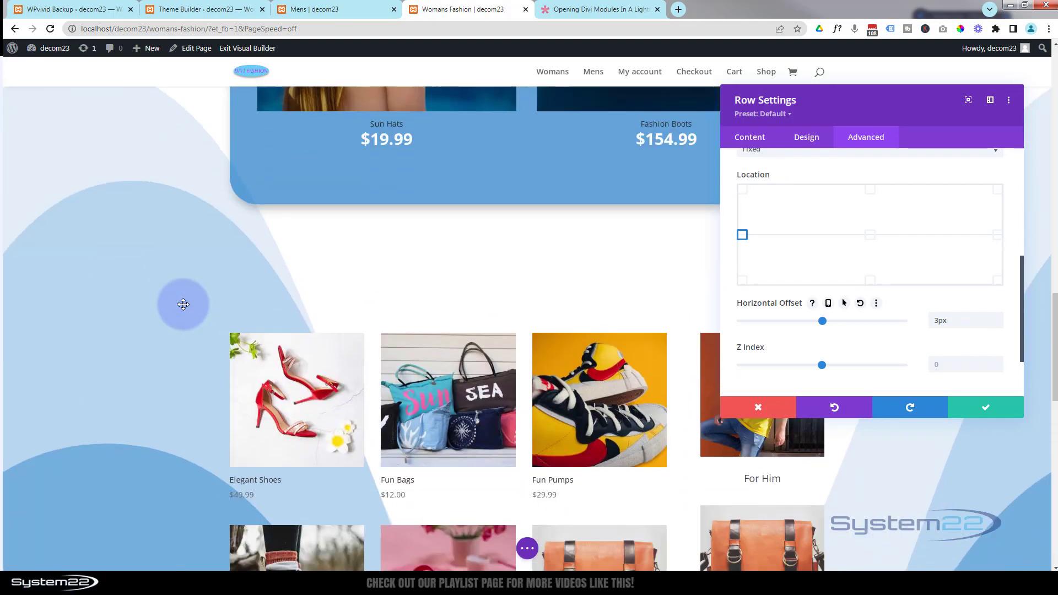
{"action": "scroll", "coordinate": [182, 303], "scroll_direction": "up", "scroll_amount": 2}
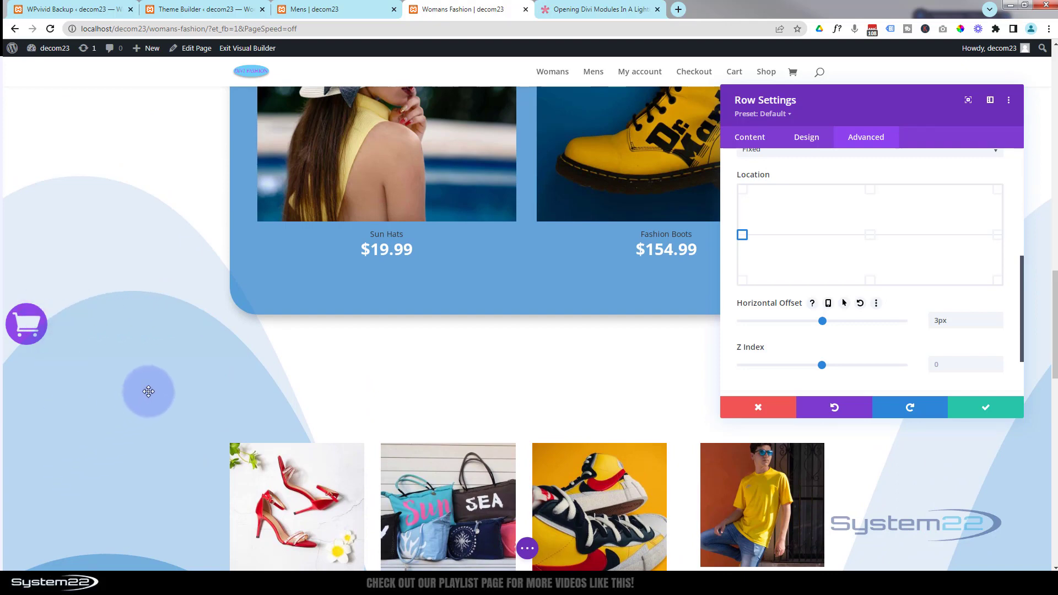
{"action": "scroll", "coordinate": [149, 389], "scroll_direction": "down", "scroll_amount": 1}
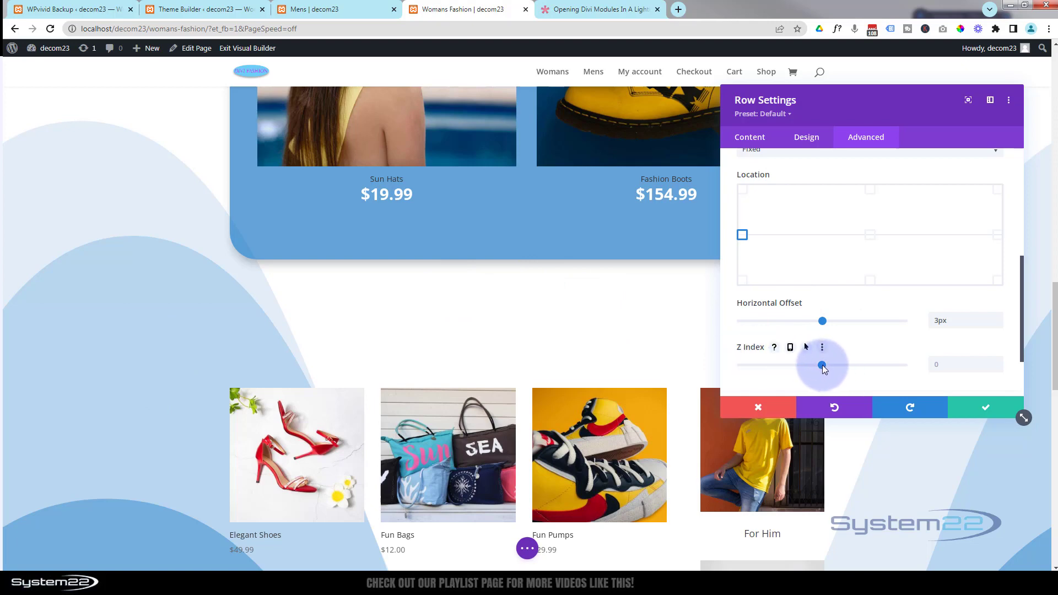
{"action": "left_click_drag", "start_coordinate": [822, 365], "coordinate": [829, 366]}
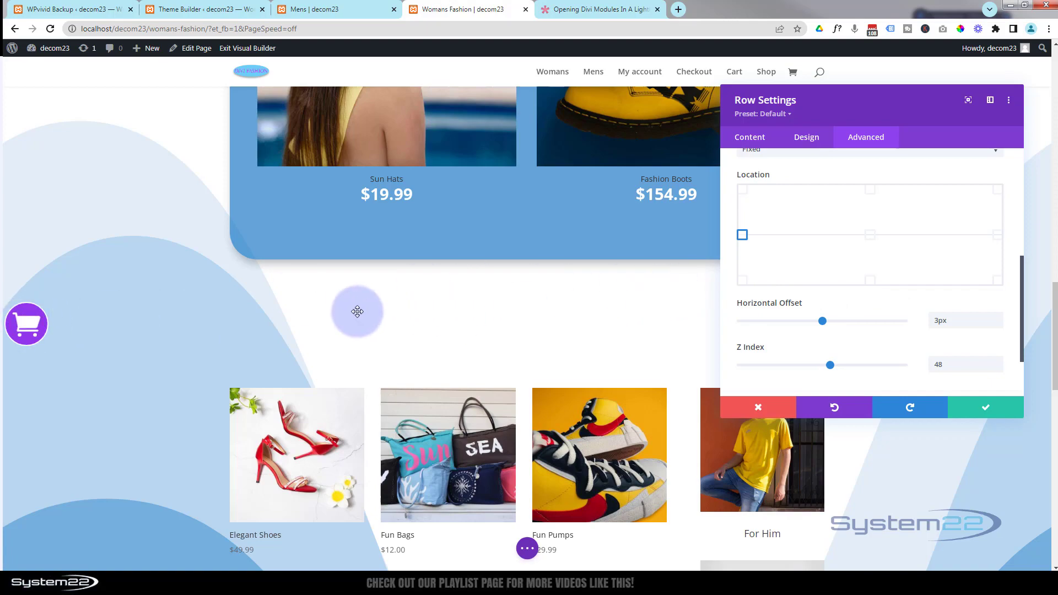
- Check the floating cart icon along the whole page, from footer to header, and save the row settings
{"action": "scroll", "coordinate": [357, 311], "scroll_direction": "down", "scroll_amount": 6}
{"action": "scroll", "coordinate": [357, 311], "scroll_direction": "down", "scroll_amount": 10}
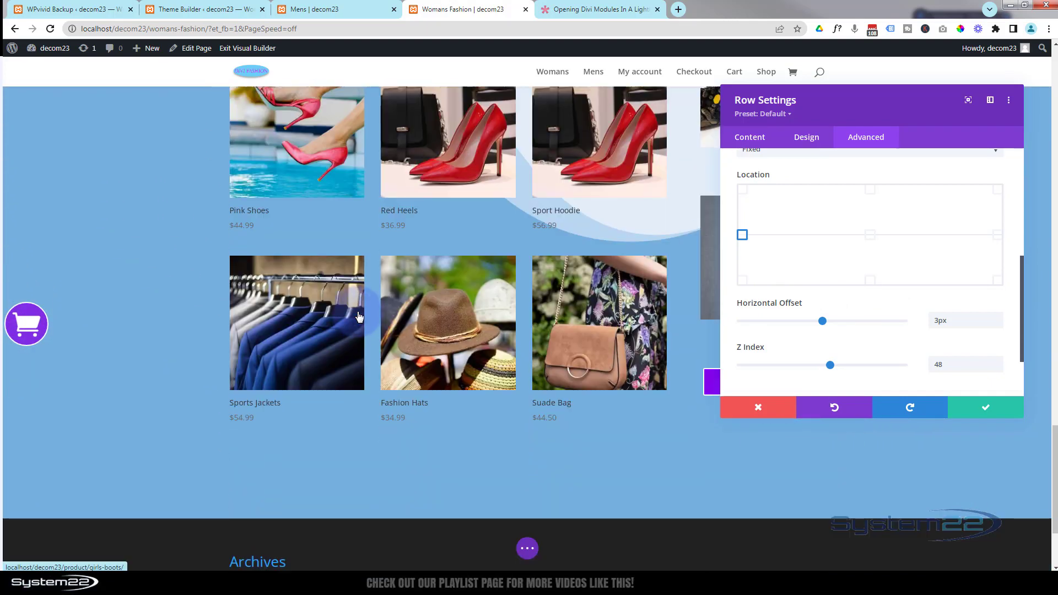
{"action": "scroll", "coordinate": [357, 311], "scroll_direction": "up", "scroll_amount": 12}
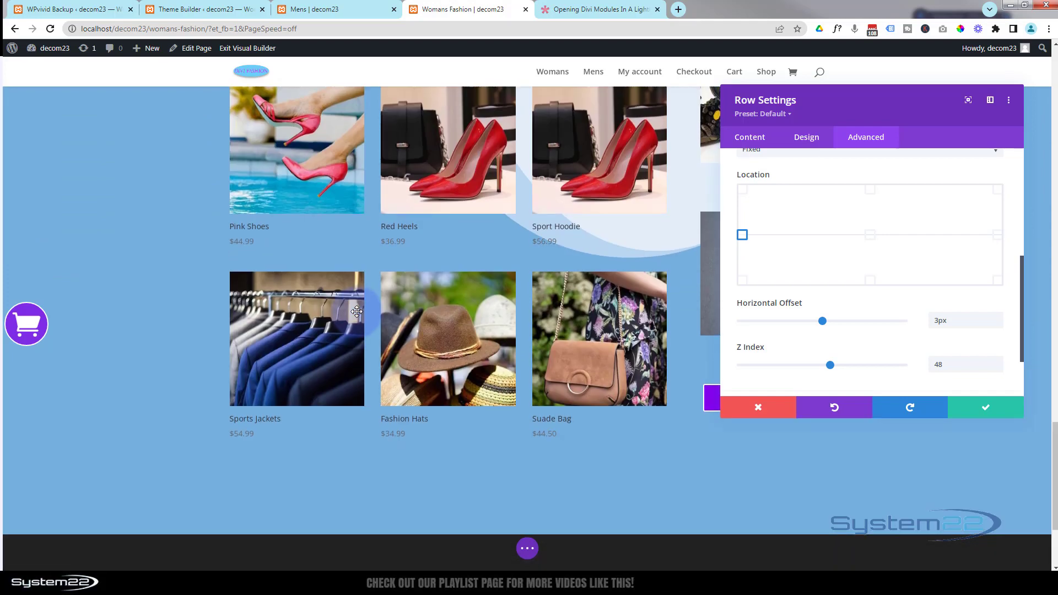
{"action": "scroll", "coordinate": [357, 311], "scroll_direction": "up", "scroll_amount": 12}
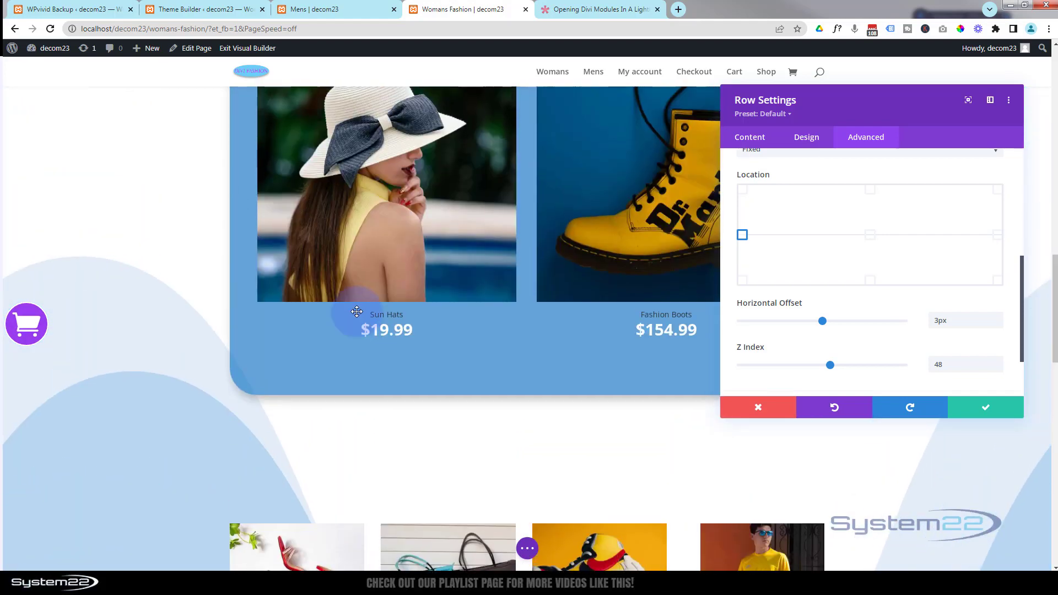
{"action": "scroll", "coordinate": [357, 311], "scroll_direction": "up", "scroll_amount": 8}
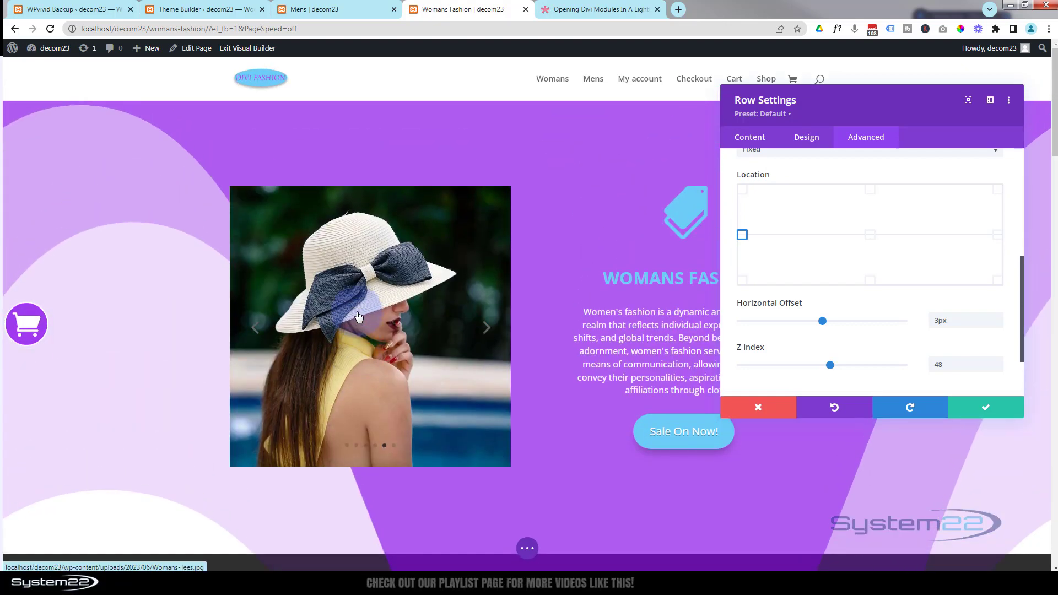
{"action": "scroll", "coordinate": [358, 316], "scroll_direction": "down", "scroll_amount": 6}
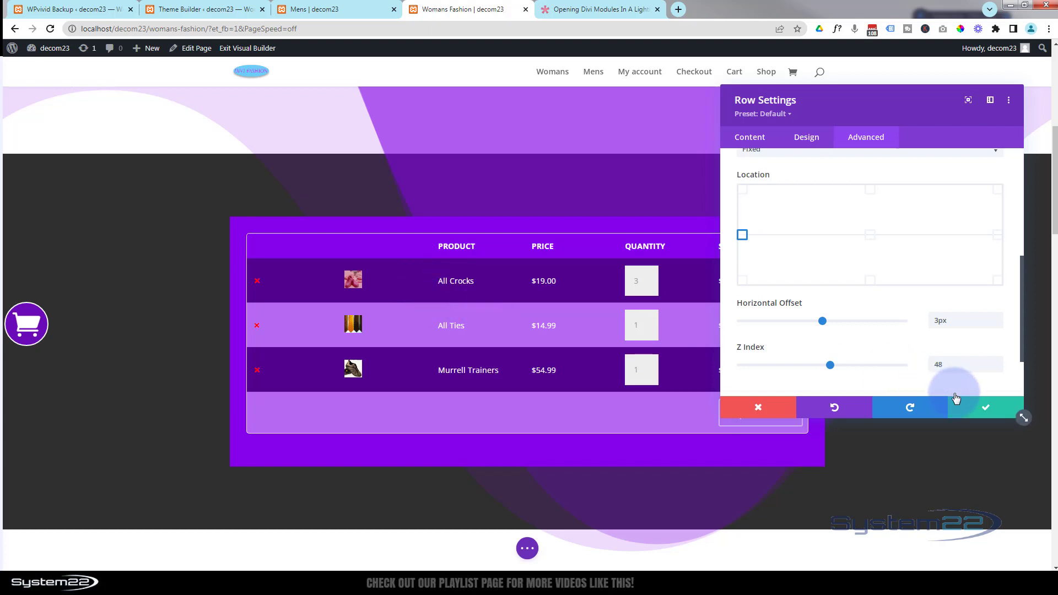
{"action": "left_click", "coordinate": [980, 410]}
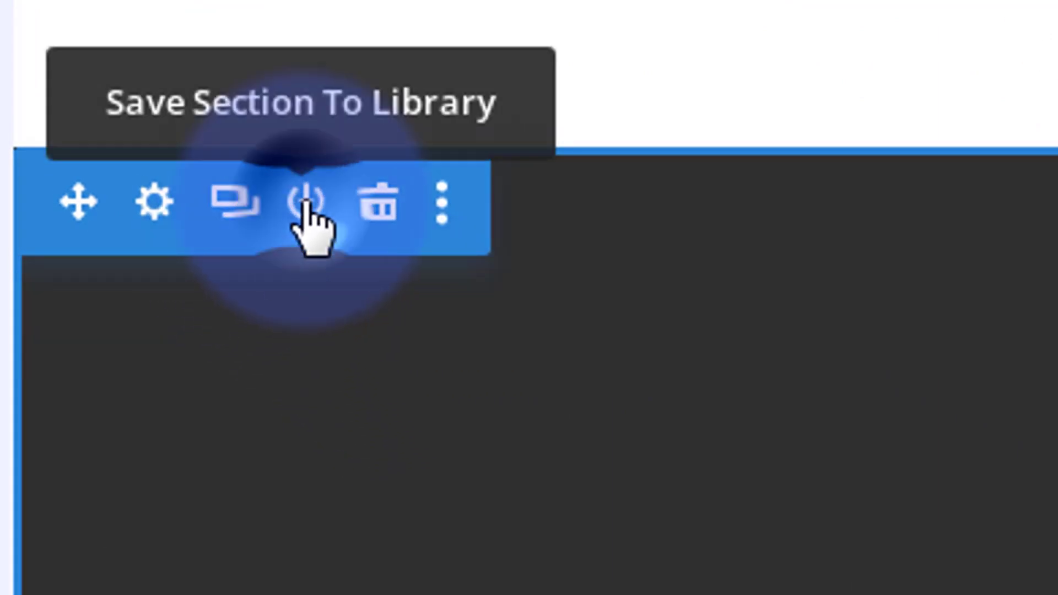
- Save the cart section to the Divi Library as Cart Section and delete it from the page
{"action": "left_click", "coordinate": [306, 203]}
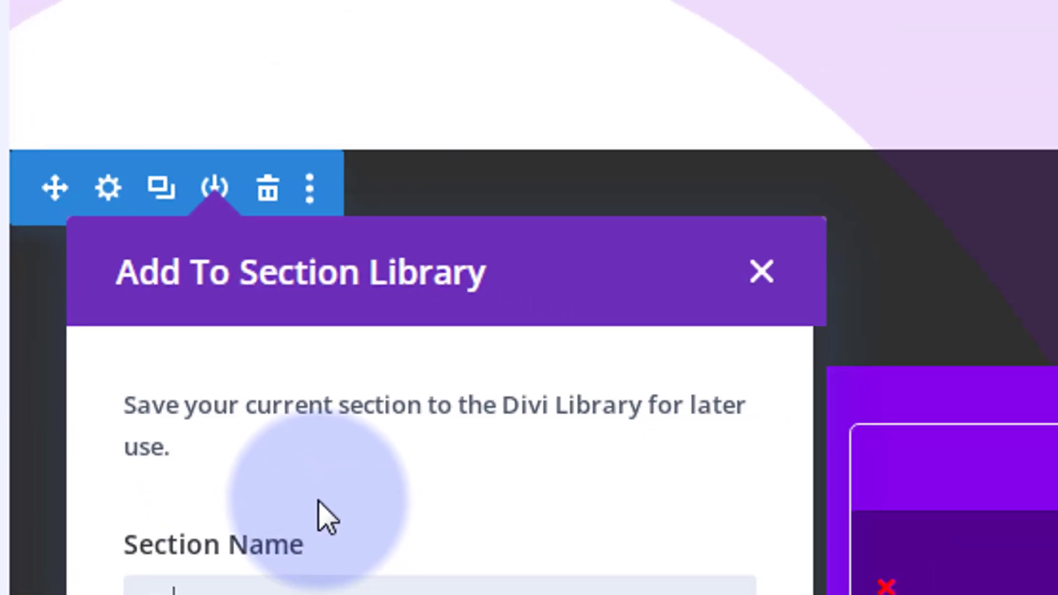
{"action": "type", "text": "Cart"}
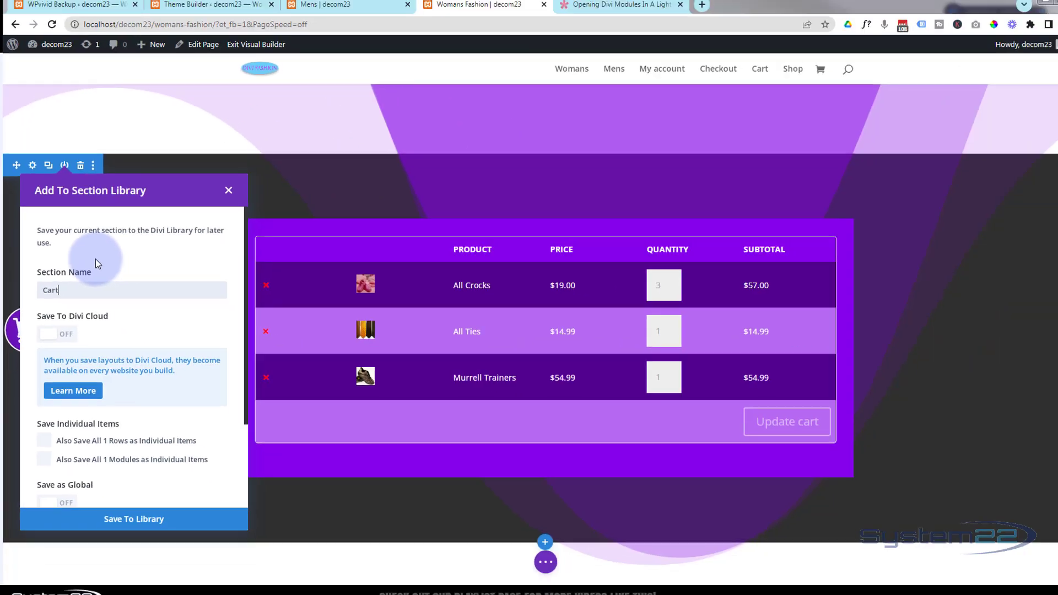
{"action": "type", "text": " Section"}
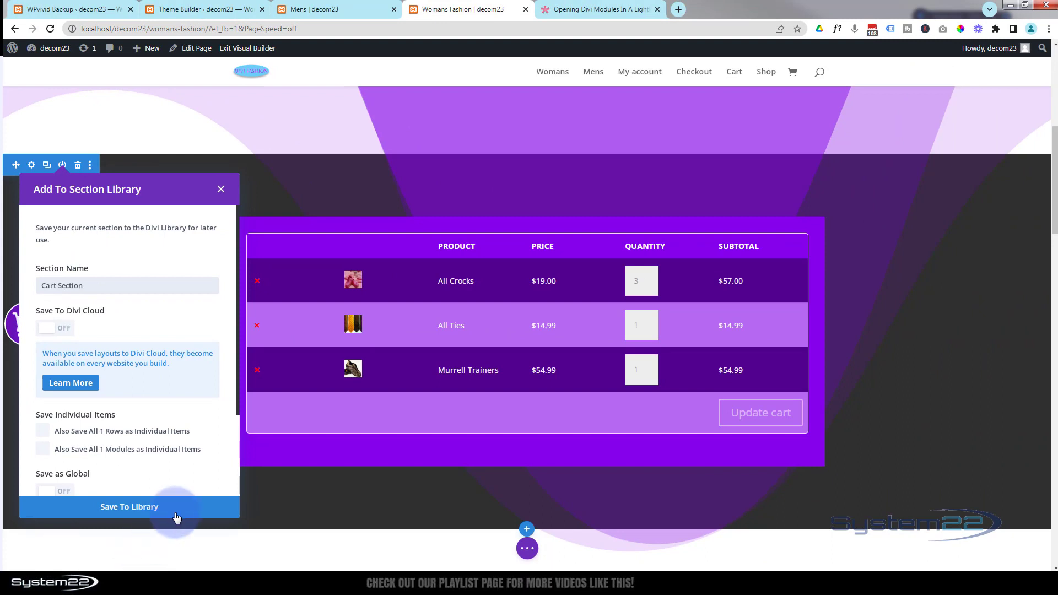
{"action": "left_click", "coordinate": [177, 507]}
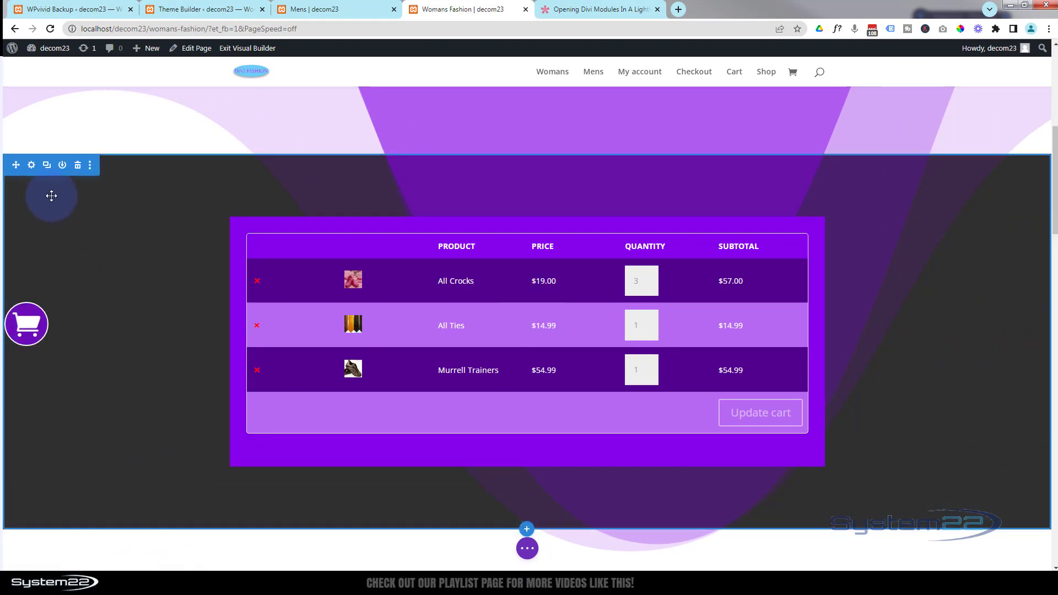
{"action": "left_click", "coordinate": [78, 167]}
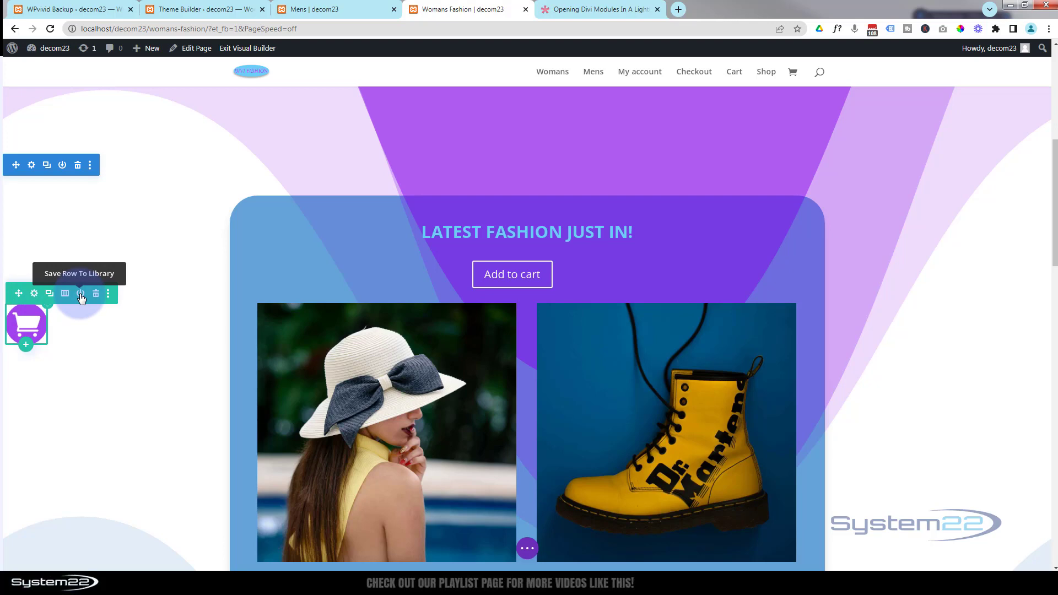
- Save the cart icon's row to the Divi Library as Floating Cart and delete the row from the page
{"action": "left_click", "coordinate": [81, 295]}
{"action": "type", "text": "Floating Cart"}
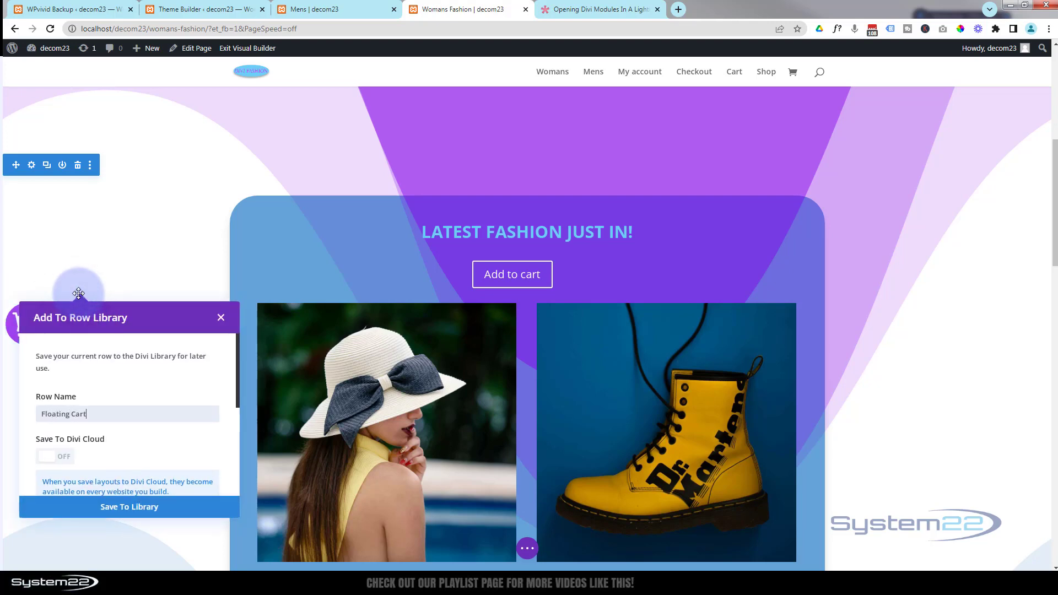
{"action": "left_click", "coordinate": [142, 508]}
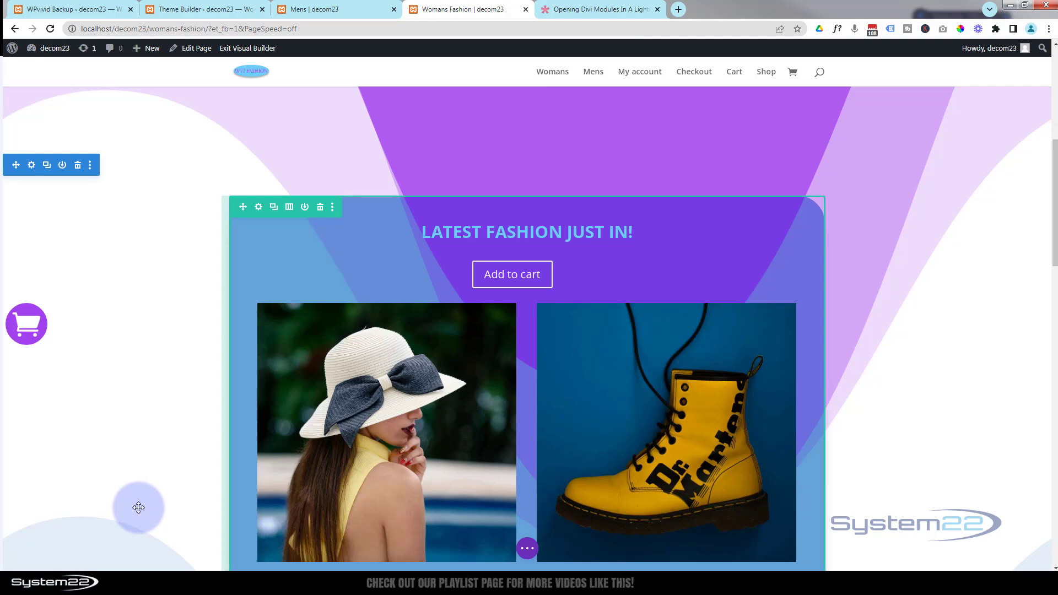
{"action": "mouse_move", "coordinate": [26, 324]}
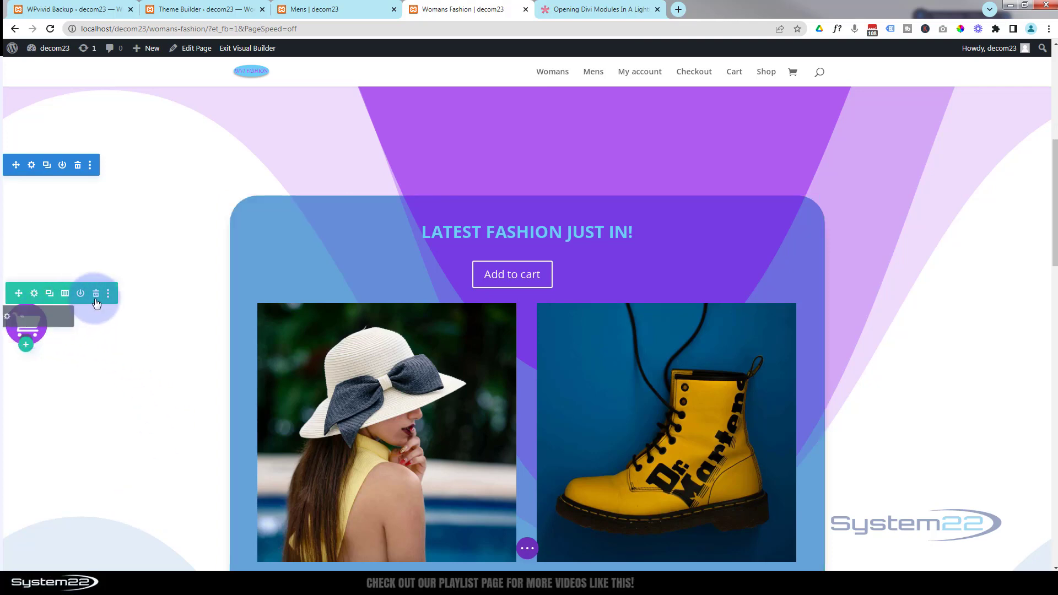
{"action": "left_click", "coordinate": [96, 299]}
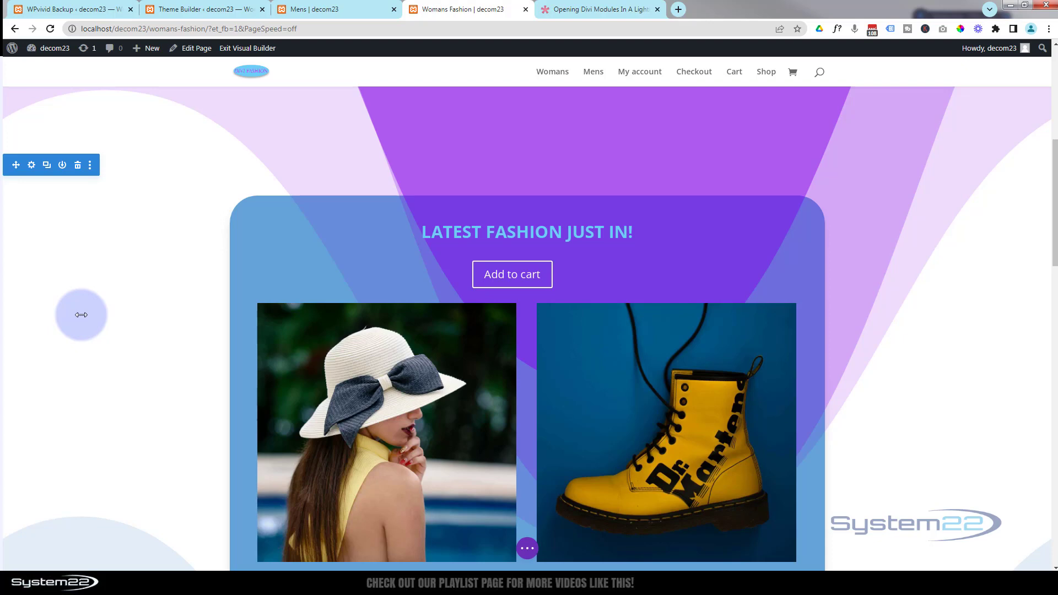
- Switch to the Elegant Themes lightbox article and copy its whole Custom CSS code block
{"action": "left_click", "coordinate": [573, 8]}
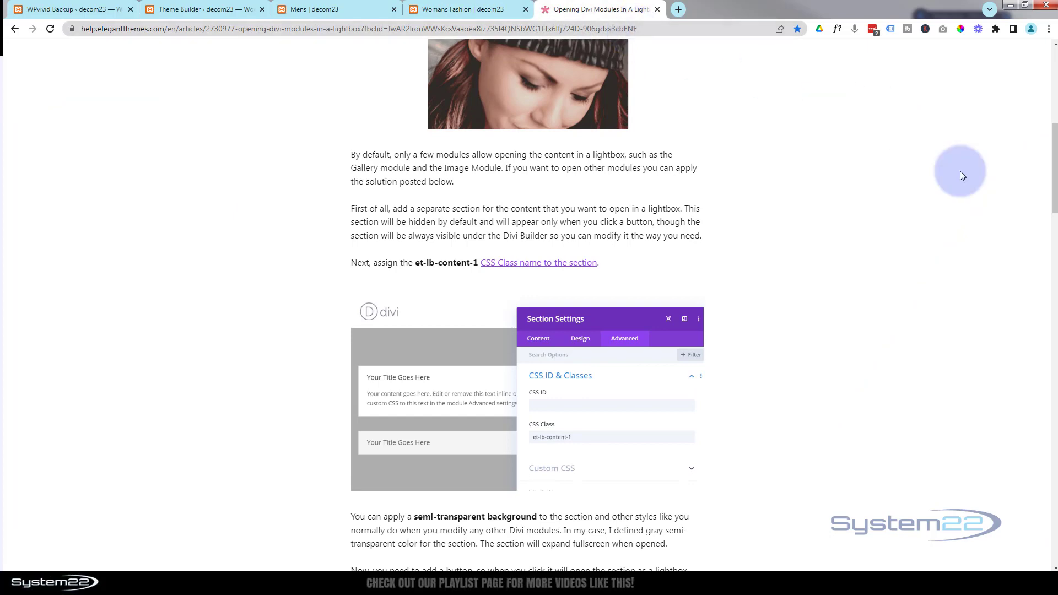
{"action": "left_click_drag", "start_coordinate": [1057, 161], "coordinate": [1052, 267]}
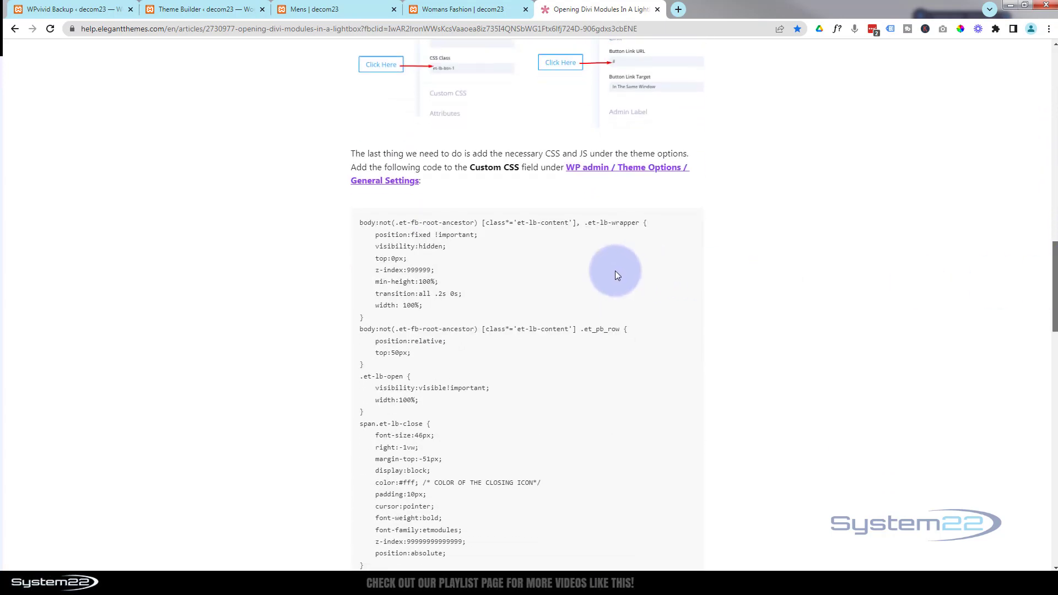
{"action": "scroll", "coordinate": [614, 270], "scroll_direction": "down", "scroll_amount": 4}
{"action": "scroll", "coordinate": [616, 270], "scroll_direction": "up", "scroll_amount": 2}
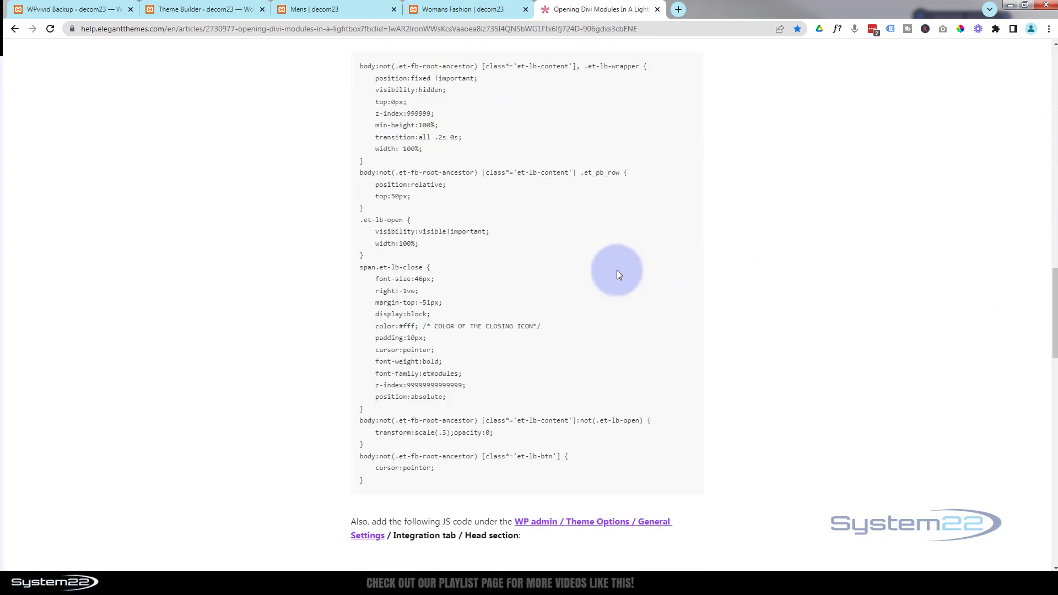
{"action": "scroll", "coordinate": [616, 270], "scroll_direction": "up", "scroll_amount": 1}
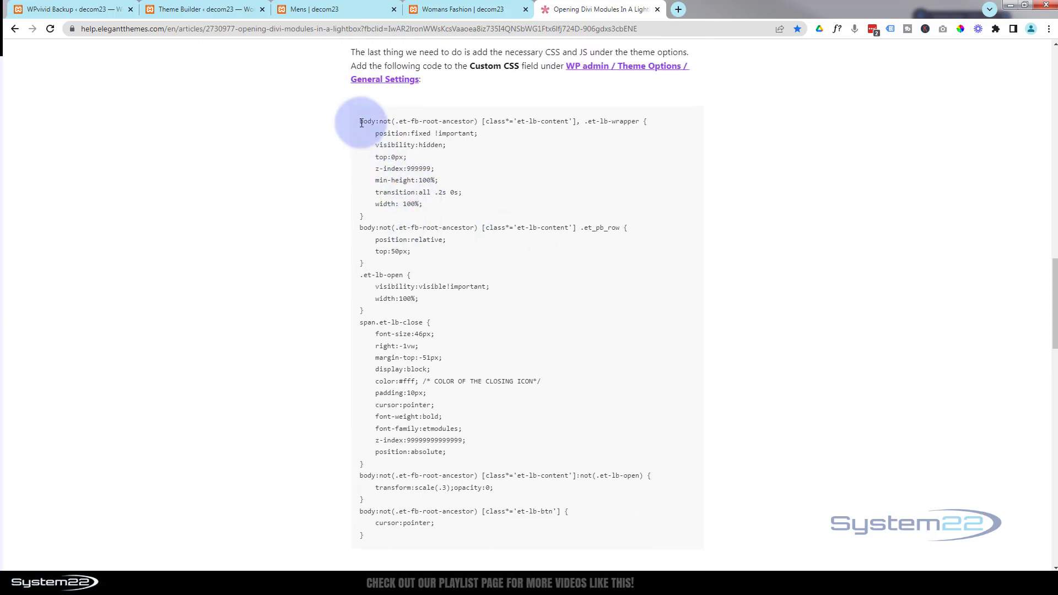
{"action": "left_click_drag", "start_coordinate": [361, 123], "coordinate": [379, 538]}
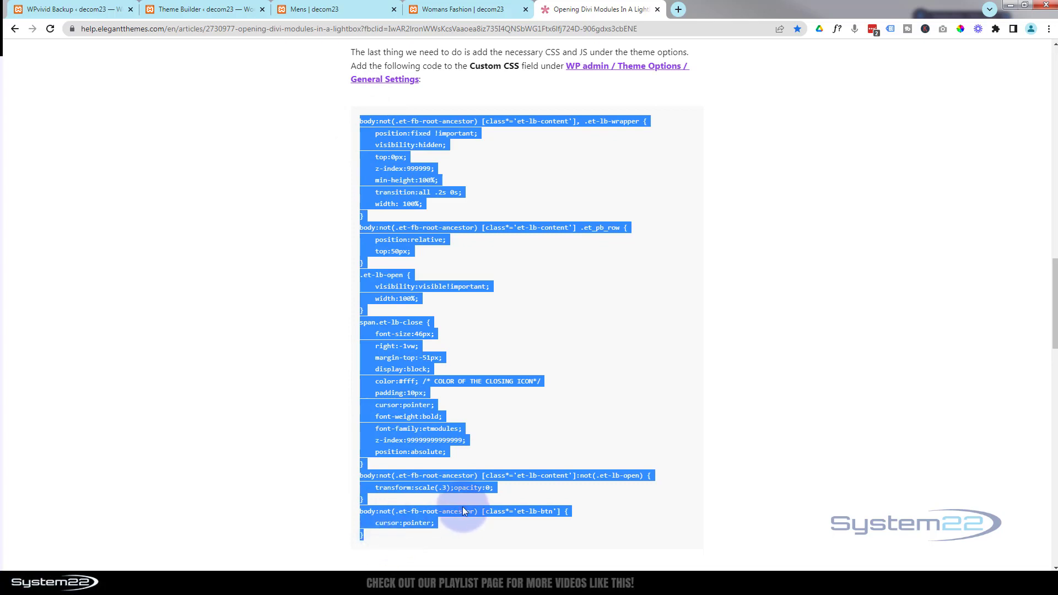
- Replace the Custom CSS in the site's Divi Theme Options with the copied lightbox CSS and save the changes
{"action": "left_click", "coordinate": [182, 9]}
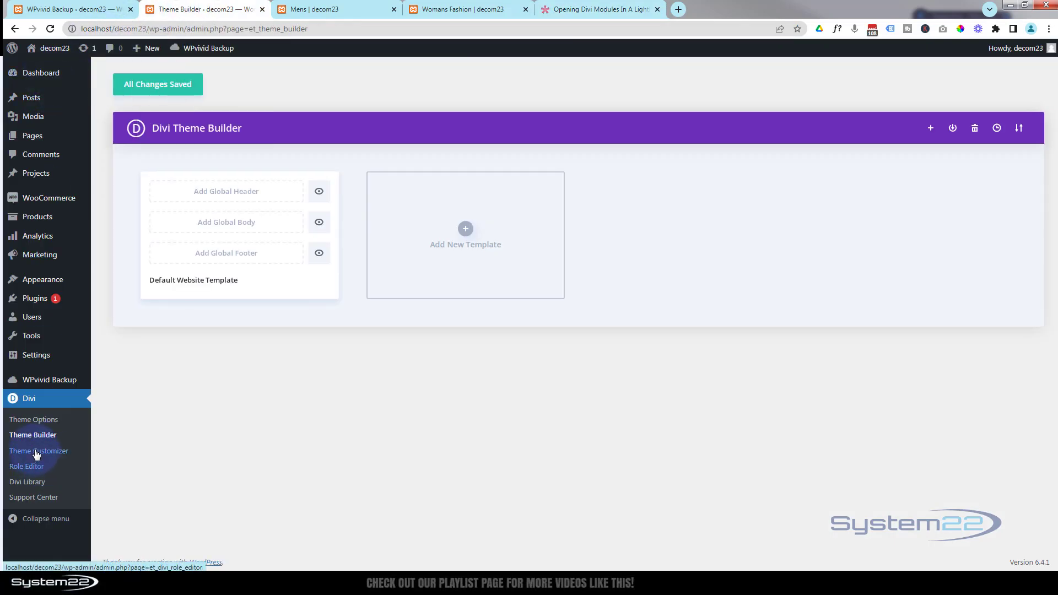
{"action": "left_click", "coordinate": [31, 422]}
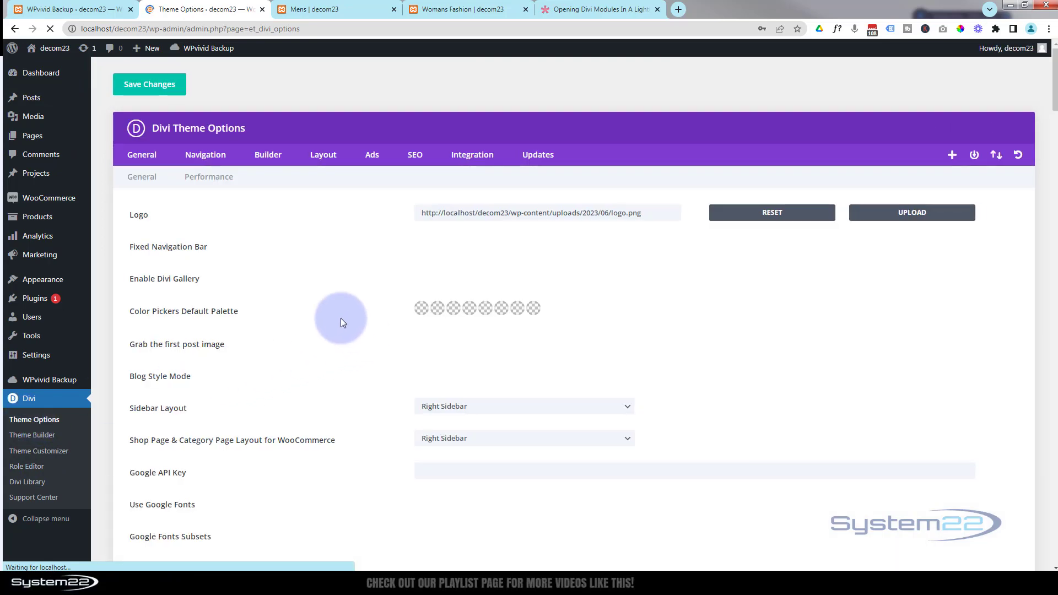
{"action": "scroll", "coordinate": [316, 315], "scroll_direction": "down", "scroll_amount": 15}
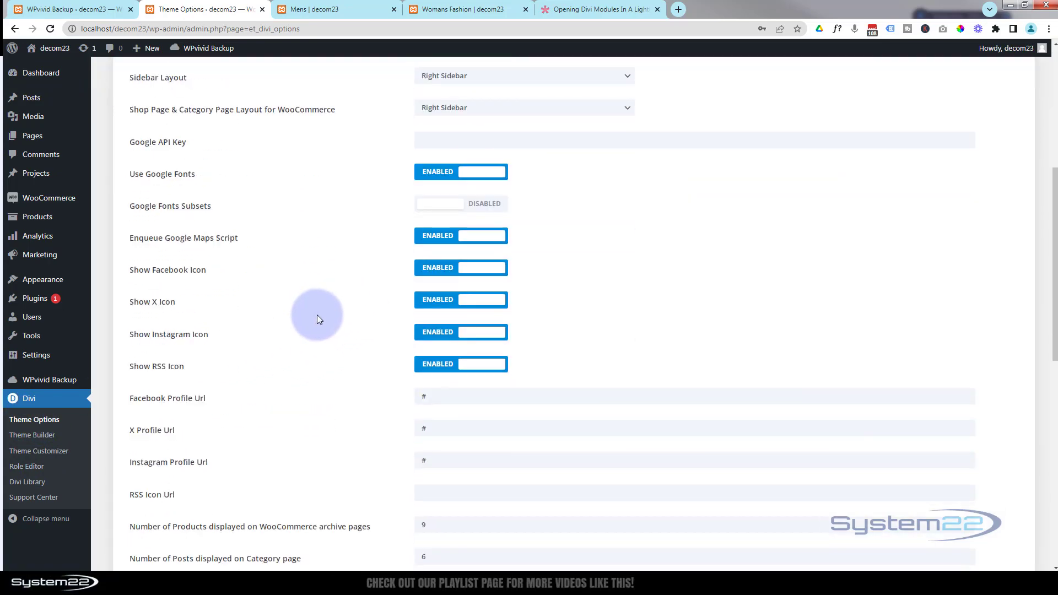
{"action": "scroll", "coordinate": [318, 320], "scroll_direction": "down", "scroll_amount": 1}
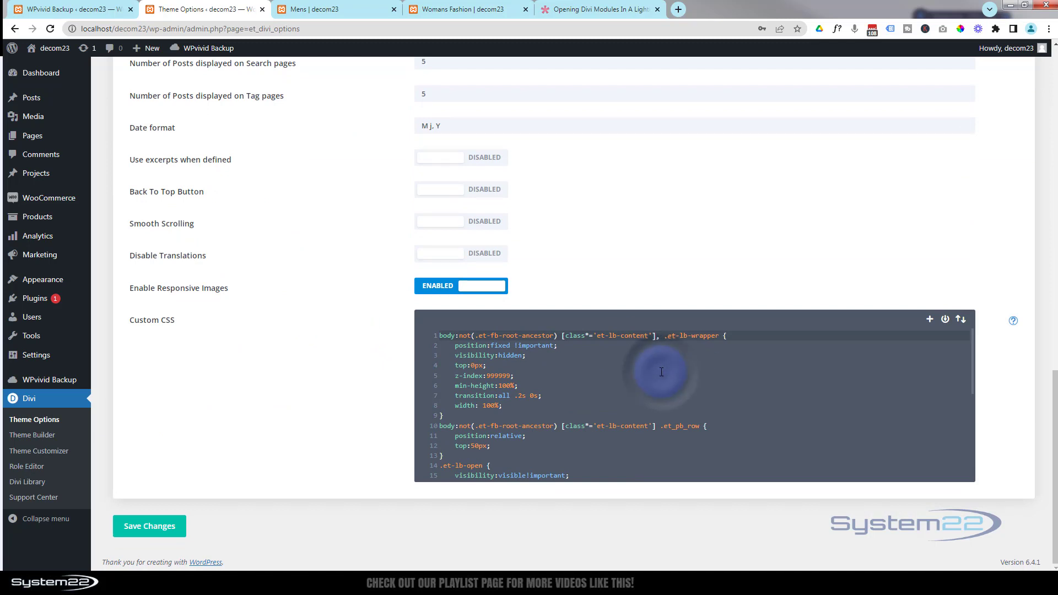
{"action": "key", "text": "ctrl+a"}
{"action": "key", "text": "Delete"}
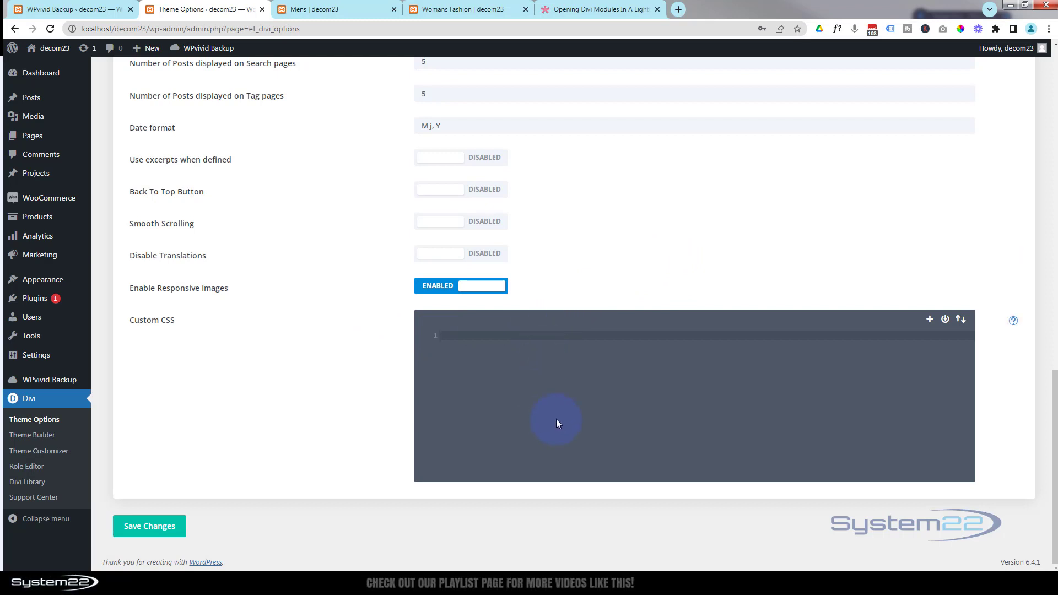
{"action": "key", "text": "ctrl+v"}
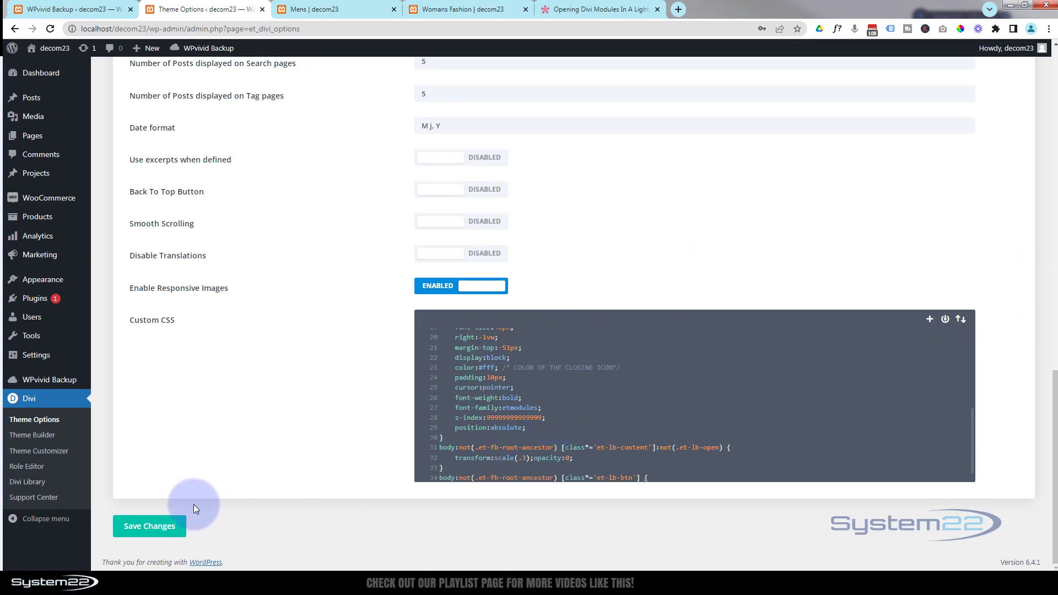
{"action": "left_click", "coordinate": [142, 527]}
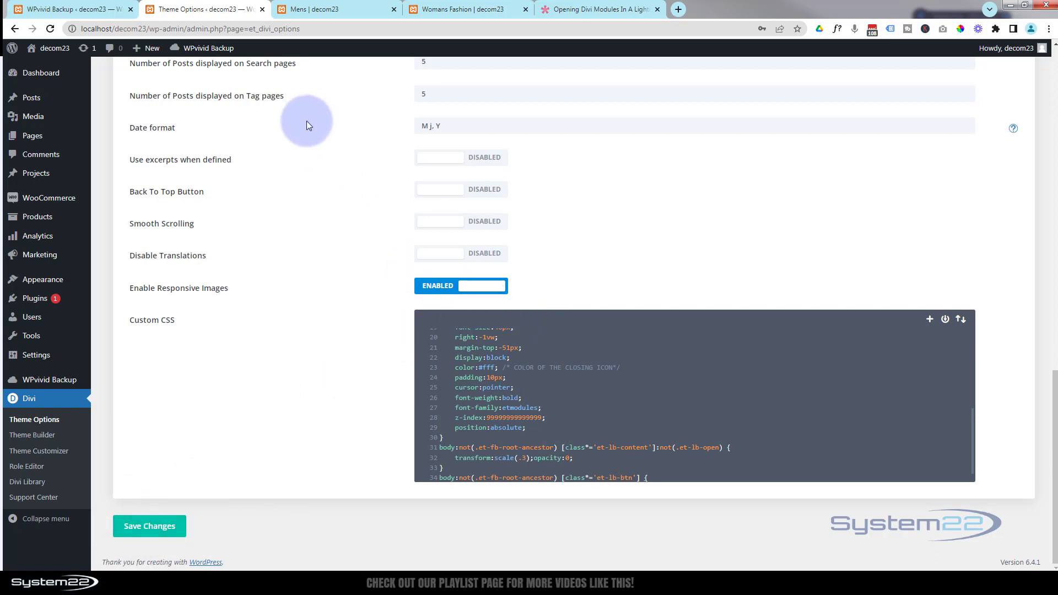
- Return to the Elegant Themes lightbox article and copy its whole JS code block, from <script> to </script>
{"action": "left_click", "coordinate": [606, 8]}
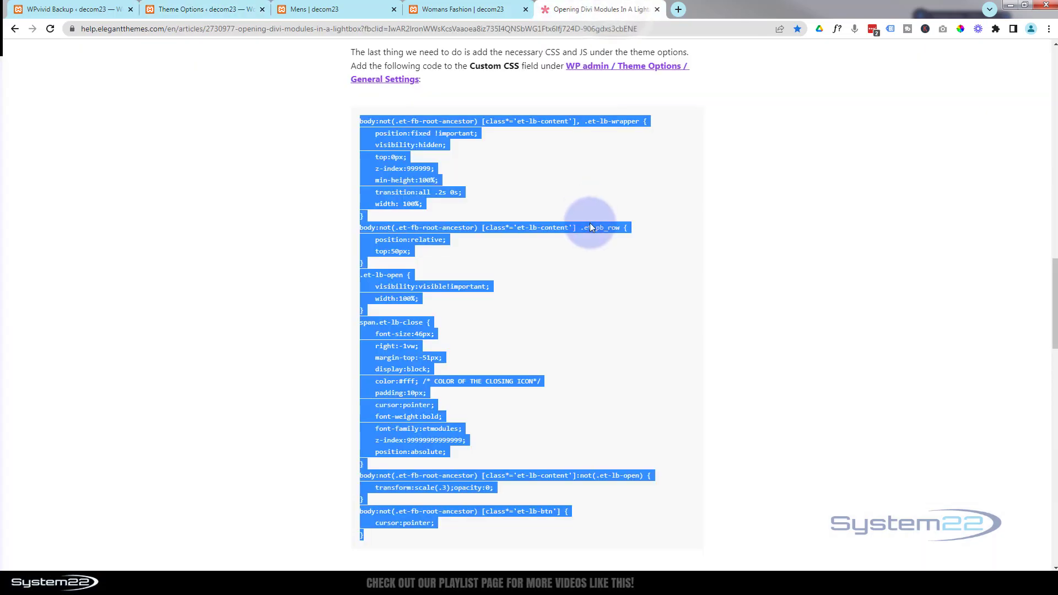
{"action": "scroll", "coordinate": [591, 226], "scroll_direction": "down", "scroll_amount": 8}
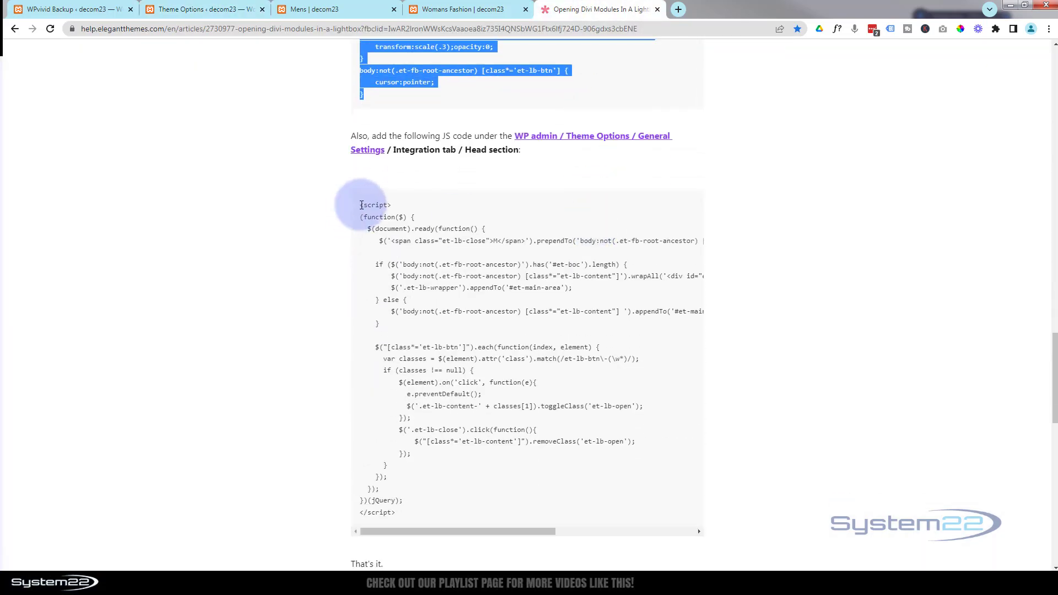
{"action": "left_click_drag", "start_coordinate": [360, 205], "coordinate": [450, 510]}
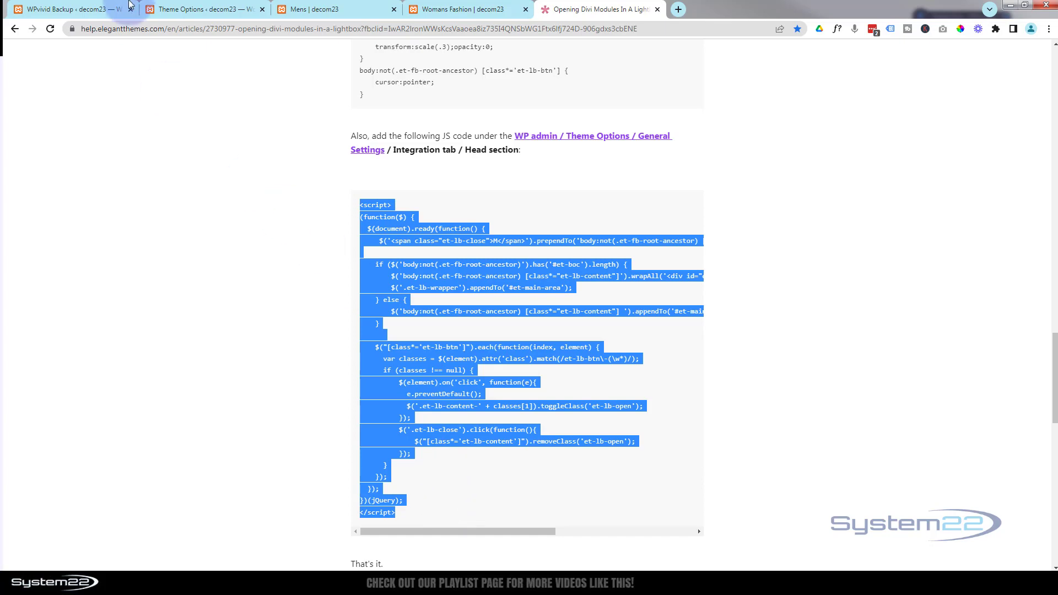
- Replace the head code in the Divi Theme Options integration settings with the copied lightbox script and save the changes
{"action": "left_click", "coordinate": [190, 10]}
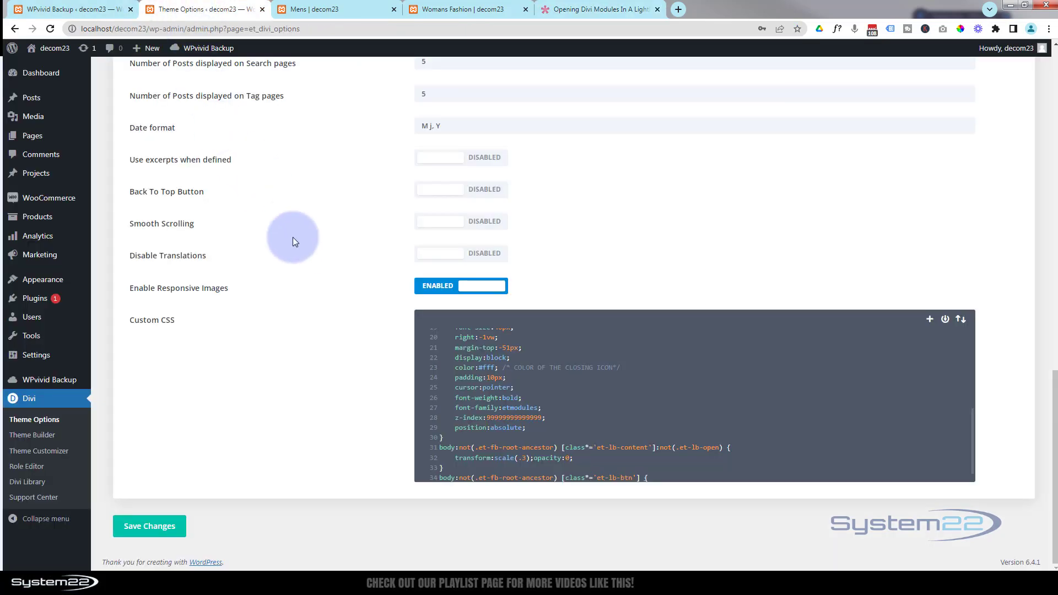
{"action": "scroll", "coordinate": [293, 230], "scroll_direction": "up", "scroll_amount": 13}
{"action": "scroll", "coordinate": [298, 232], "scroll_direction": "up", "scroll_amount": 3}
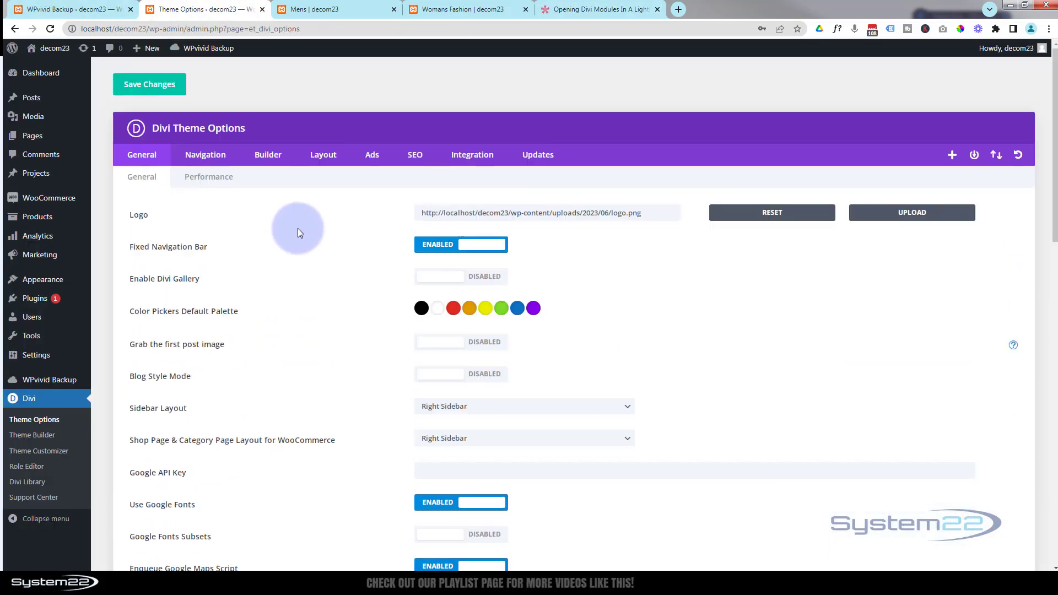
{"action": "left_click", "coordinate": [480, 159]}
{"action": "scroll", "coordinate": [282, 291], "scroll_direction": "down", "scroll_amount": 2}
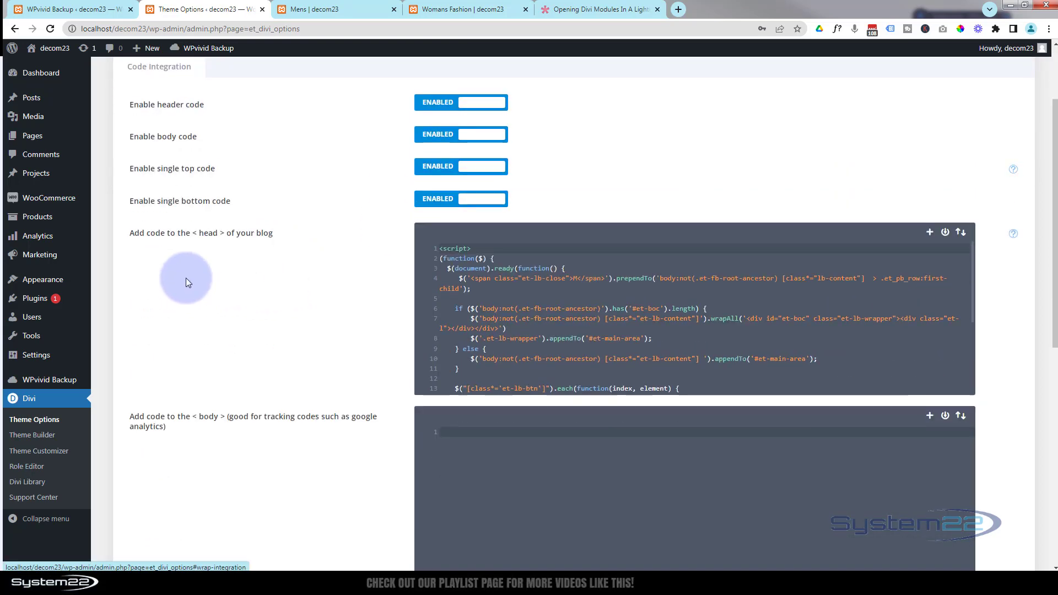
{"action": "left_click", "coordinate": [440, 249]}
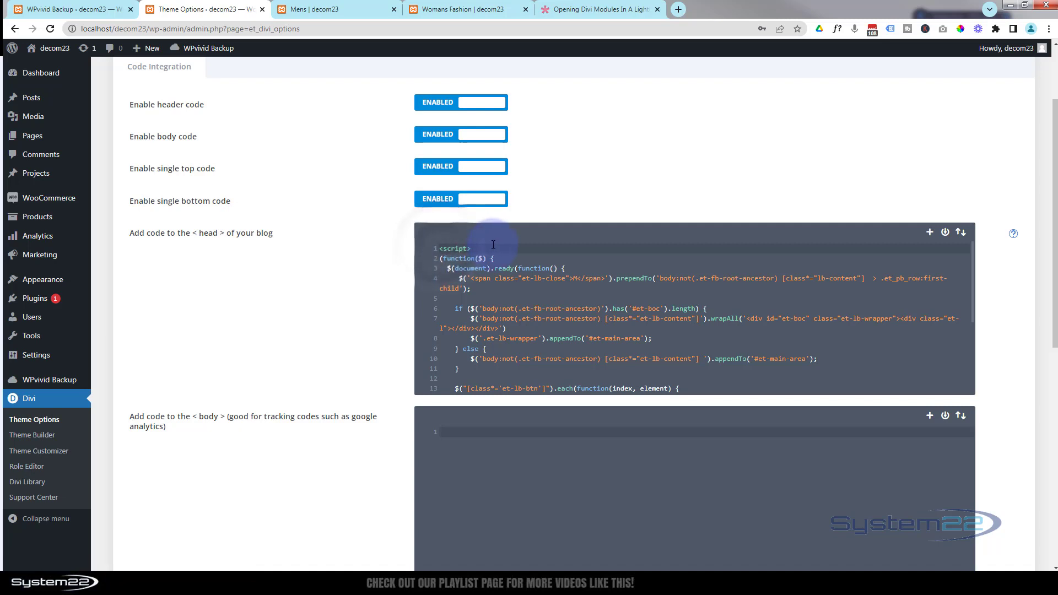
{"action": "key", "text": "ctrl+a"}
{"action": "key", "text": "BackSpace"}
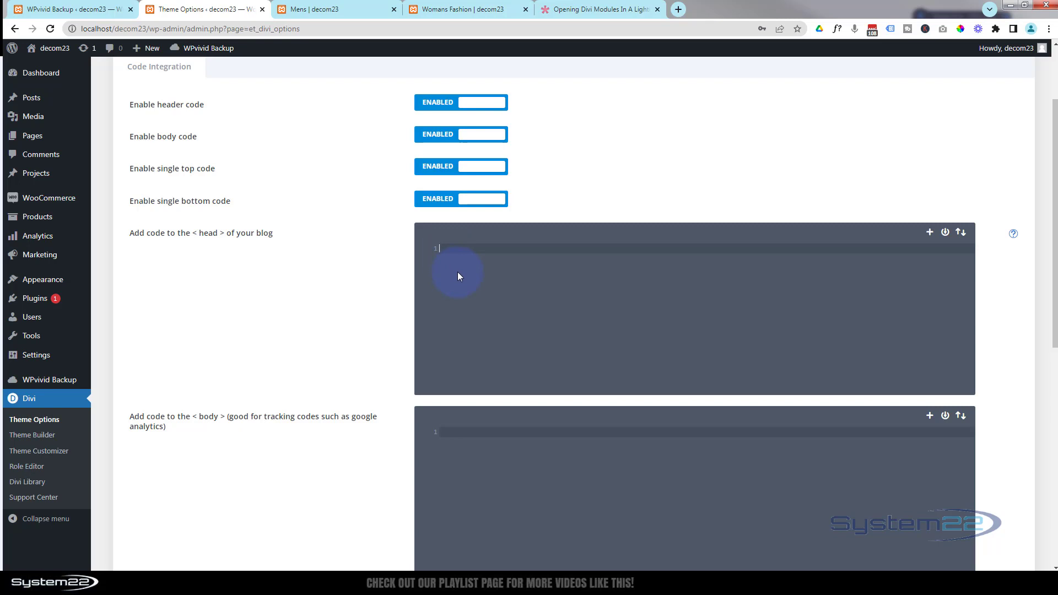
{"action": "key", "text": "ctrl+v"}
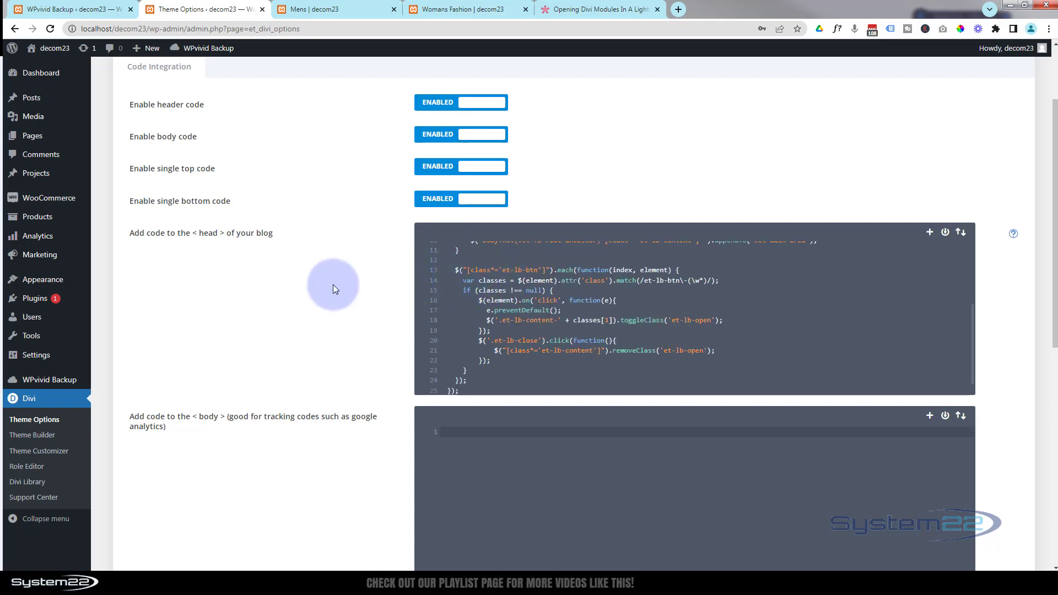
{"action": "scroll", "coordinate": [333, 284], "scroll_direction": "up", "scroll_amount": 2}
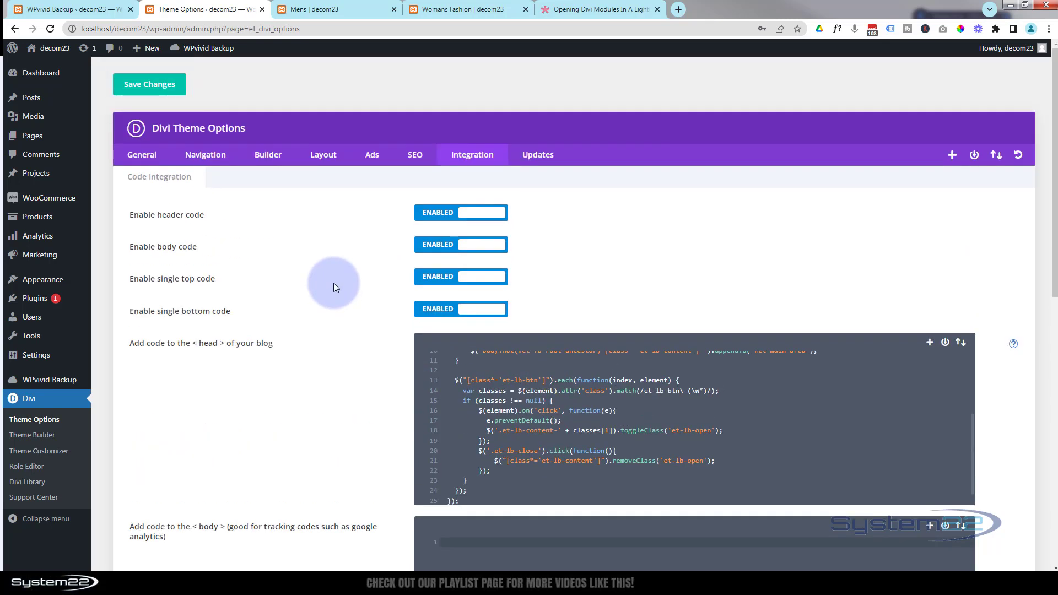
{"action": "left_click", "coordinate": [166, 88]}
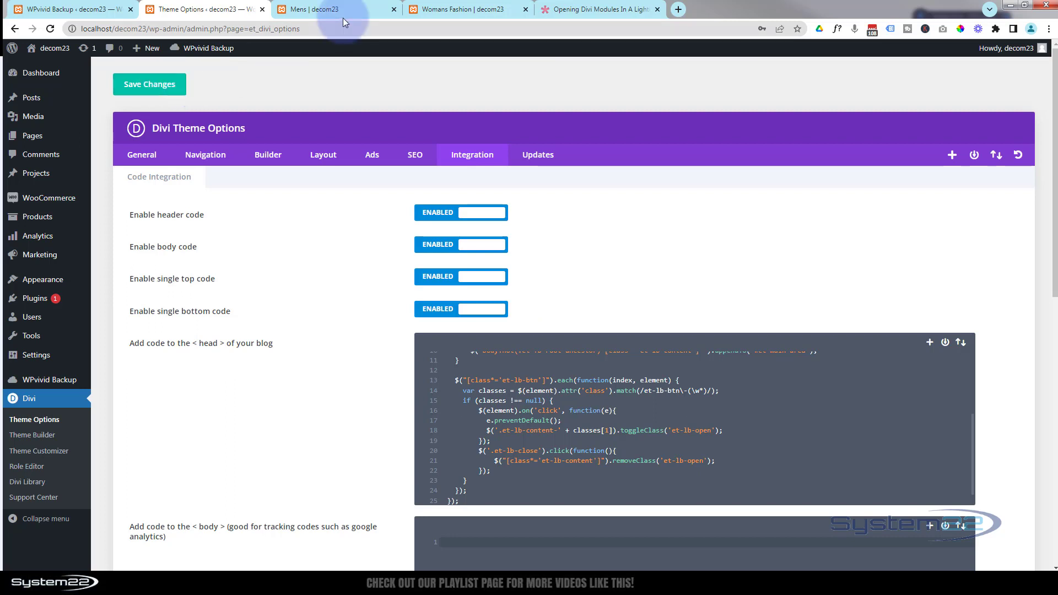
- Save the Womans Fashion page, exit the Visual Builder and view the published page down to its footer
{"action": "left_click", "coordinate": [459, 10]}
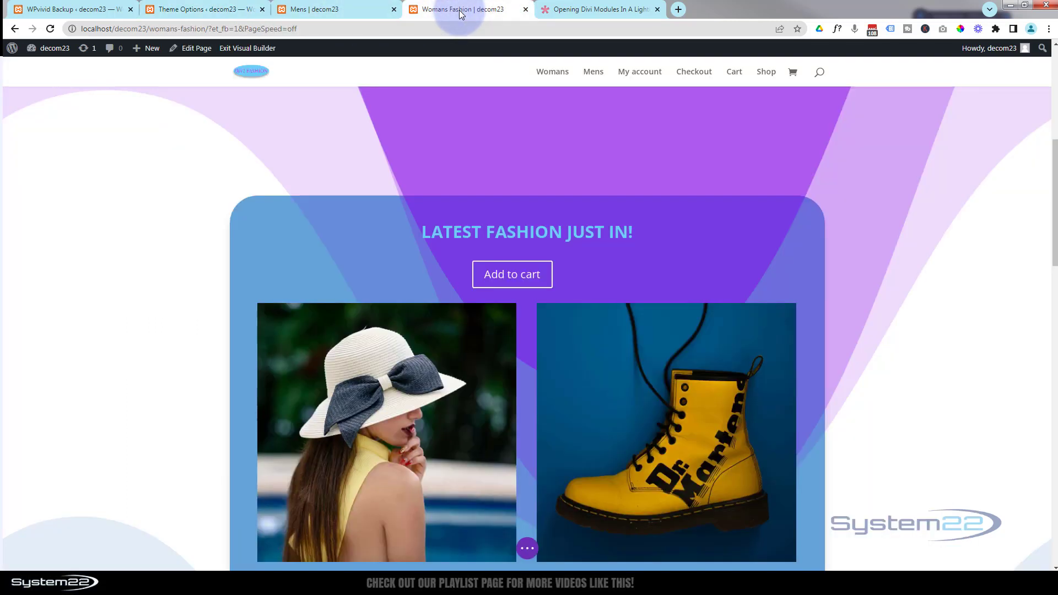
{"action": "left_click", "coordinate": [527, 548]}
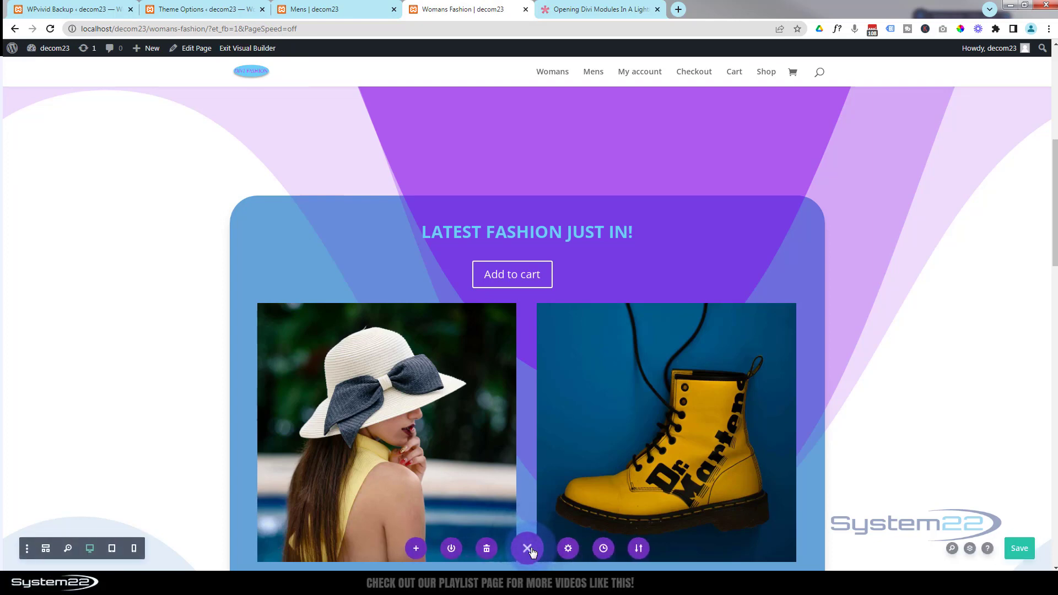
{"action": "left_click", "coordinate": [1022, 551]}
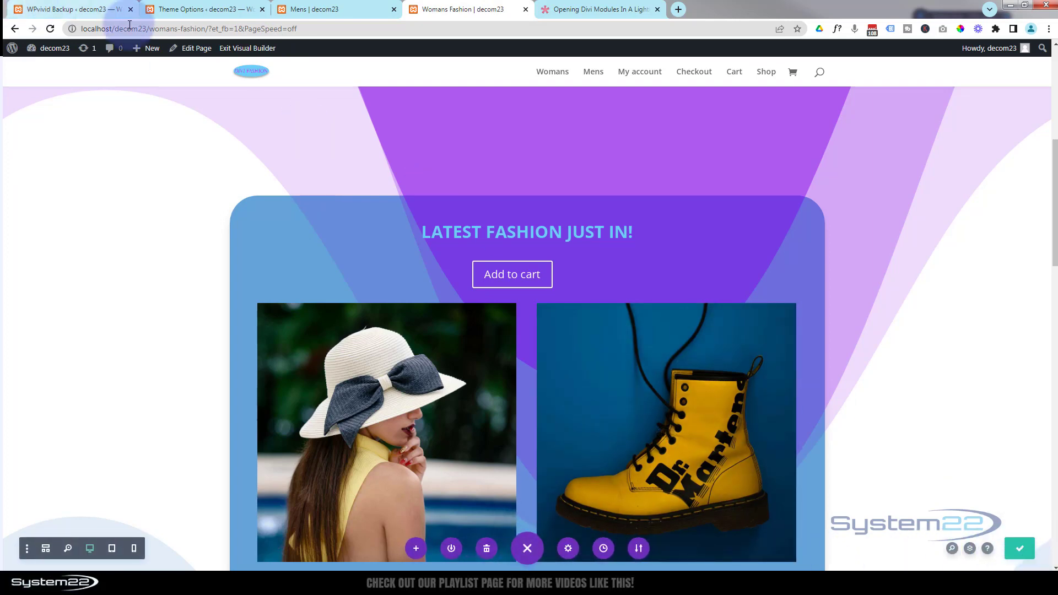
{"action": "left_click", "coordinate": [236, 50]}
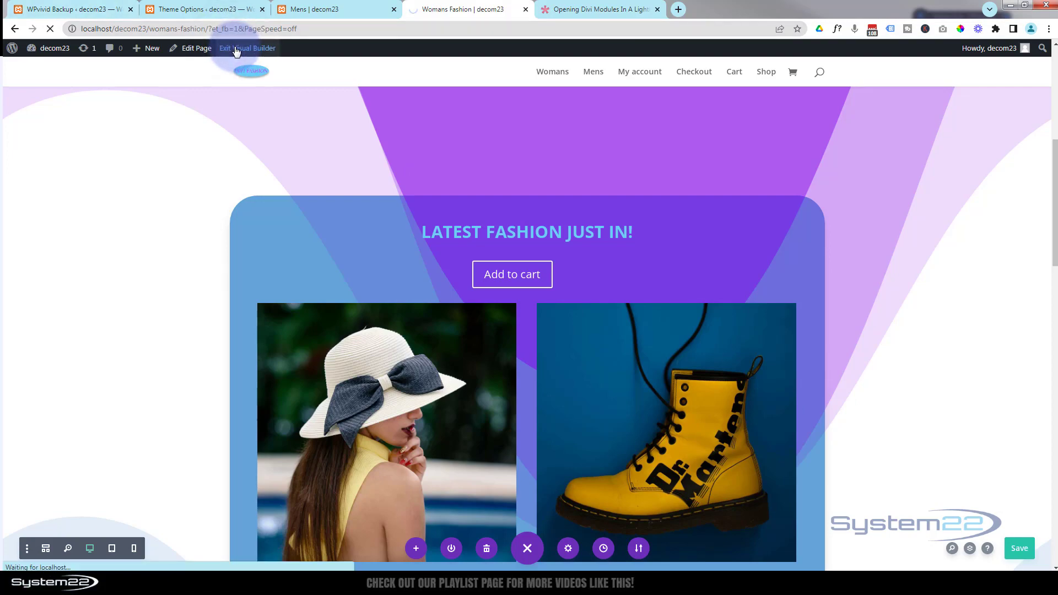
{"action": "scroll", "coordinate": [198, 186], "scroll_direction": "down", "scroll_amount": 10}
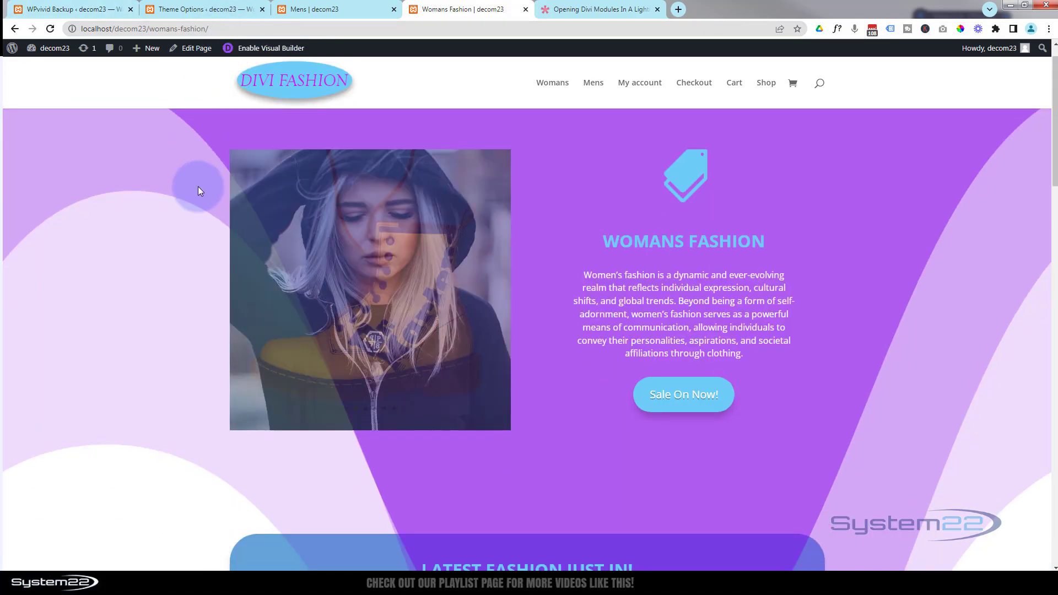
{"action": "scroll", "coordinate": [198, 186], "scroll_direction": "down", "scroll_amount": 12}
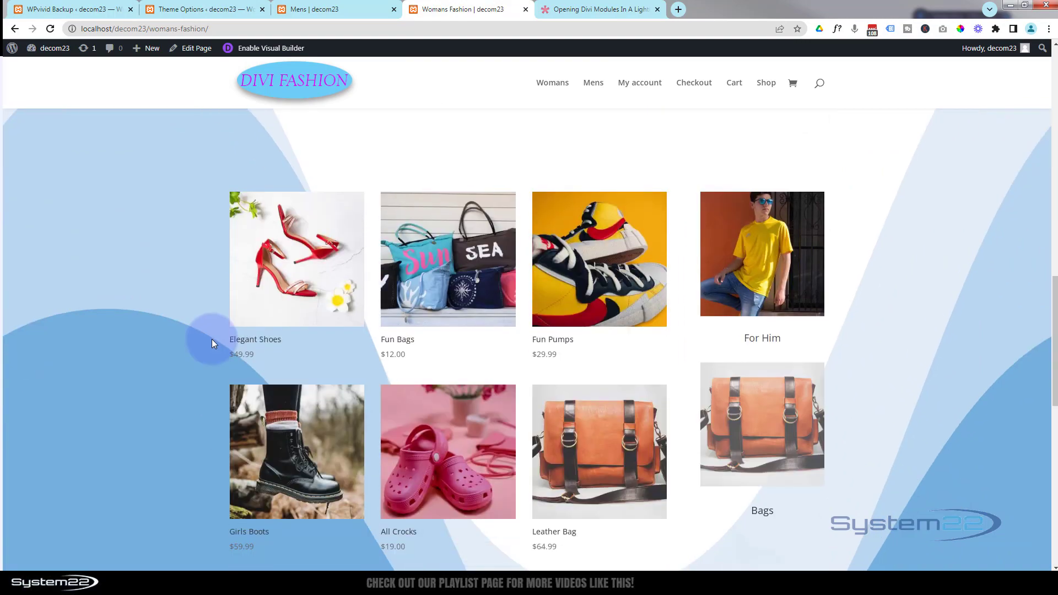
{"action": "scroll", "coordinate": [214, 342], "scroll_direction": "down", "scroll_amount": 4}
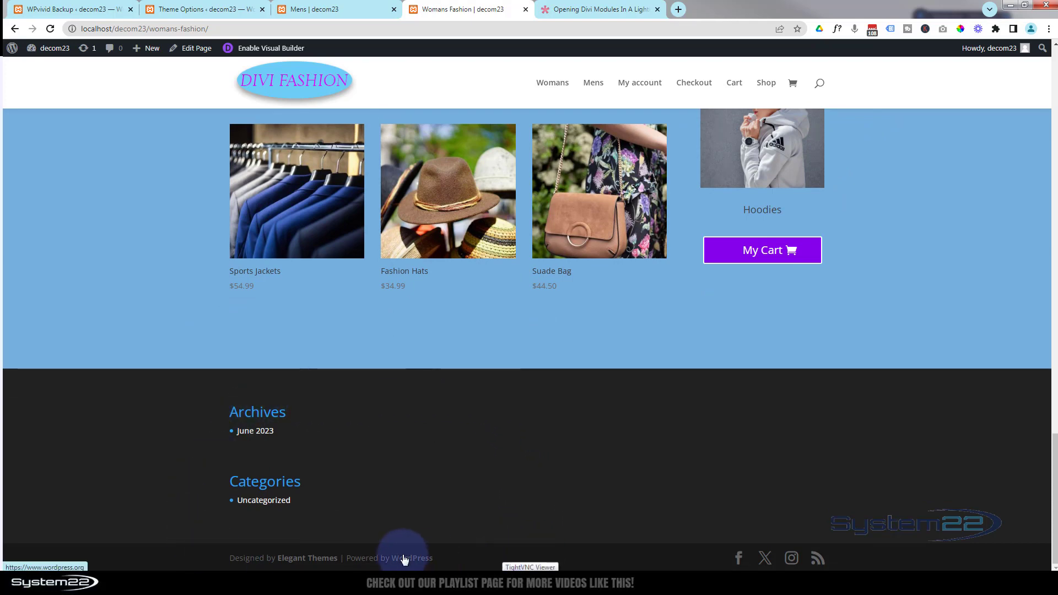
- Start building a global footer for the Default Website Template in the Theme Builder and insert a one-third, two-thirds row
{"action": "left_click", "coordinate": [212, 8]}
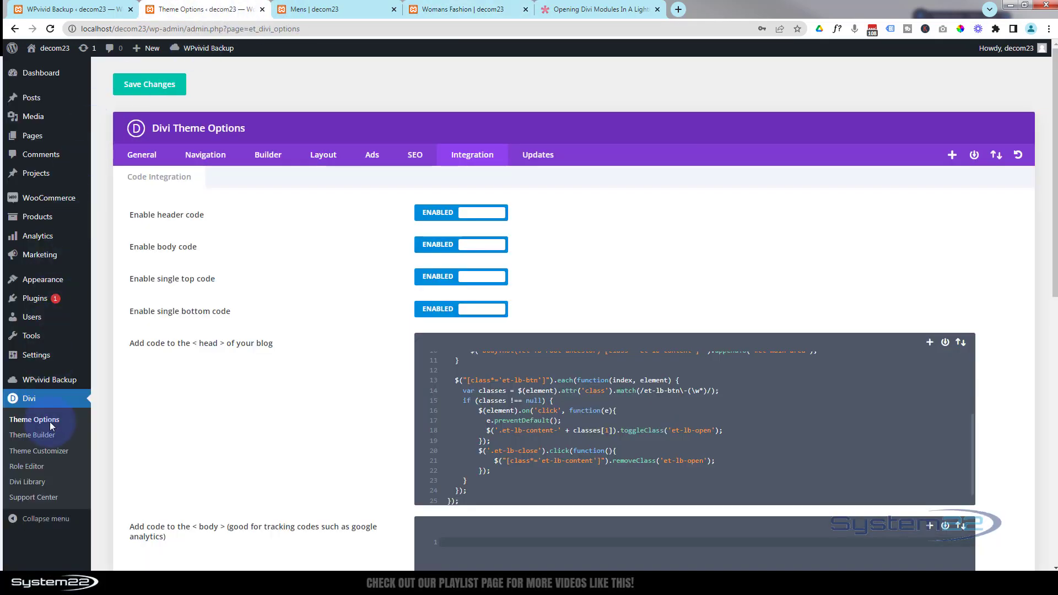
{"action": "left_click", "coordinate": [27, 435]}
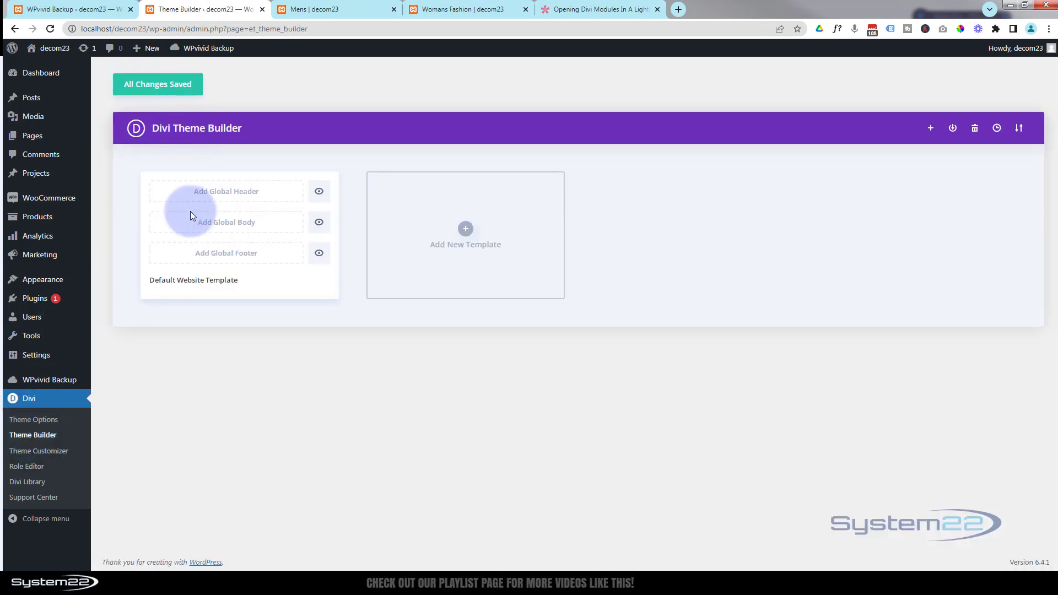
{"action": "left_click", "coordinate": [215, 255]}
{"action": "left_click", "coordinate": [195, 264]}
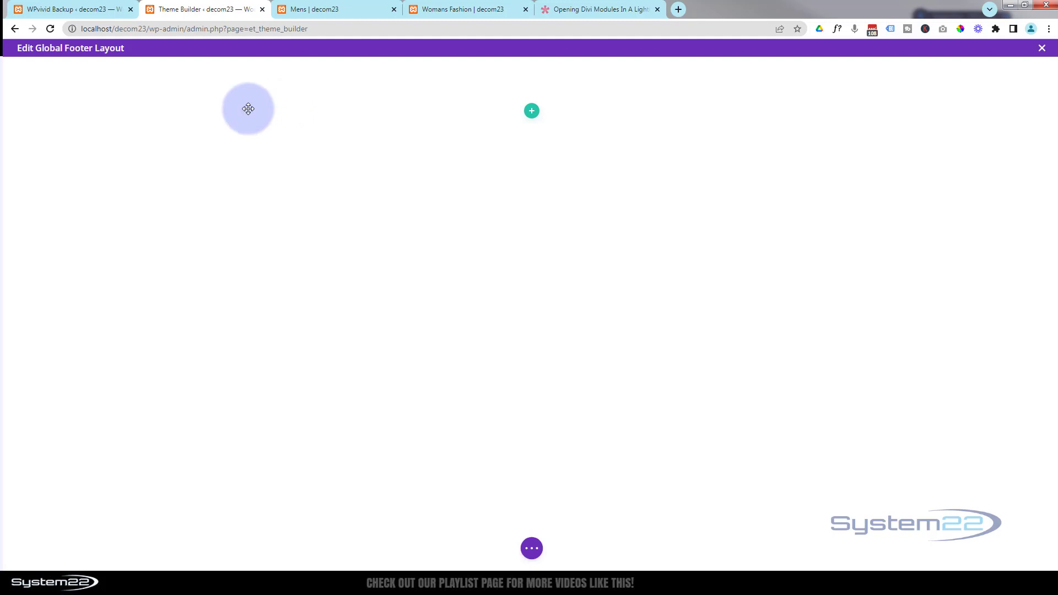
{"action": "left_click", "coordinate": [531, 112]}
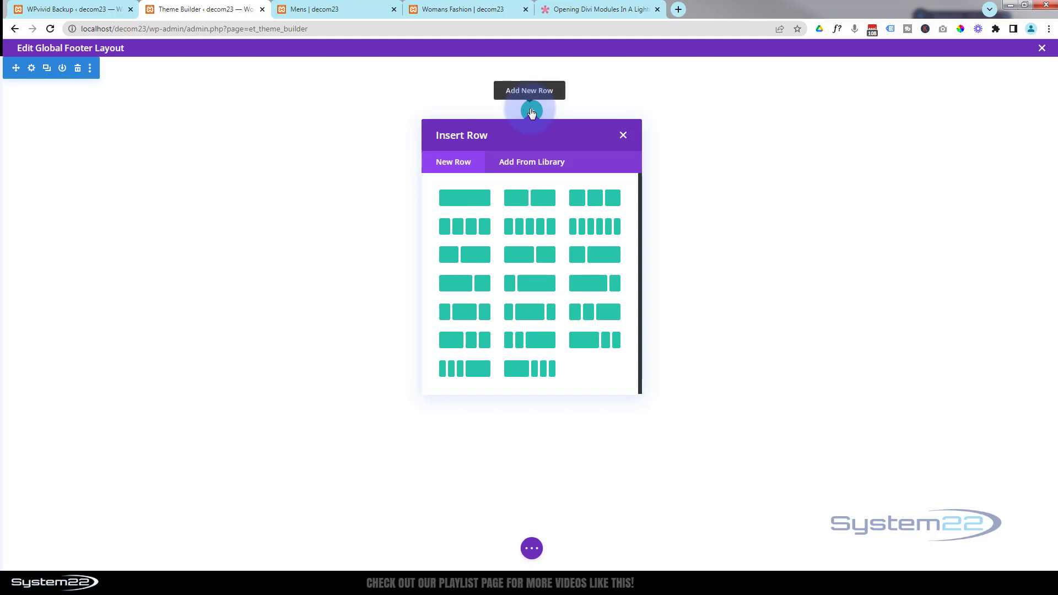
{"action": "left_click", "coordinate": [595, 261]}
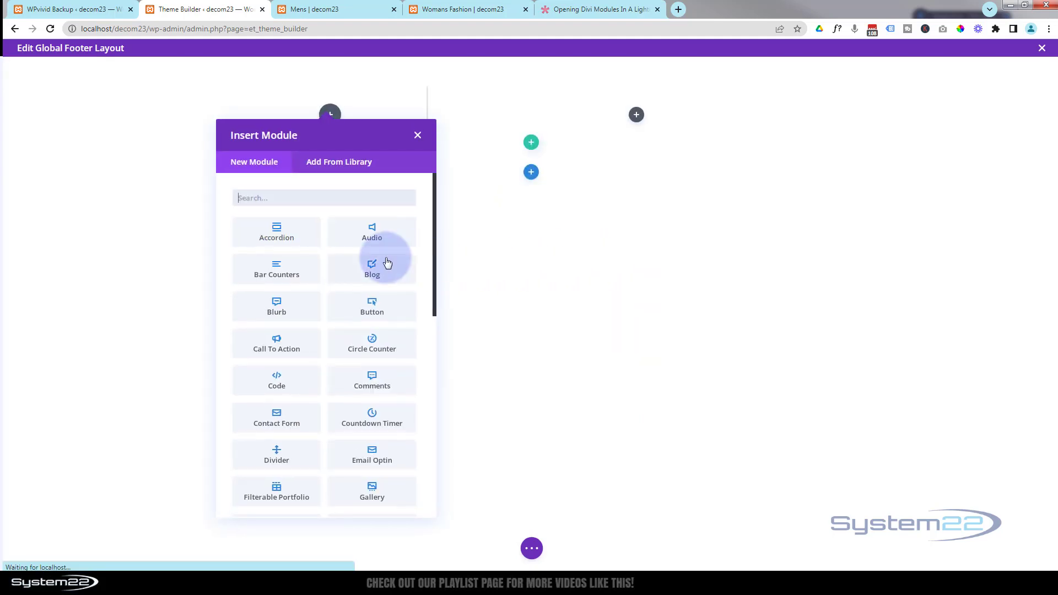
- Add an Image module to the footer row's narrow column and use logo.png from the media library as its image
{"action": "scroll", "coordinate": [385, 264], "scroll_direction": "down", "scroll_amount": 4}
{"action": "scroll", "coordinate": [387, 264], "scroll_direction": "down", "scroll_amount": 1}
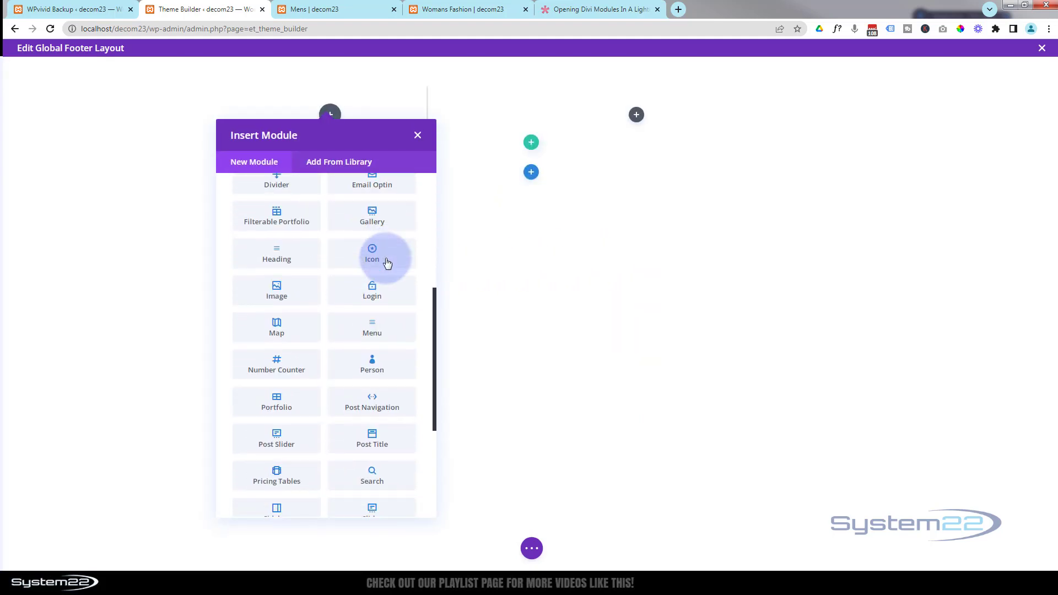
{"action": "left_click", "coordinate": [276, 292]}
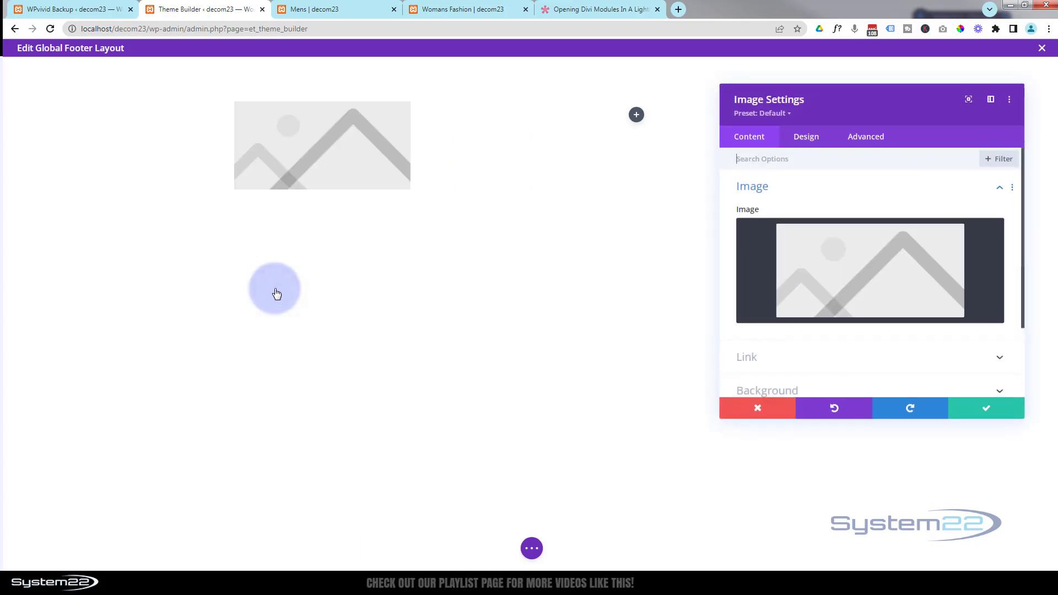
{"action": "left_click", "coordinate": [803, 287]}
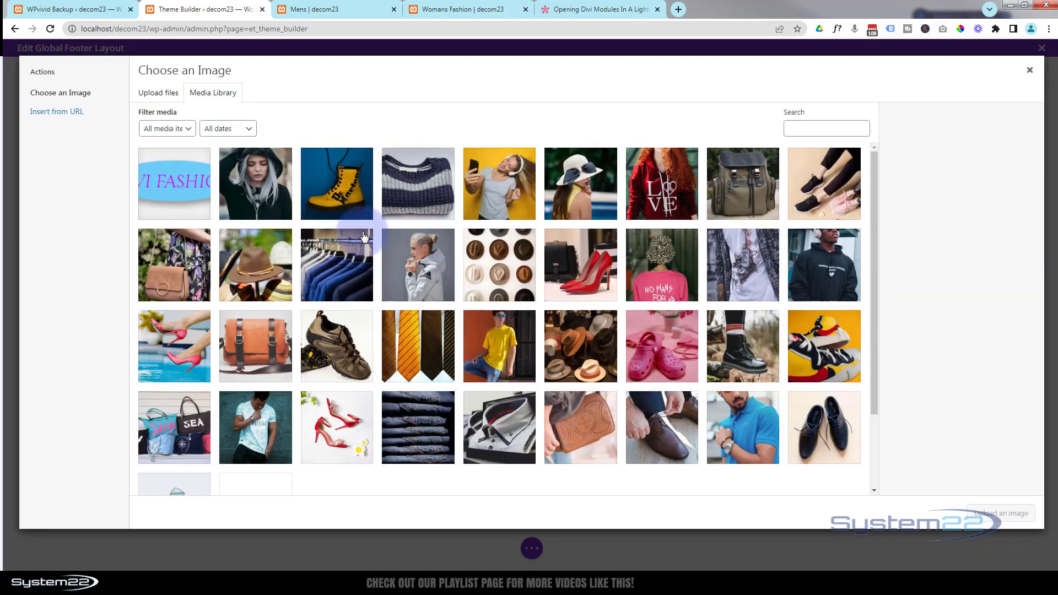
{"action": "left_click", "coordinate": [172, 179]}
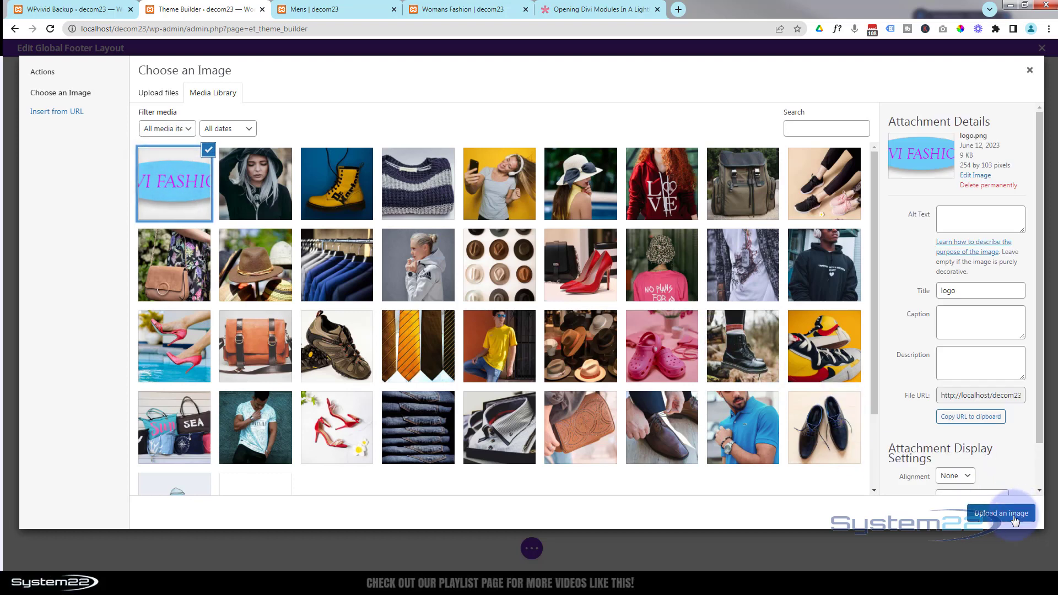
{"action": "left_click", "coordinate": [1013, 519]}
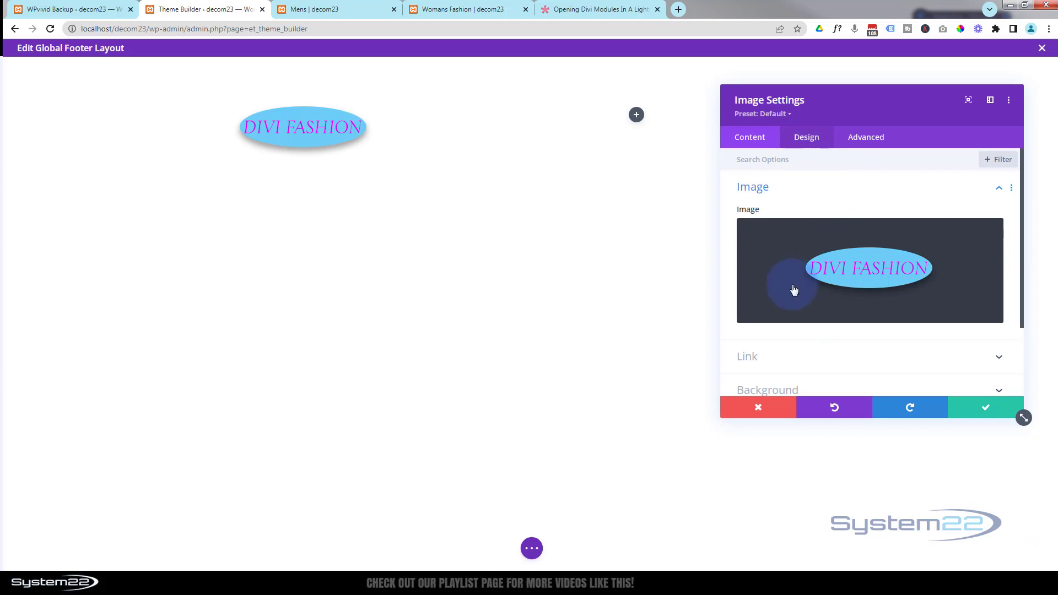
- Center-align the logo image in the footer row and save the image settings
{"action": "left_click", "coordinate": [797, 358]}
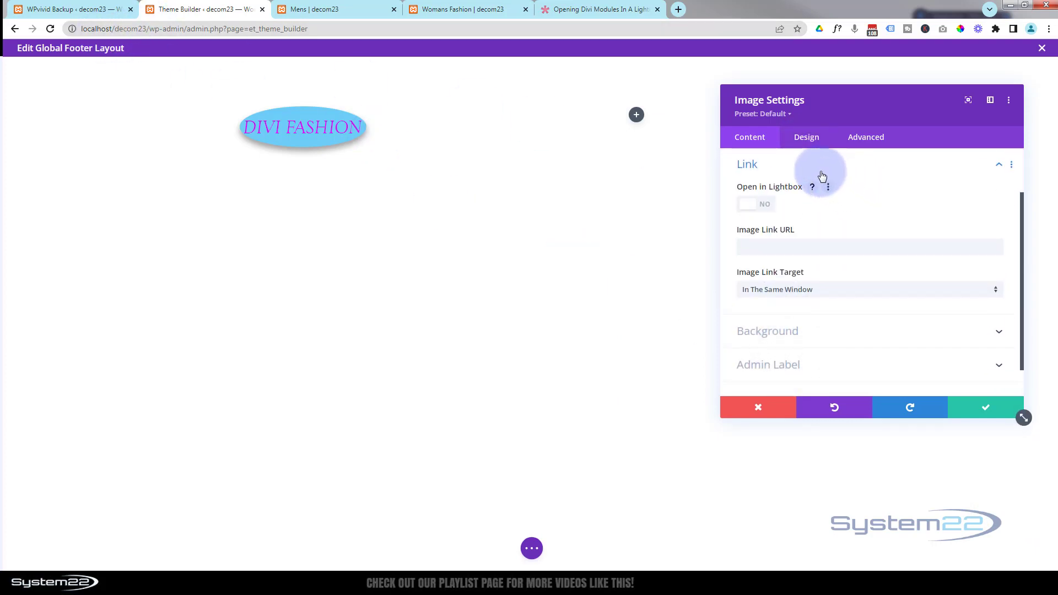
{"action": "left_click", "coordinate": [807, 139]}
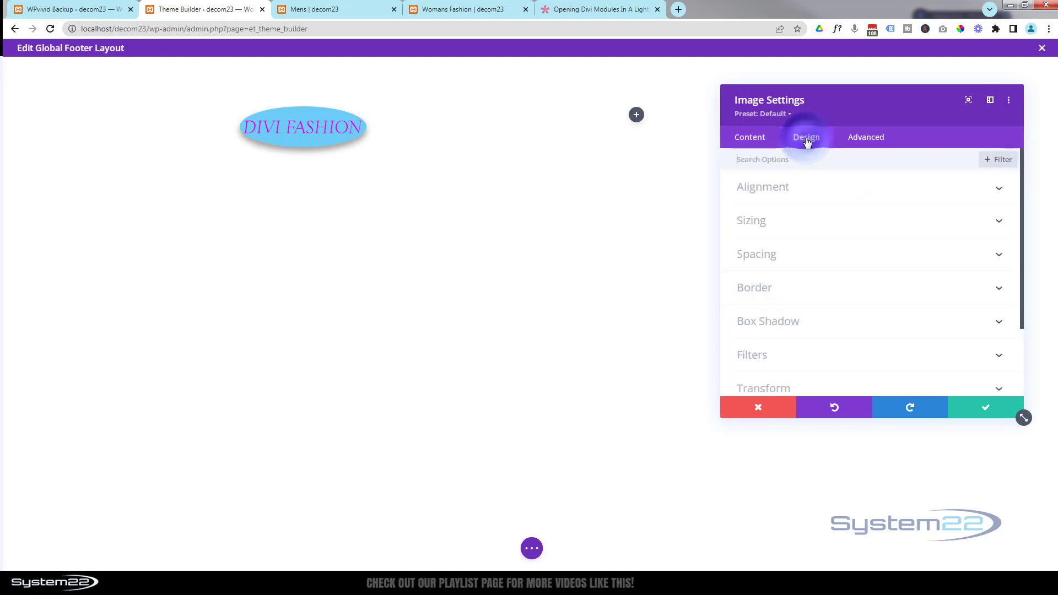
{"action": "left_click", "coordinate": [828, 182]}
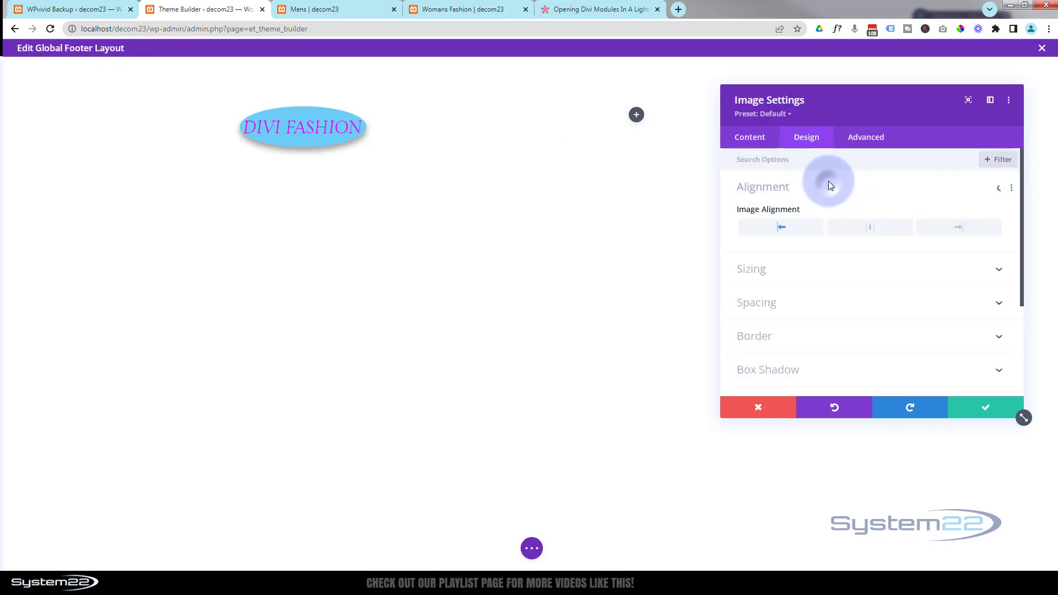
{"action": "left_click", "coordinate": [860, 229]}
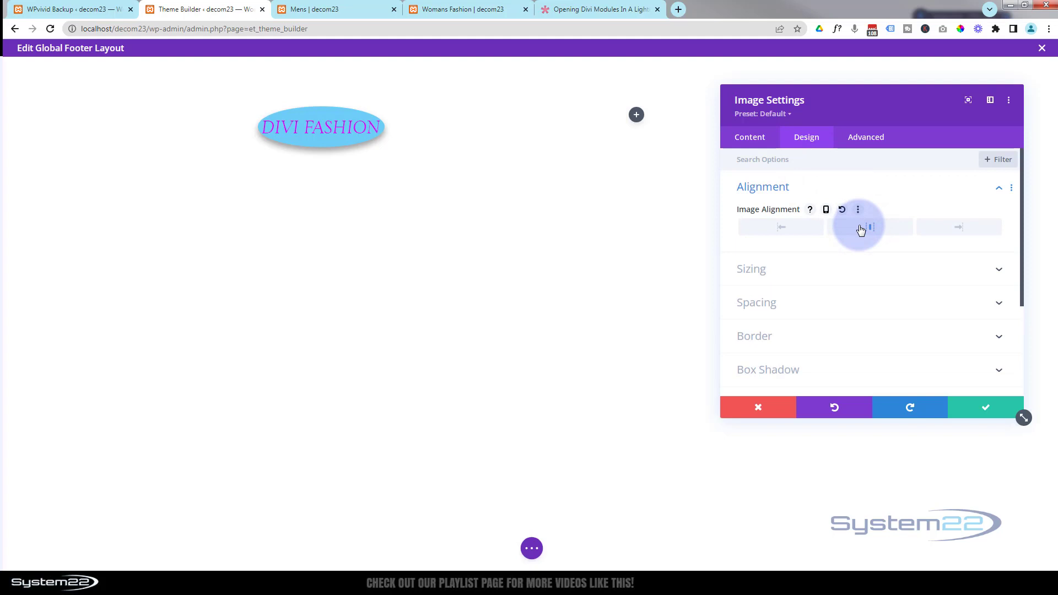
{"action": "left_click", "coordinate": [982, 410]}
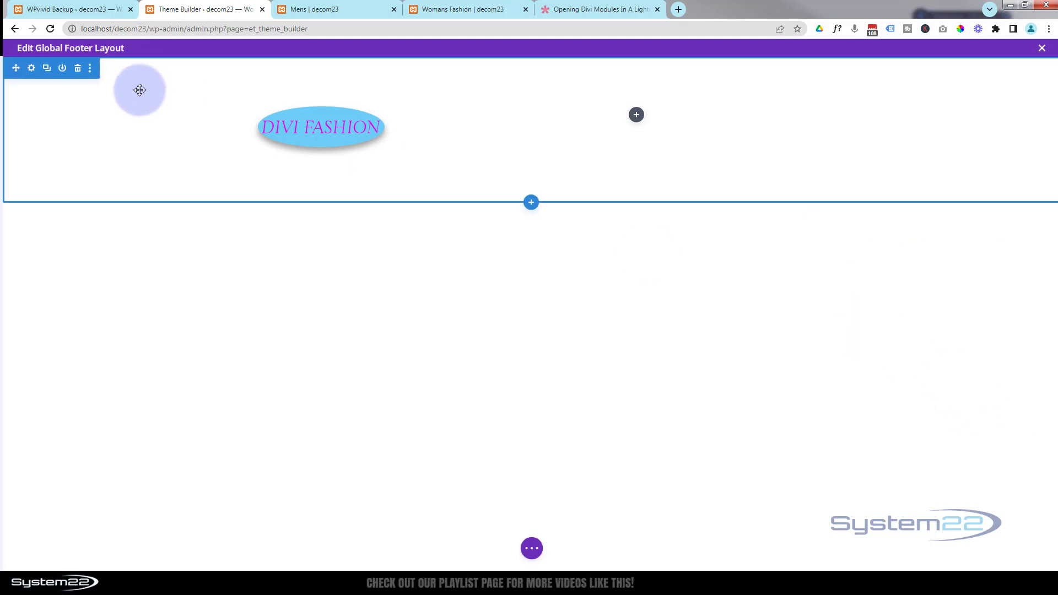
- Set the background color of the footer section holding the logo to #242424
{"action": "left_click", "coordinate": [32, 69]}
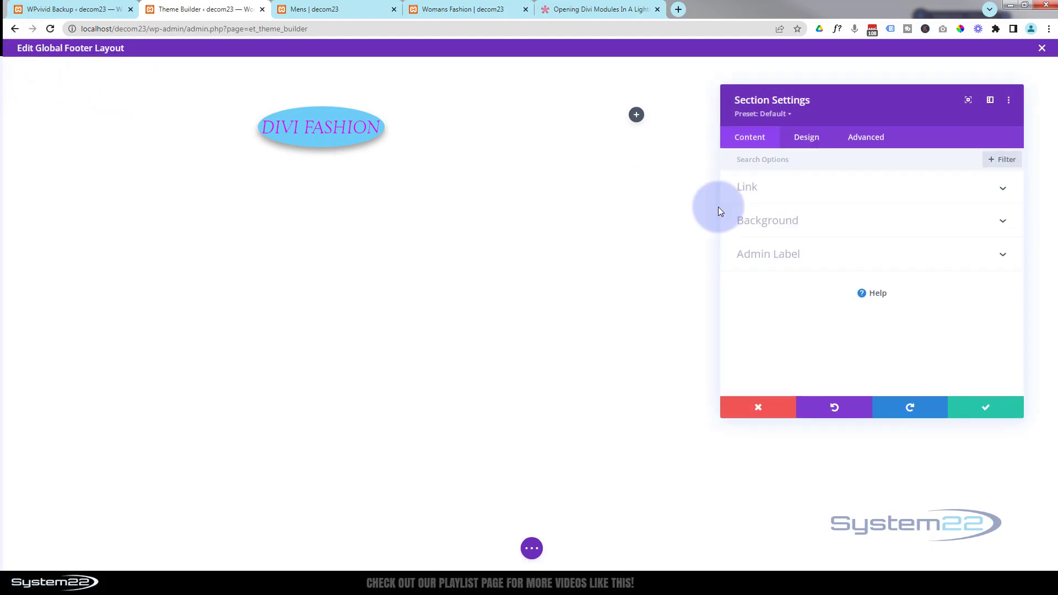
{"action": "left_click", "coordinate": [845, 223]}
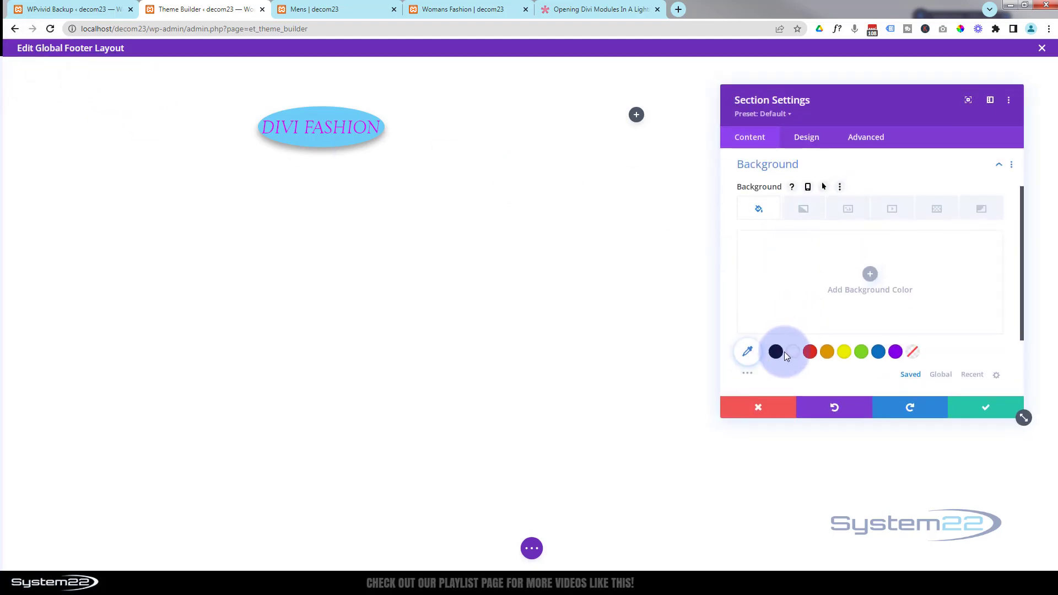
{"action": "left_click", "coordinate": [750, 378]}
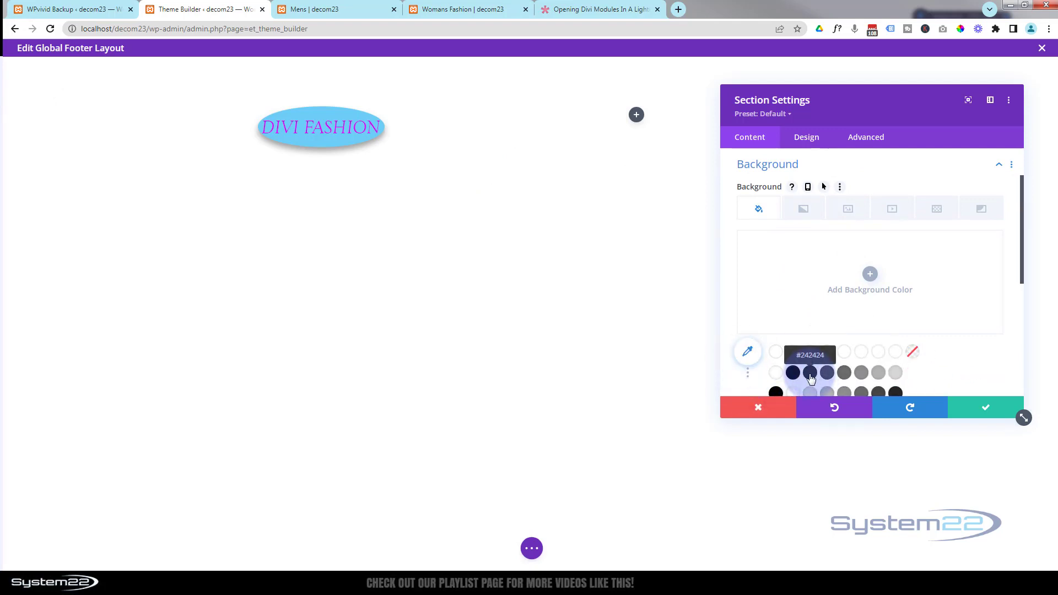
{"action": "left_click", "coordinate": [810, 374]}
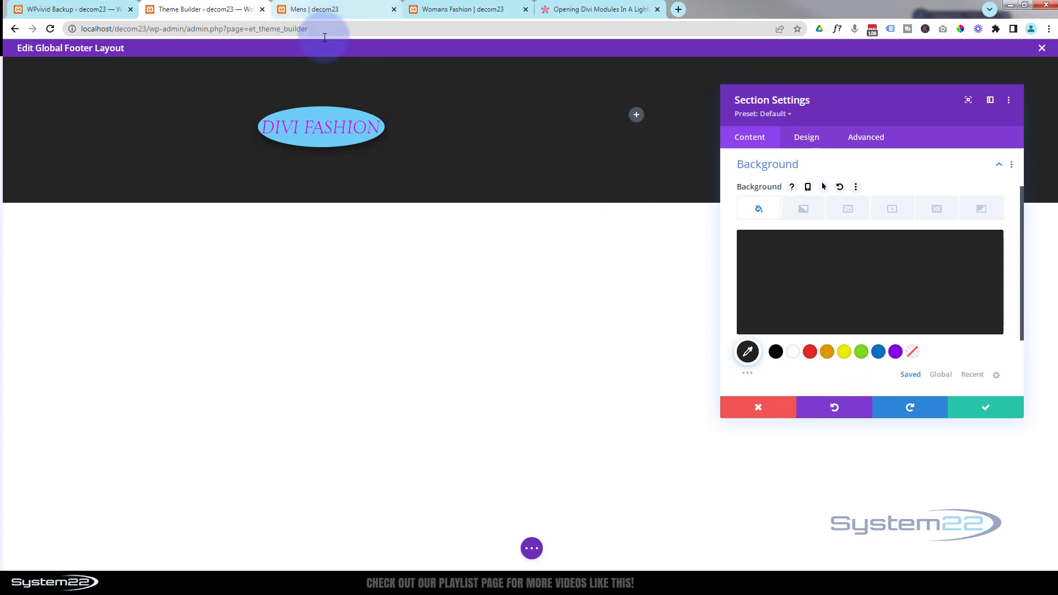
- Set the logo section's top and bottom padding to 0px and save the section settings
{"action": "left_click", "coordinate": [806, 150]}
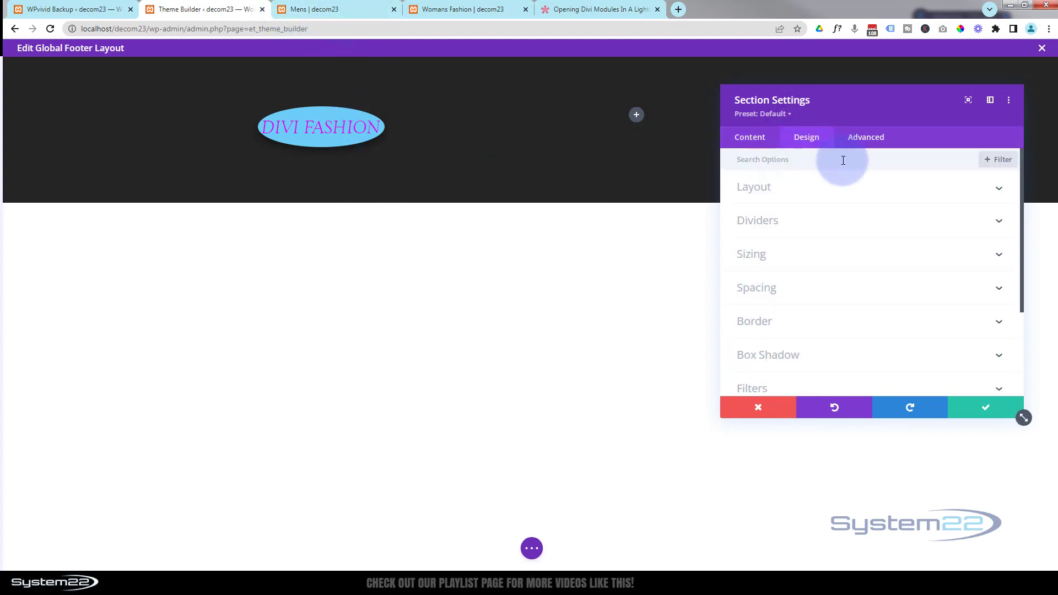
{"action": "left_click", "coordinate": [821, 288]}
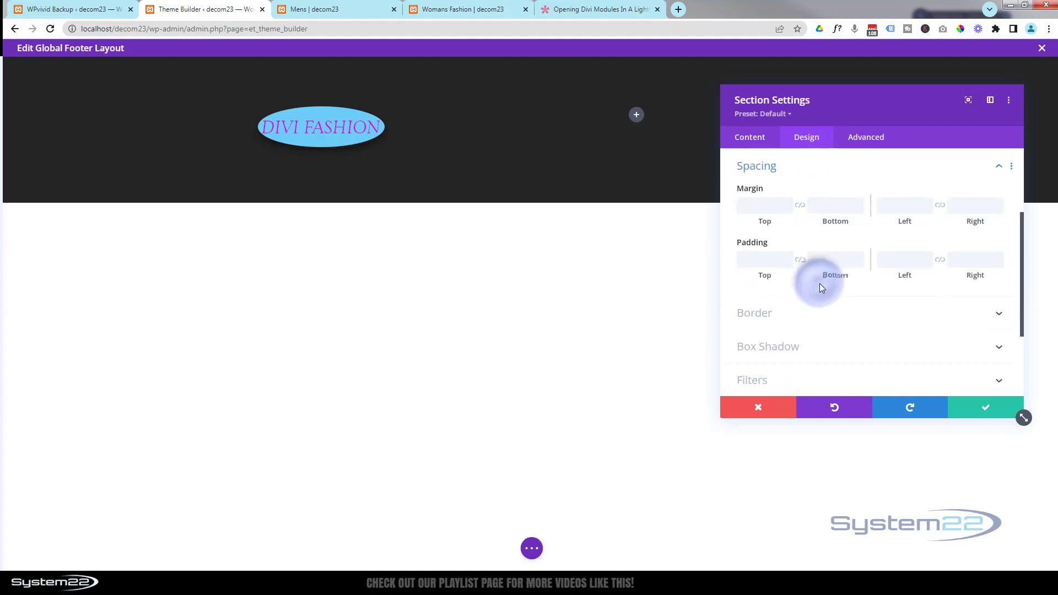
{"action": "left_click", "coordinate": [763, 266]}
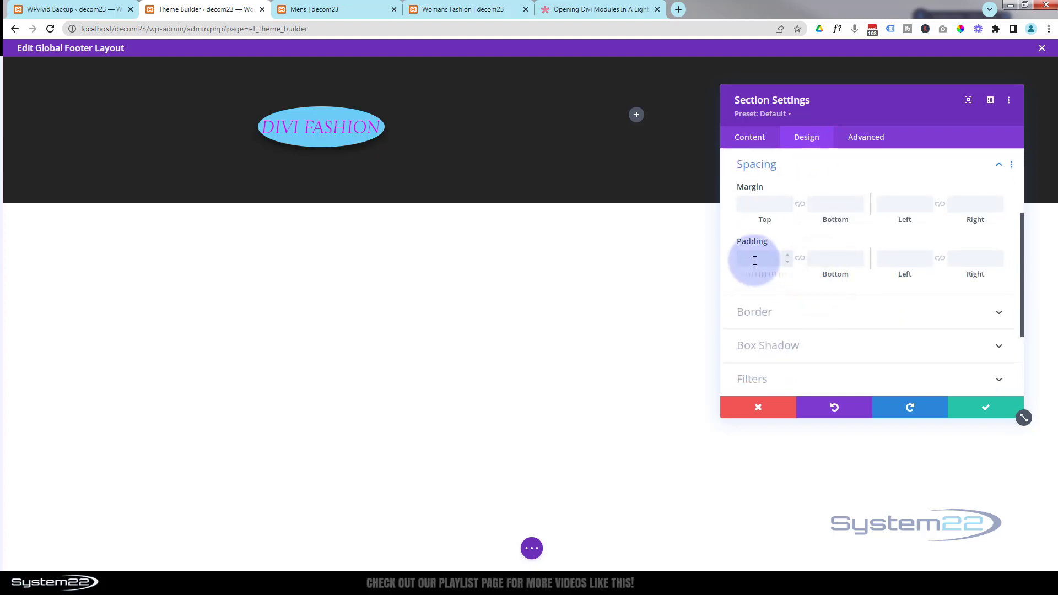
{"action": "left_click", "coordinate": [800, 259]}
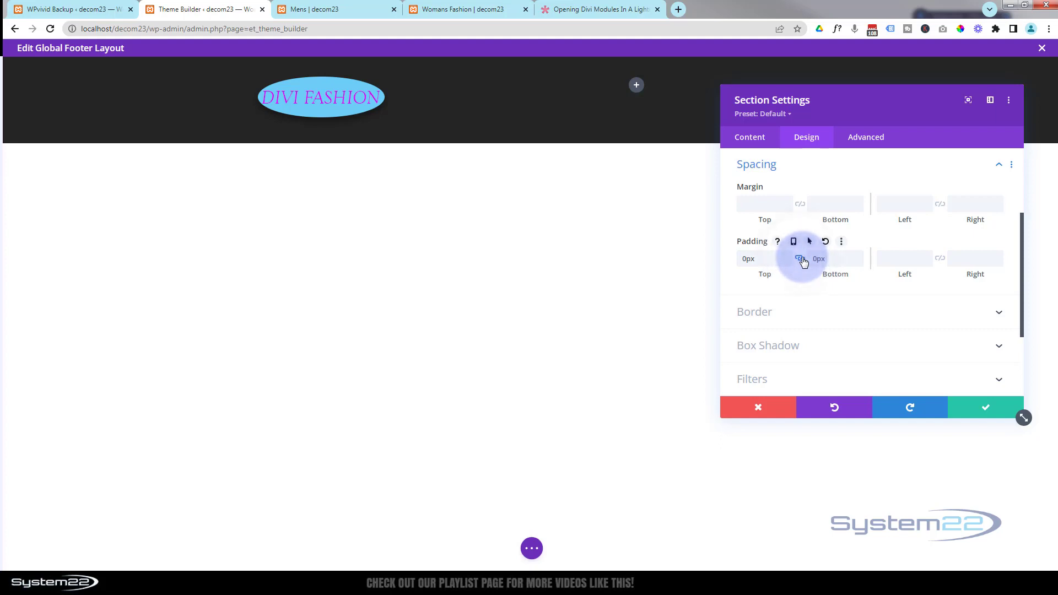
{"action": "left_click", "coordinate": [978, 412]}
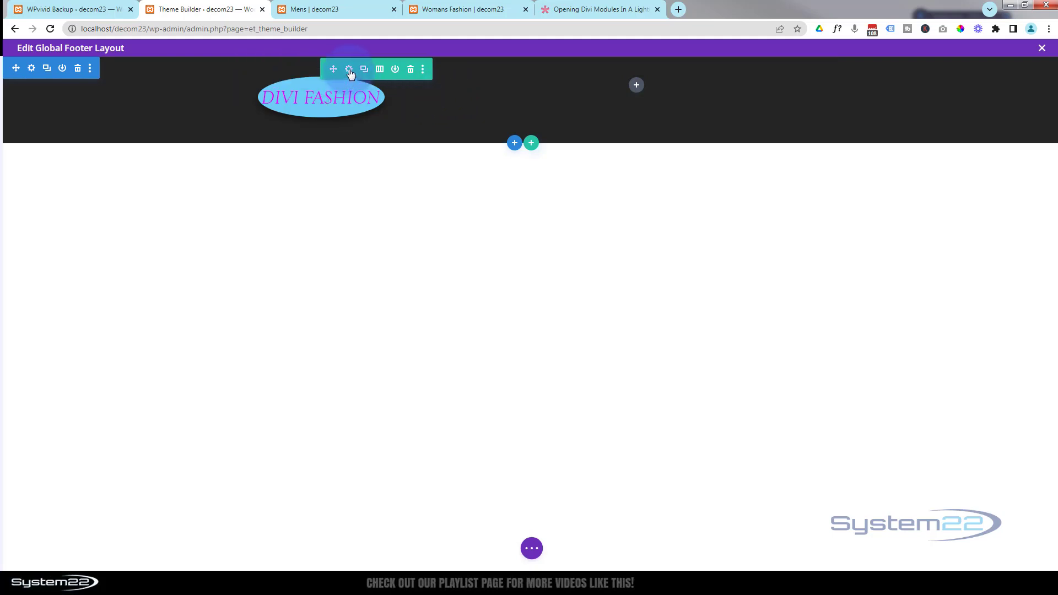
- Set the logo row's top and bottom padding to 10px and save the row settings
{"action": "left_click", "coordinate": [350, 70]}
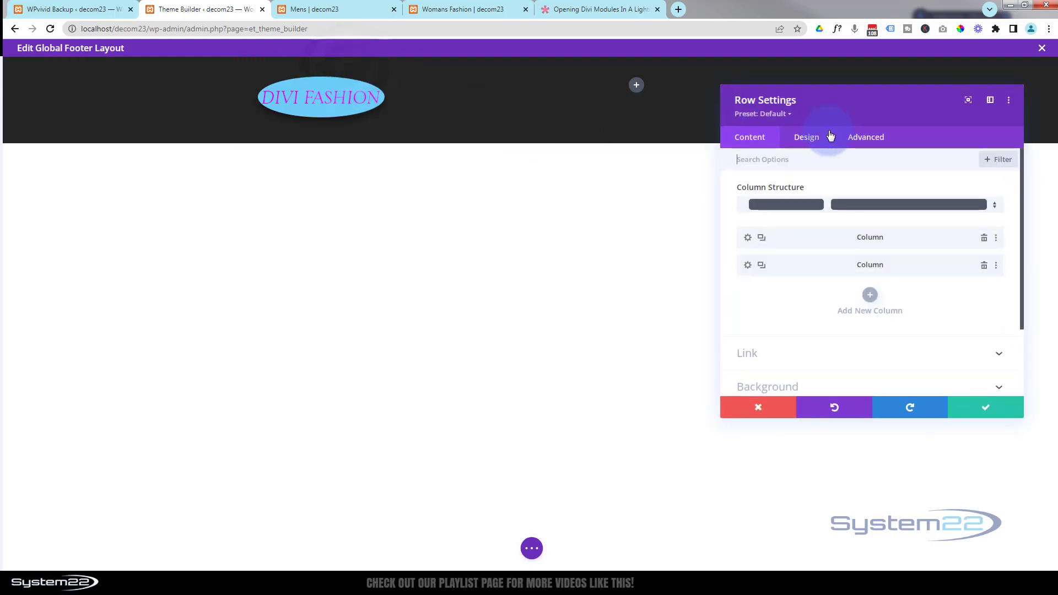
{"action": "left_click", "coordinate": [805, 139]}
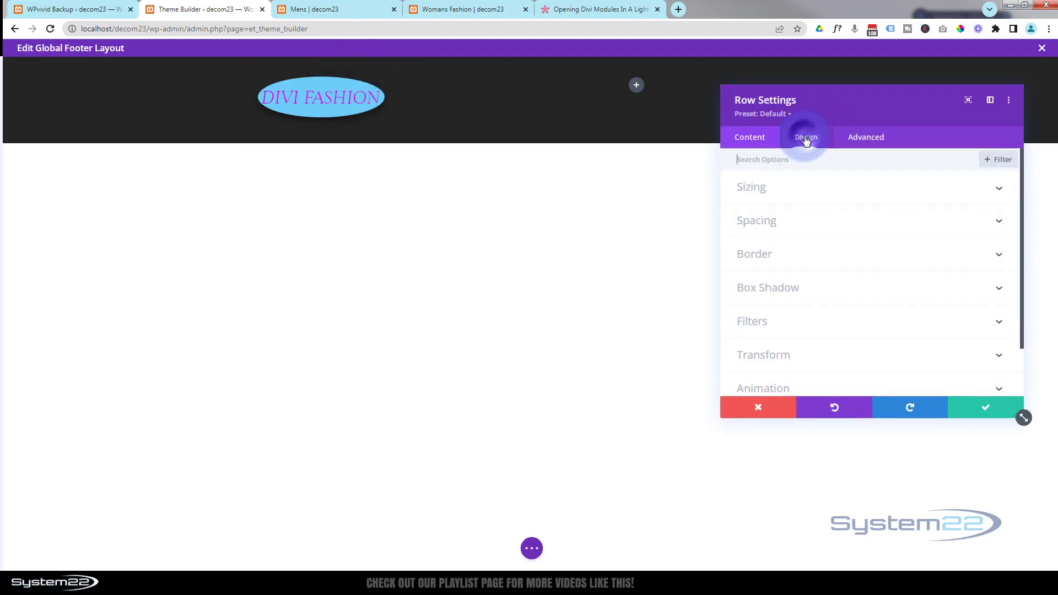
{"action": "left_click", "coordinate": [818, 226]}
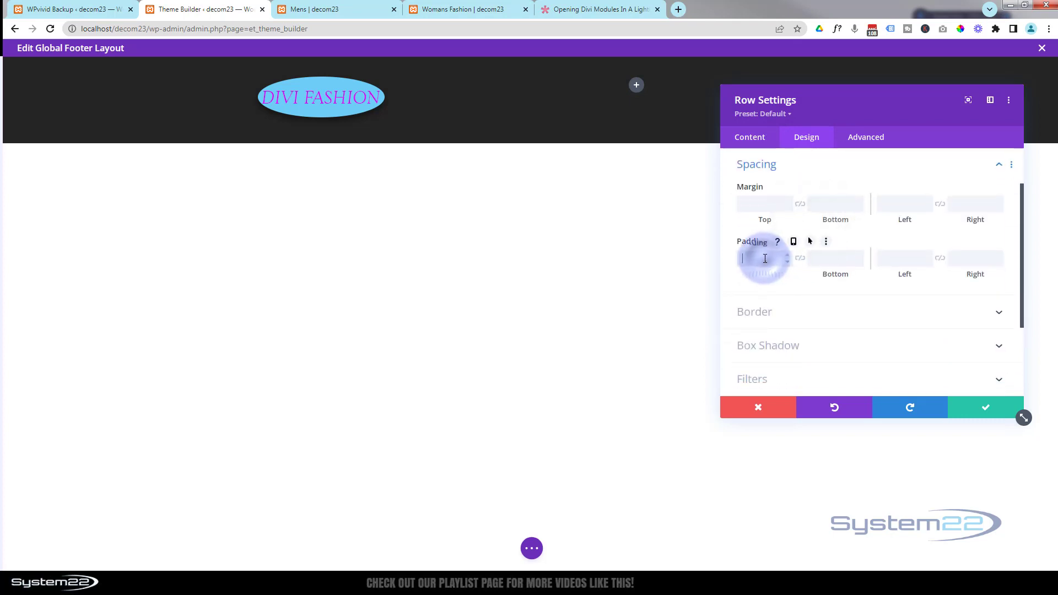
{"action": "type", "text": "10px"}
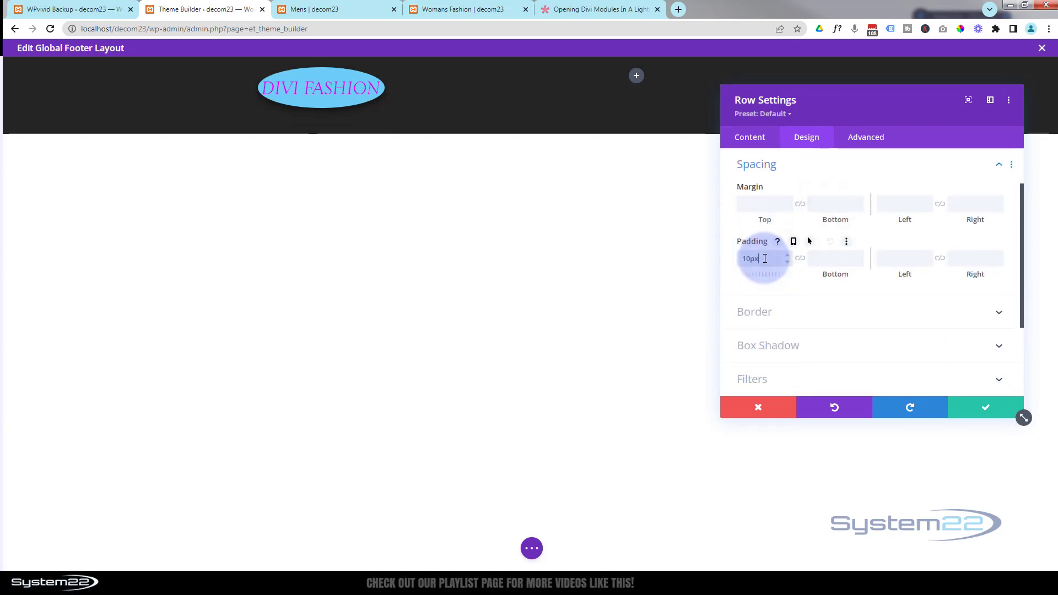
{"action": "left_click", "coordinate": [799, 258]}
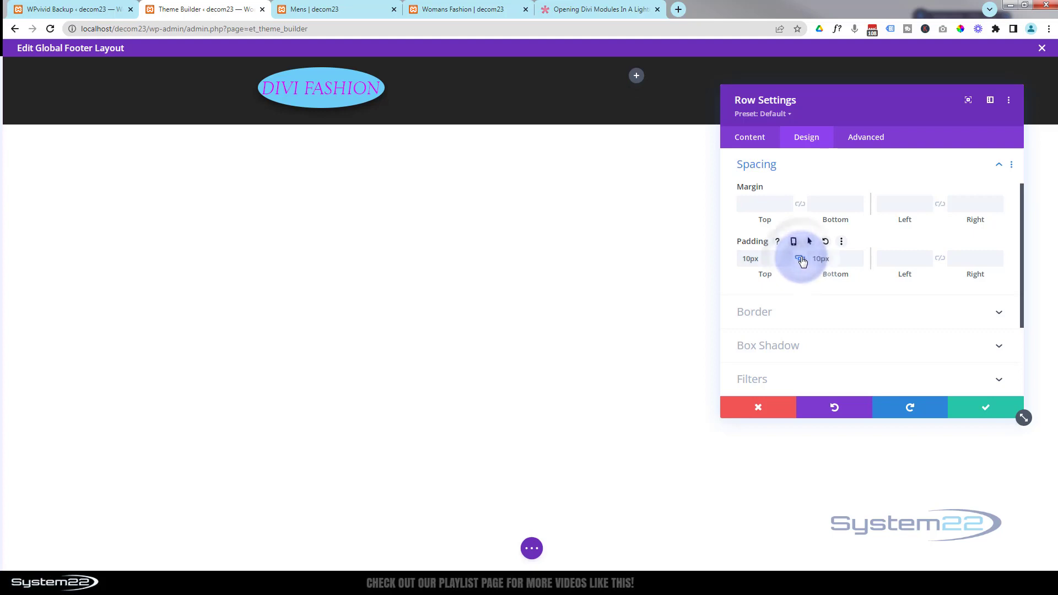
{"action": "left_click", "coordinate": [981, 414]}
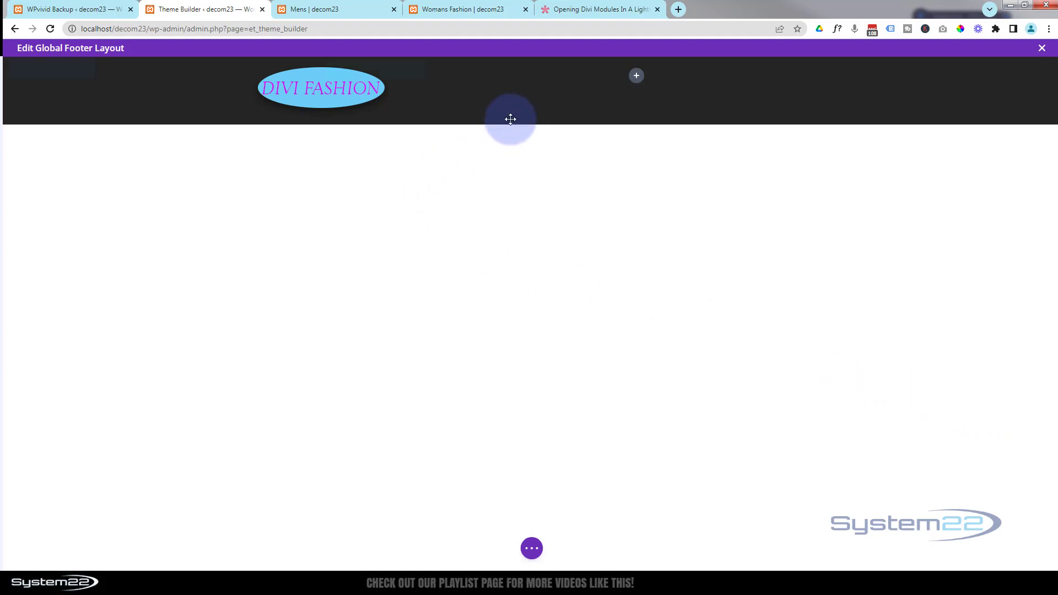
- Insert the saved Cart Section from the library below the logo section
{"action": "mouse_move", "coordinate": [515, 121]}
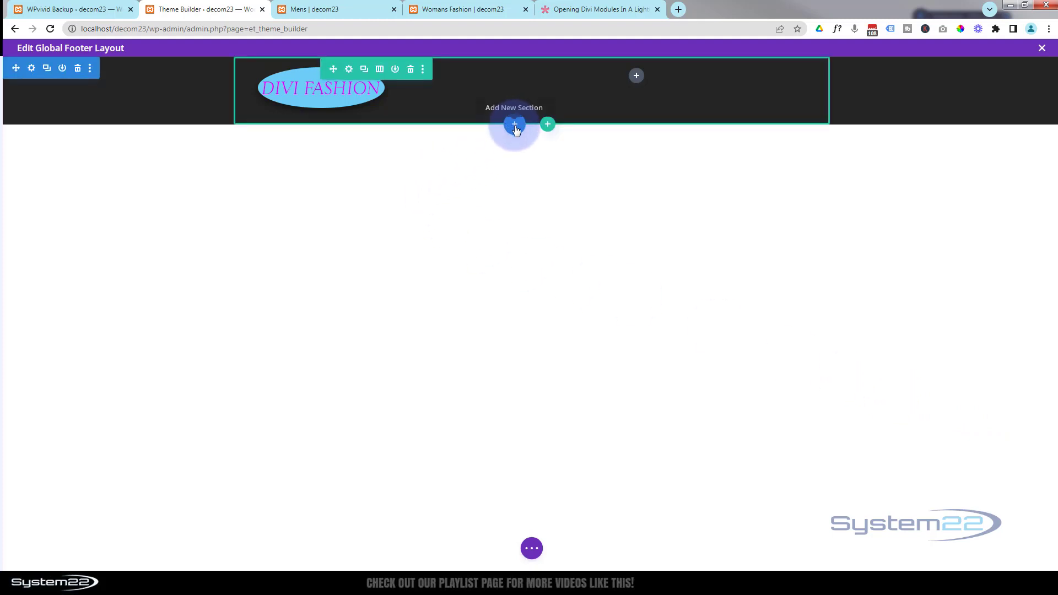
{"action": "left_click", "coordinate": [515, 126]}
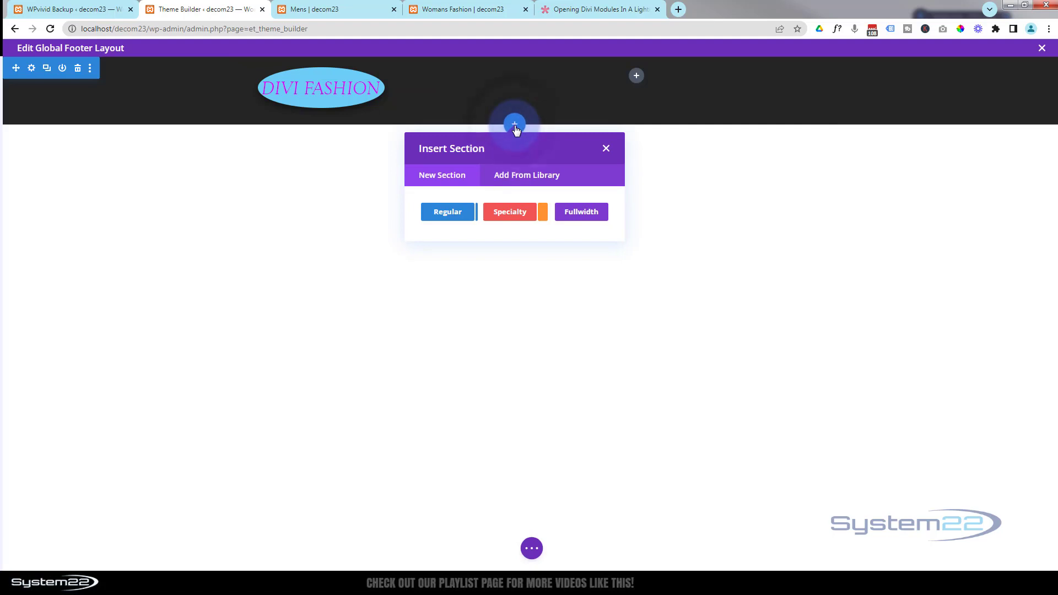
{"action": "left_click", "coordinate": [537, 176]}
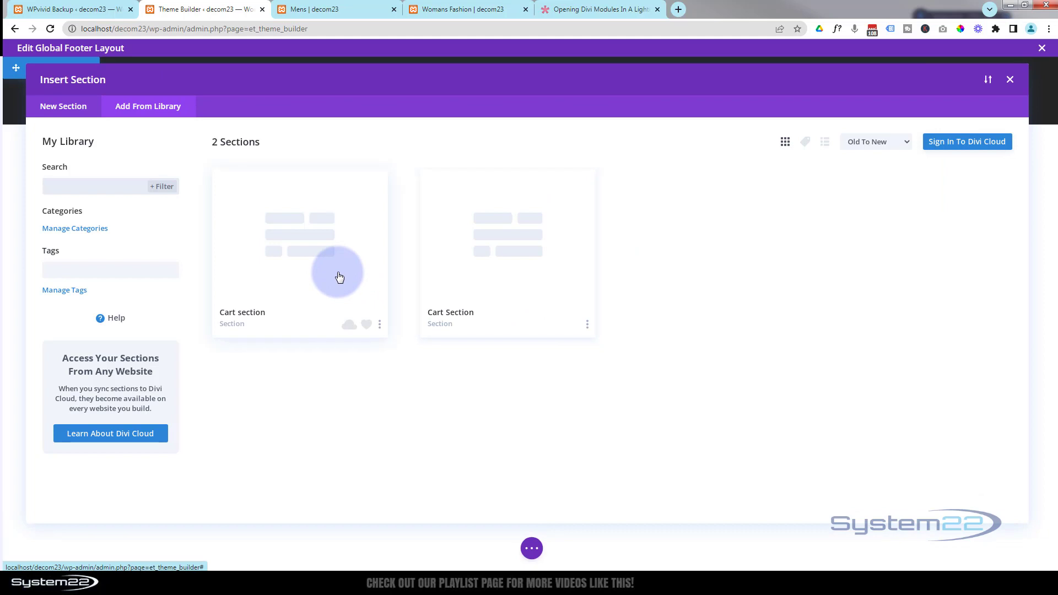
{"action": "left_click", "coordinate": [340, 277]}
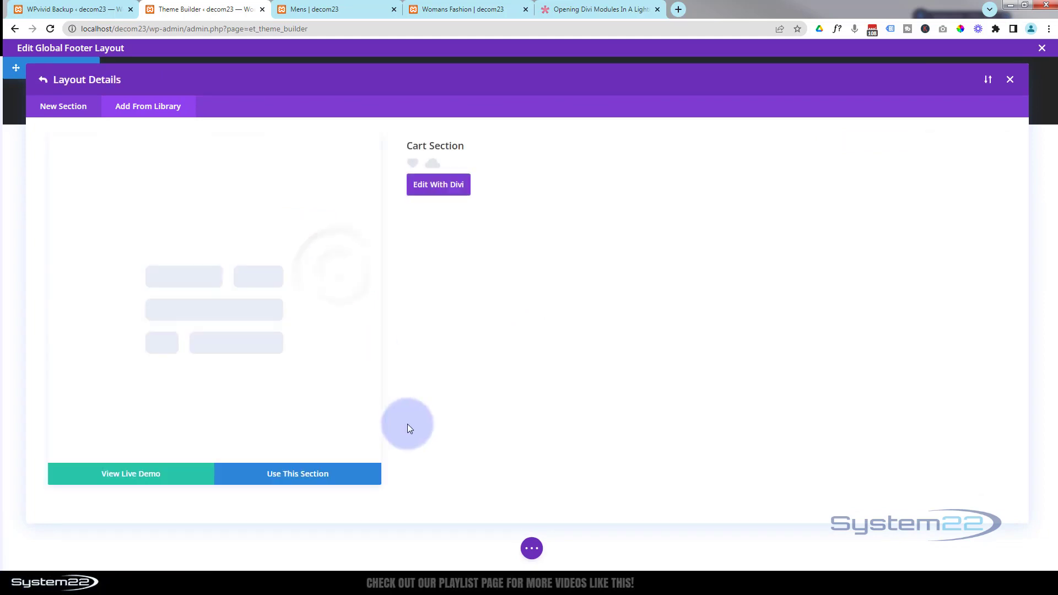
{"action": "left_click", "coordinate": [302, 478]}
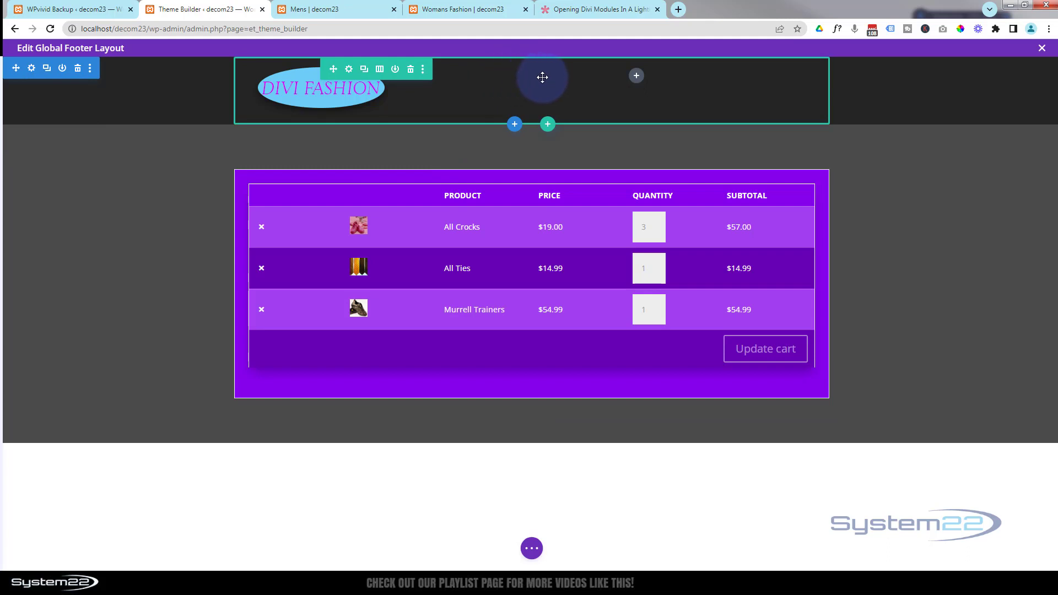
- Insert the saved Floating Cart row from the library beneath the logo row
{"action": "left_click", "coordinate": [547, 126]}
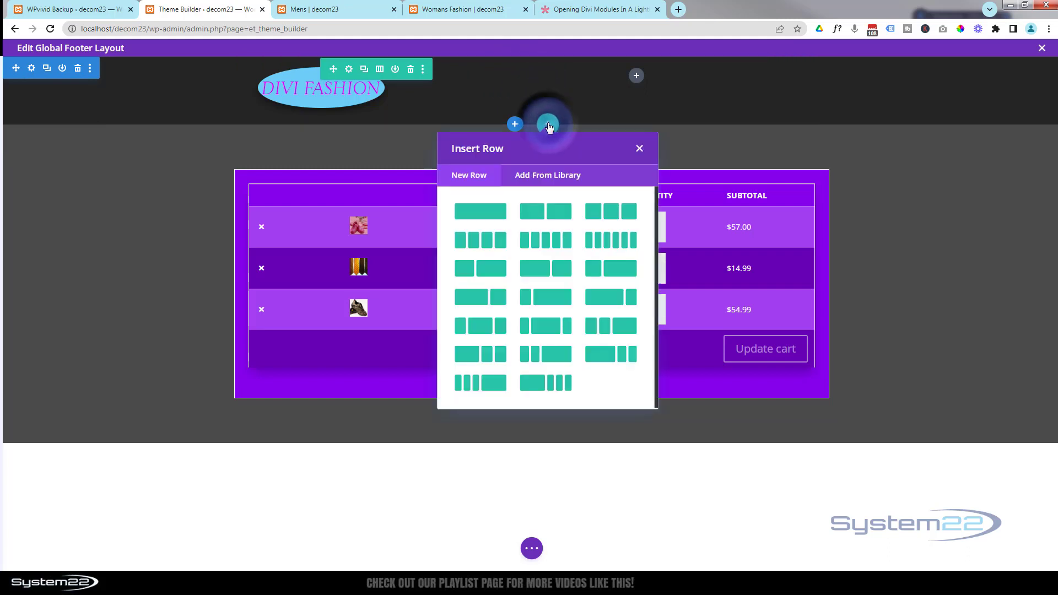
{"action": "left_click", "coordinate": [542, 176]}
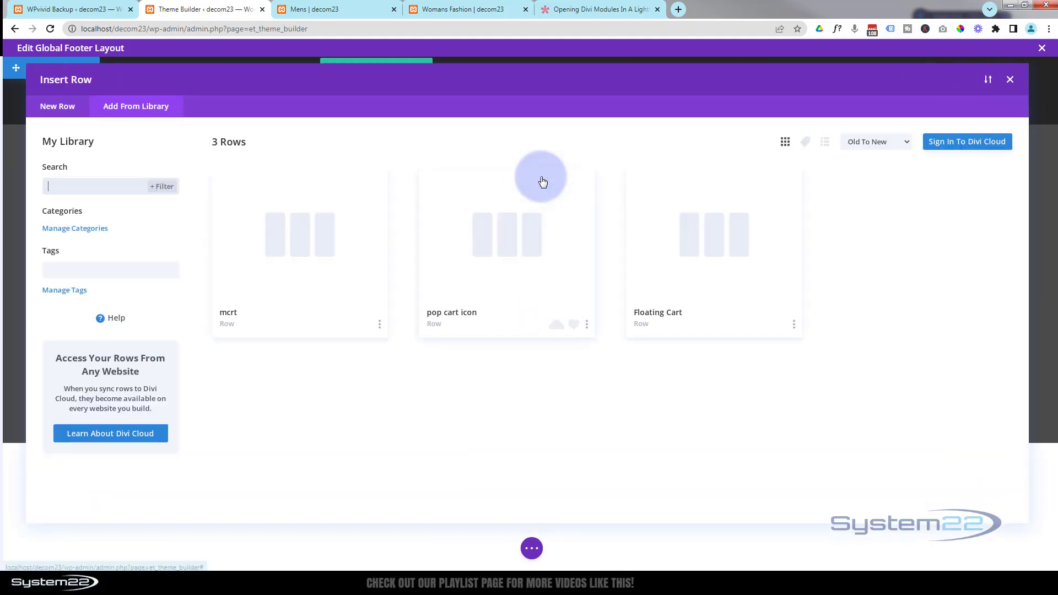
{"action": "left_click", "coordinate": [694, 256]}
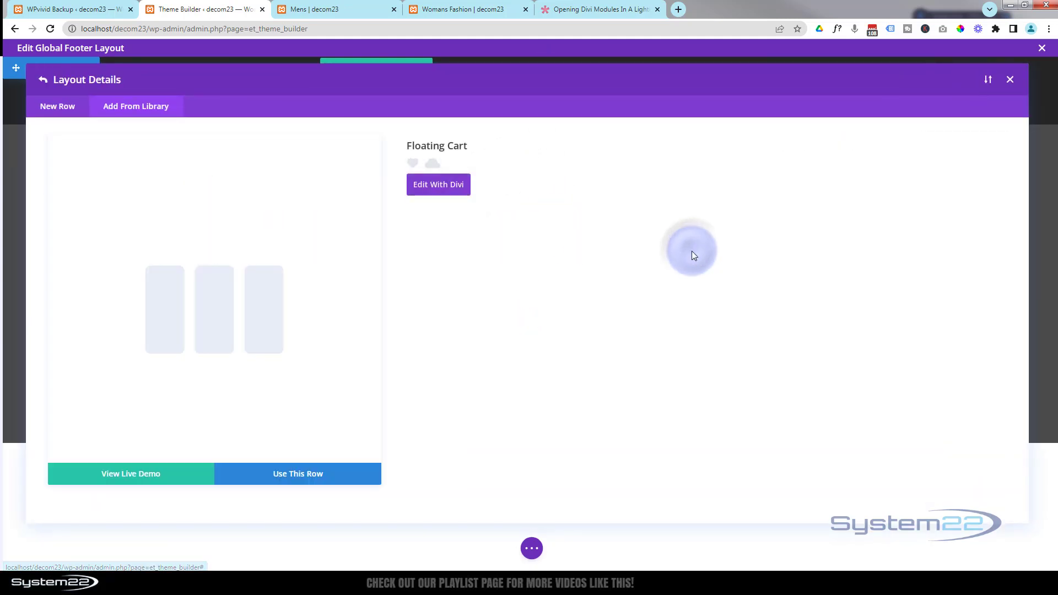
{"action": "left_click", "coordinate": [355, 475]}
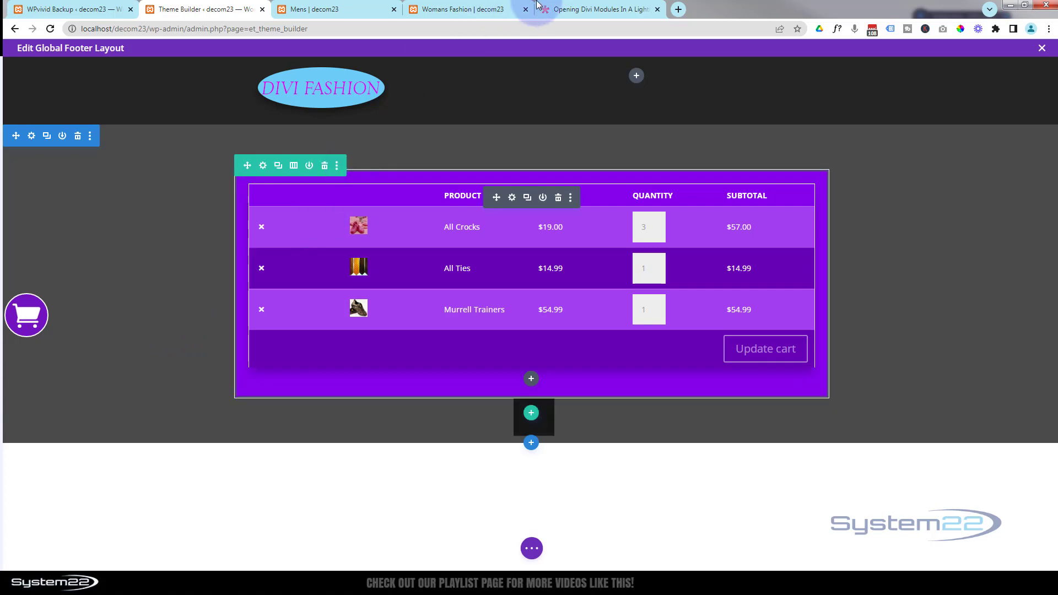
- Copy the button class et-lb-btn-1 from the Elegant Themes article on opening Divi modules in a lightbox
{"action": "left_click", "coordinate": [589, 10]}
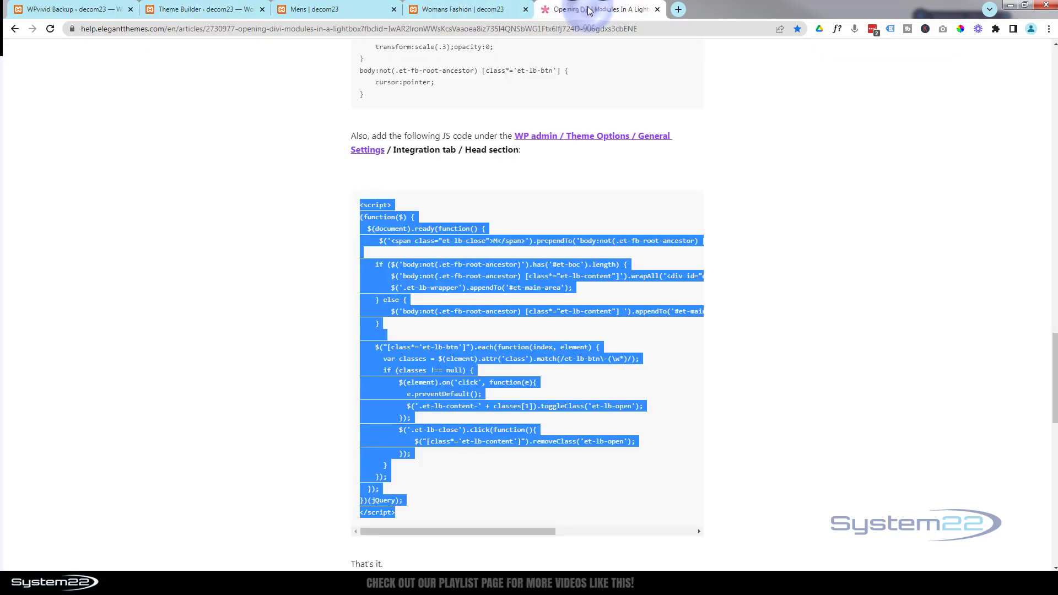
{"action": "scroll", "coordinate": [552, 276], "scroll_direction": "up", "scroll_amount": 15}
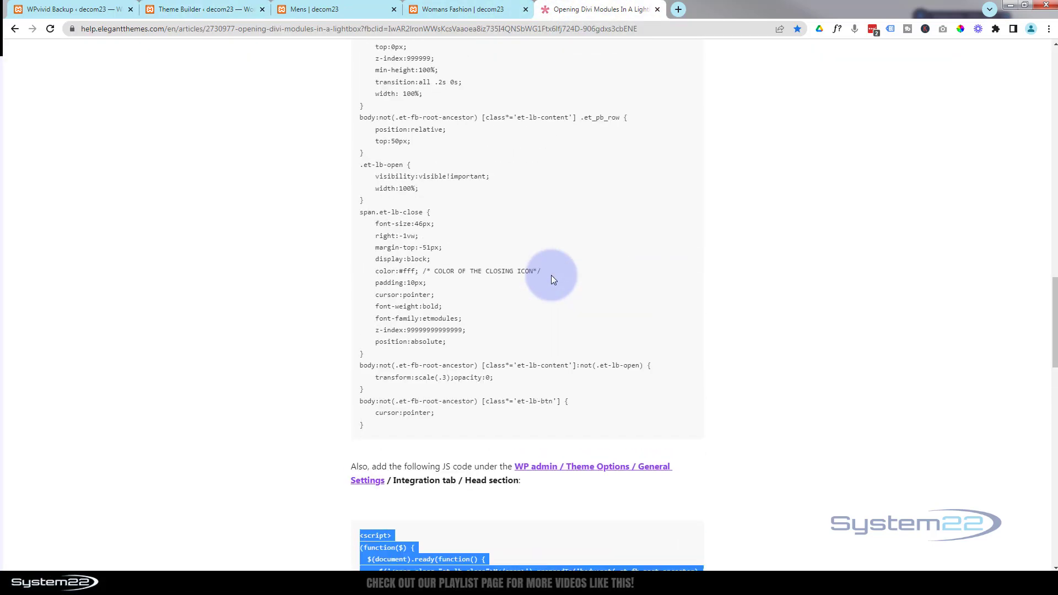
{"action": "scroll", "coordinate": [552, 276], "scroll_direction": "up", "scroll_amount": 3}
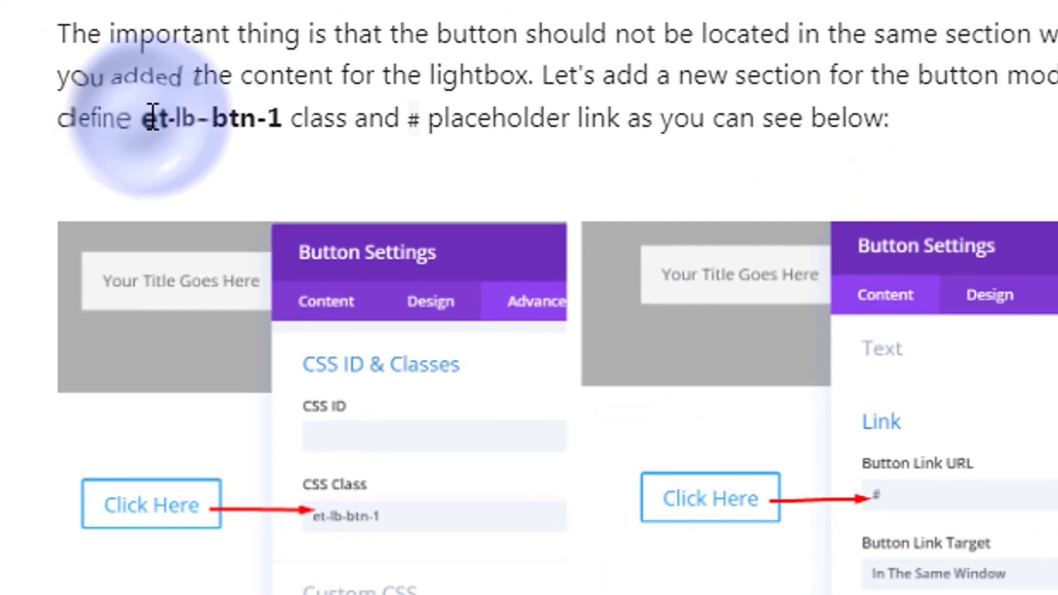
{"action": "left_click_drag", "start_coordinate": [364, 219], "coordinate": [383, 214]}
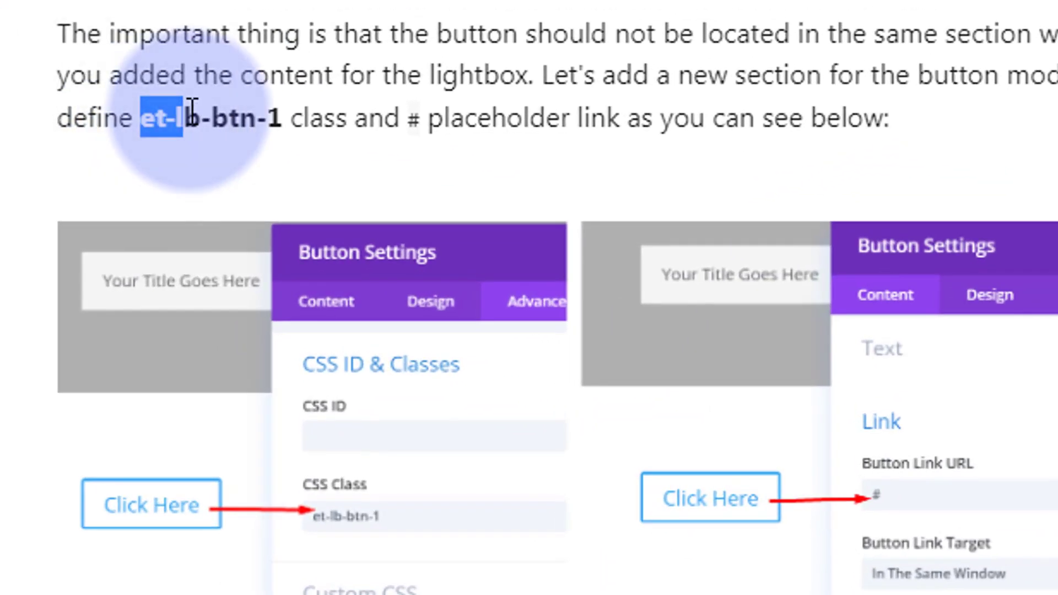
{"action": "left_click_drag", "start_coordinate": [191, 106], "coordinate": [284, 110]}
{"action": "key", "text": "ctrl+c"}
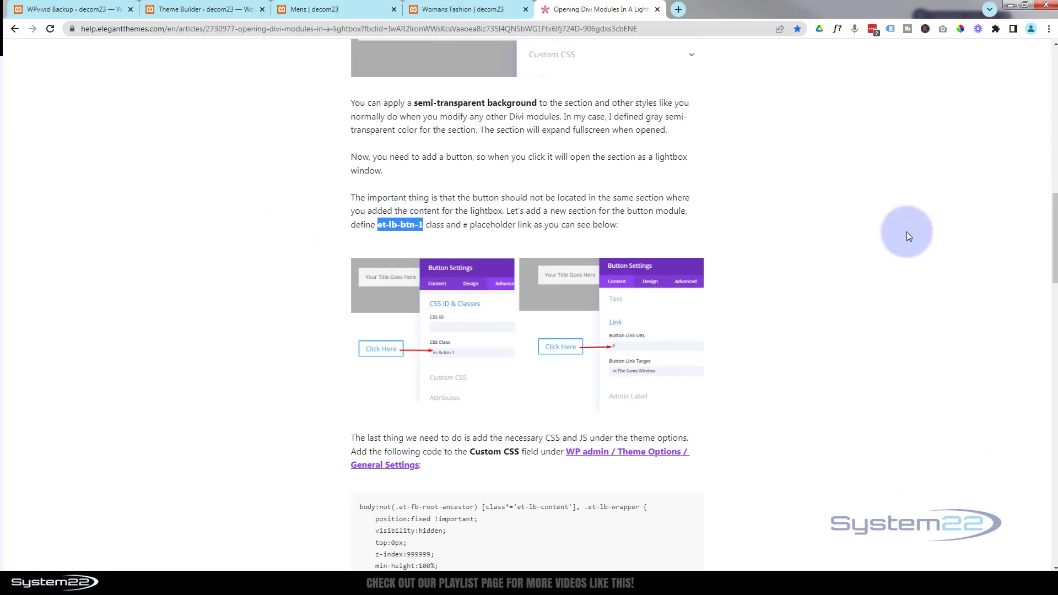
{"action": "left_click_drag", "start_coordinate": [1054, 261], "coordinate": [403, 272]}
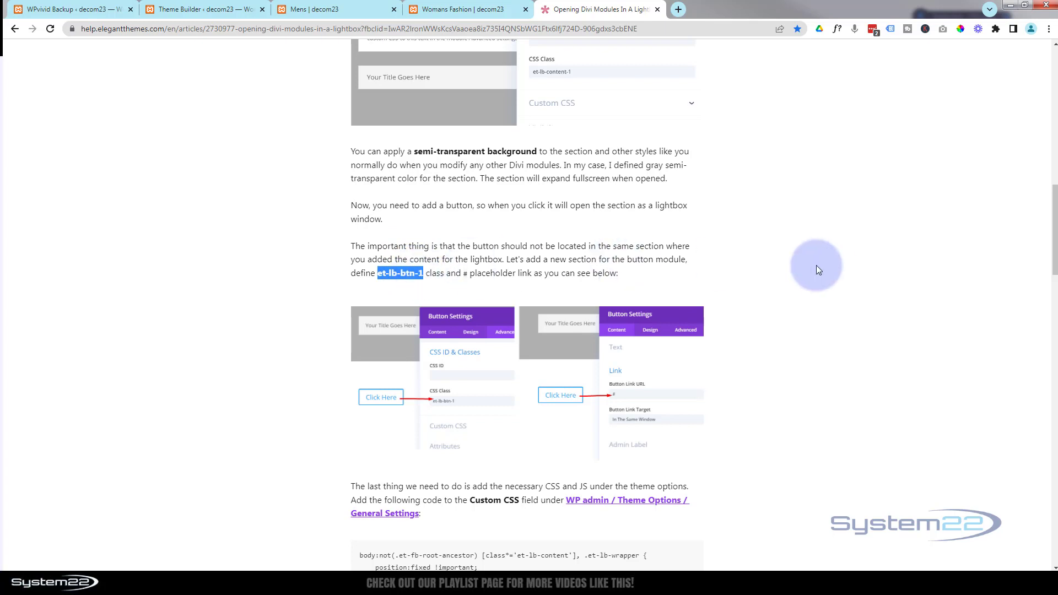
- Assign the CSS class et-lb-btn-1 to the floating cart row in the global footer and save the row settings
{"action": "left_click", "coordinate": [192, 6]}
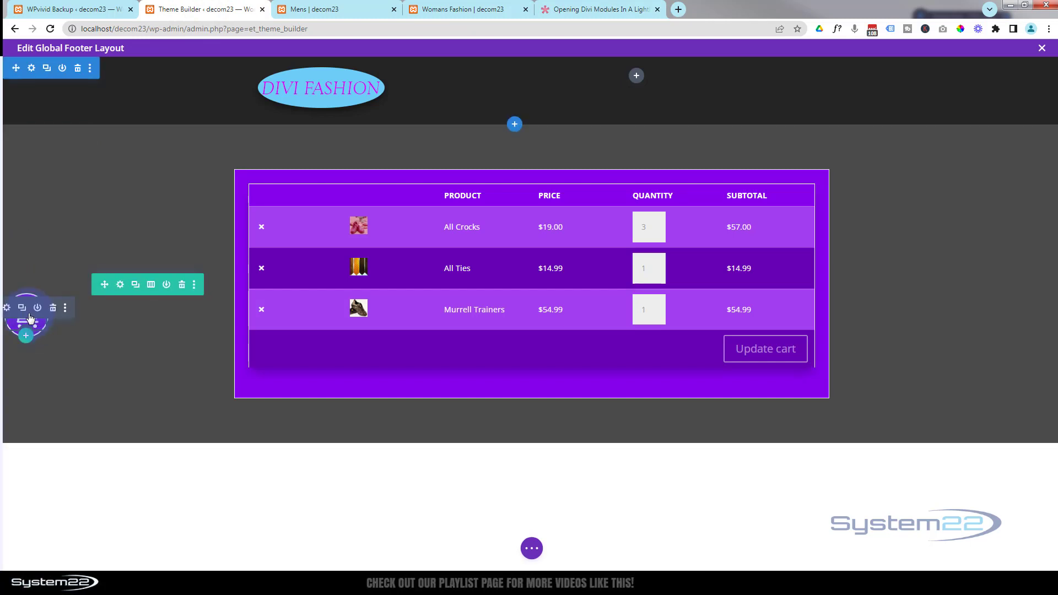
{"action": "left_click", "coordinate": [121, 285]}
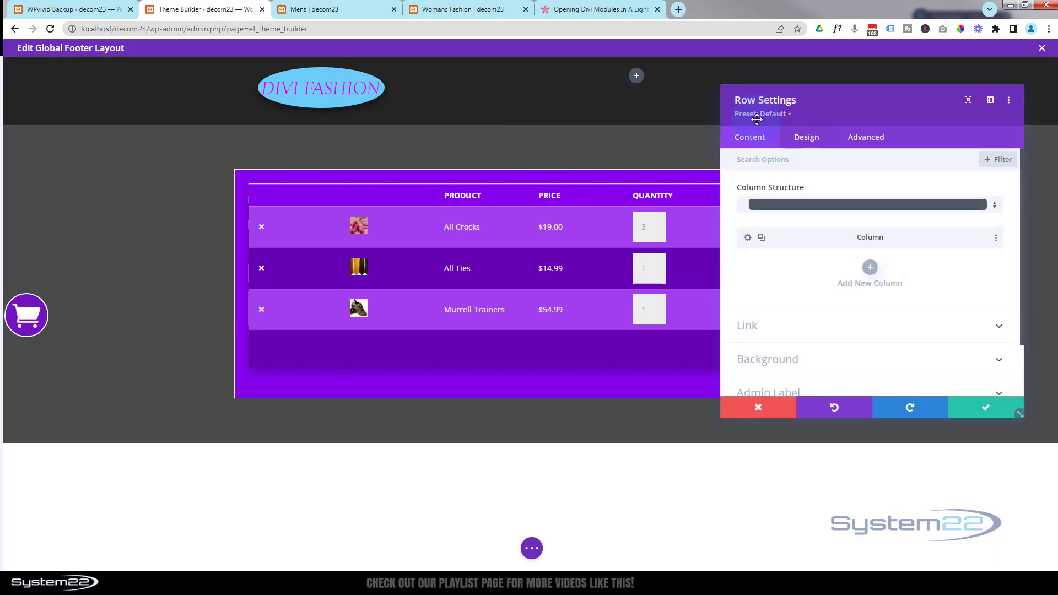
{"action": "left_click", "coordinate": [866, 141]}
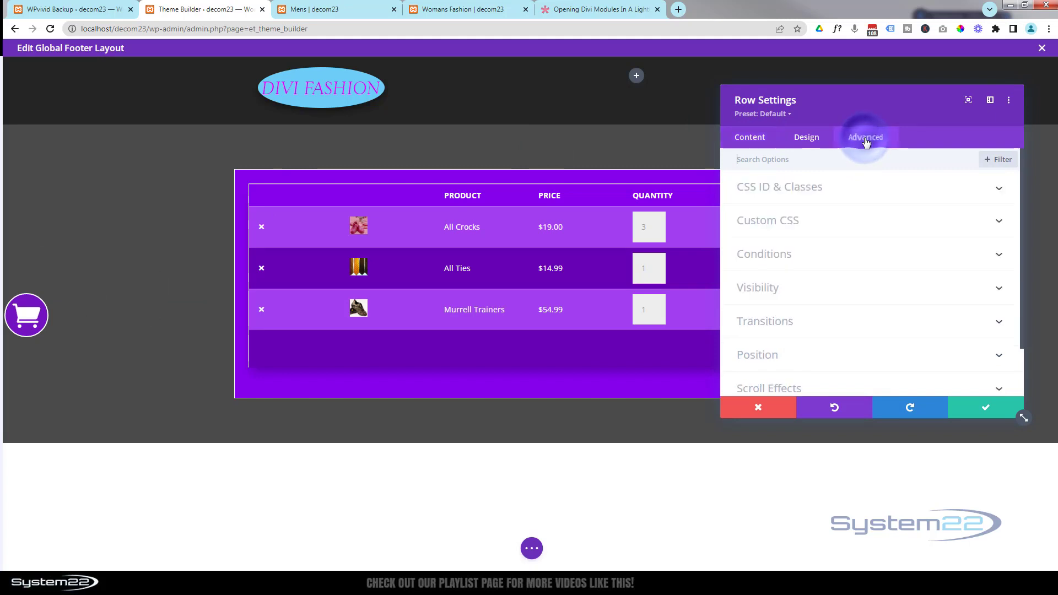
{"action": "left_click", "coordinate": [860, 188]}
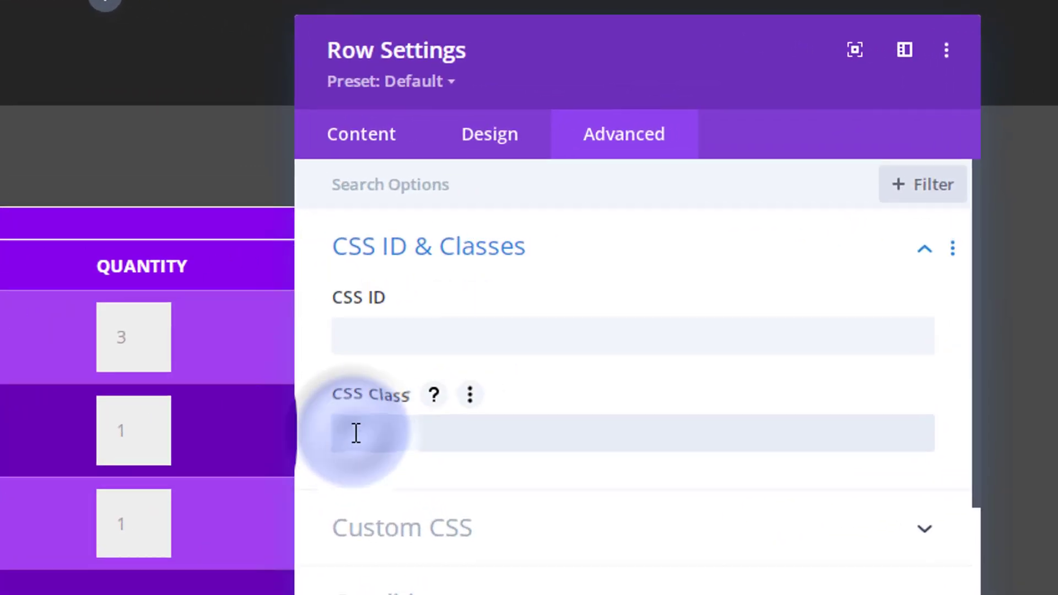
{"action": "left_click", "coordinate": [356, 433]}
{"action": "key", "text": "ctrl+v"}
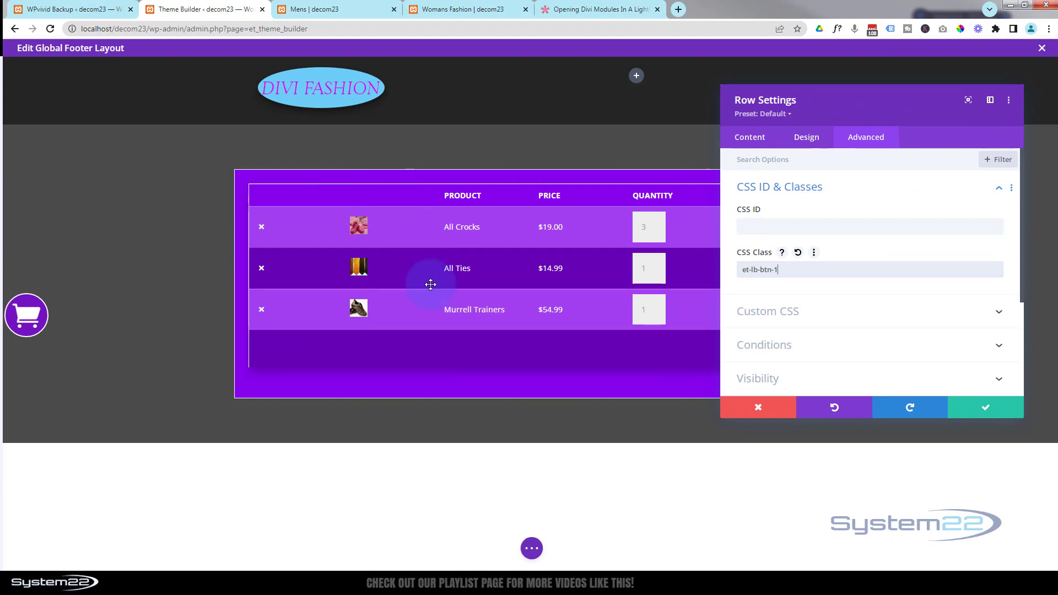
{"action": "left_click", "coordinate": [985, 411]}
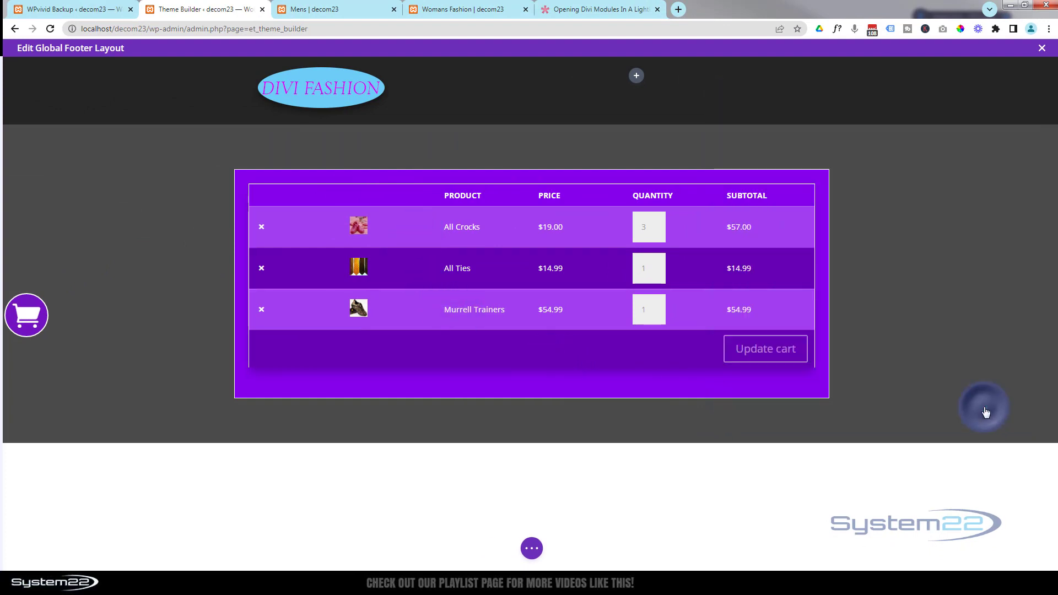
- Copy the section class et-lb-content-1 from the Elegant Themes article on opening Divi modules in a lightbox
{"action": "left_click", "coordinate": [603, 12]}
{"action": "scroll", "coordinate": [603, 237], "scroll_direction": "up", "scroll_amount": 5}
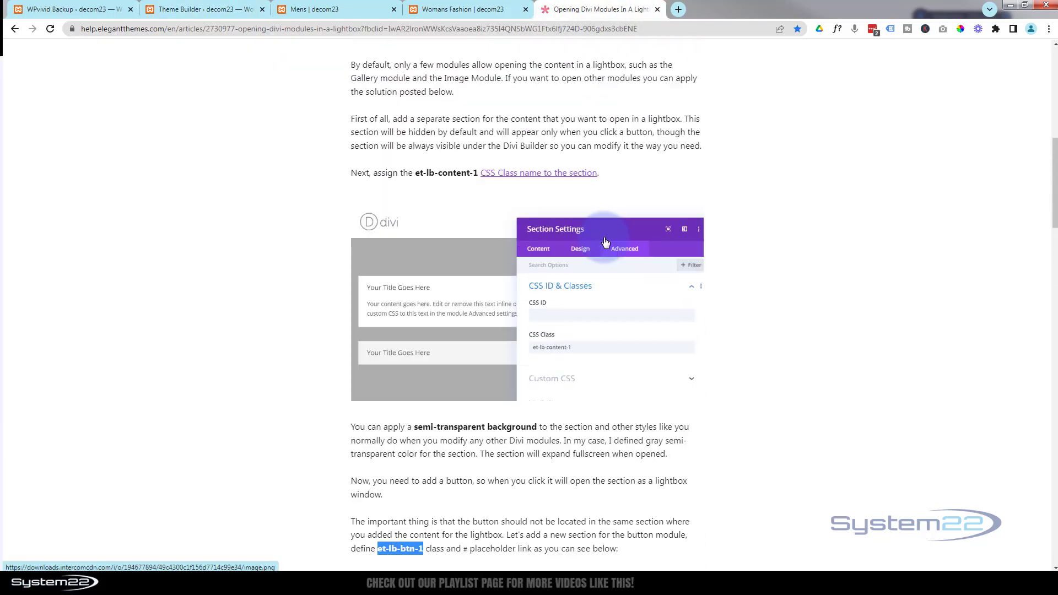
{"action": "scroll", "coordinate": [605, 242], "scroll_direction": "up", "scroll_amount": 3}
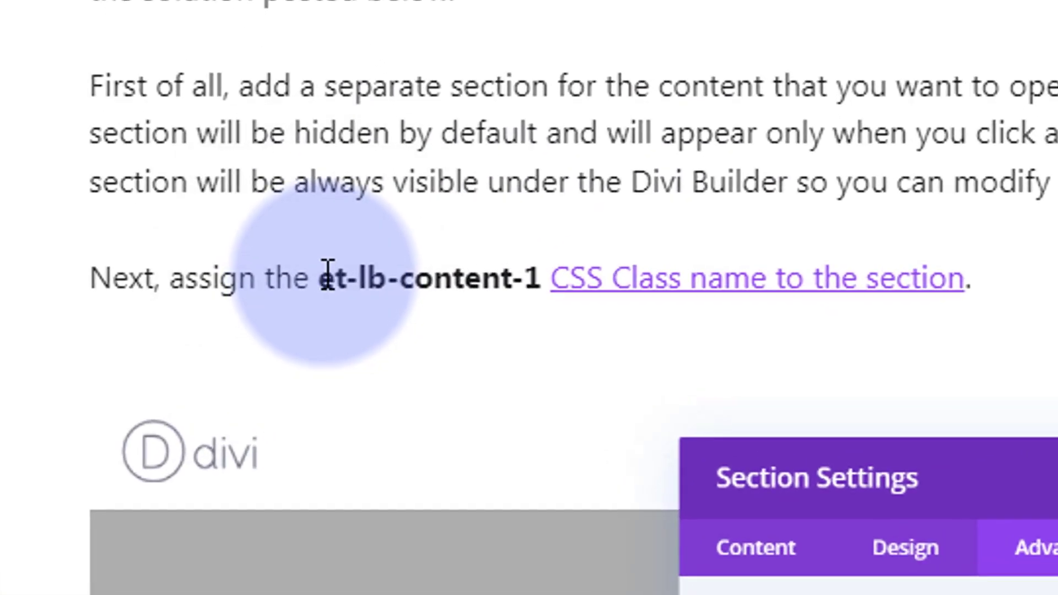
{"action": "left_click_drag", "start_coordinate": [417, 337], "coordinate": [423, 336]}
{"action": "left_click_drag", "start_coordinate": [347, 273], "coordinate": [541, 279]}
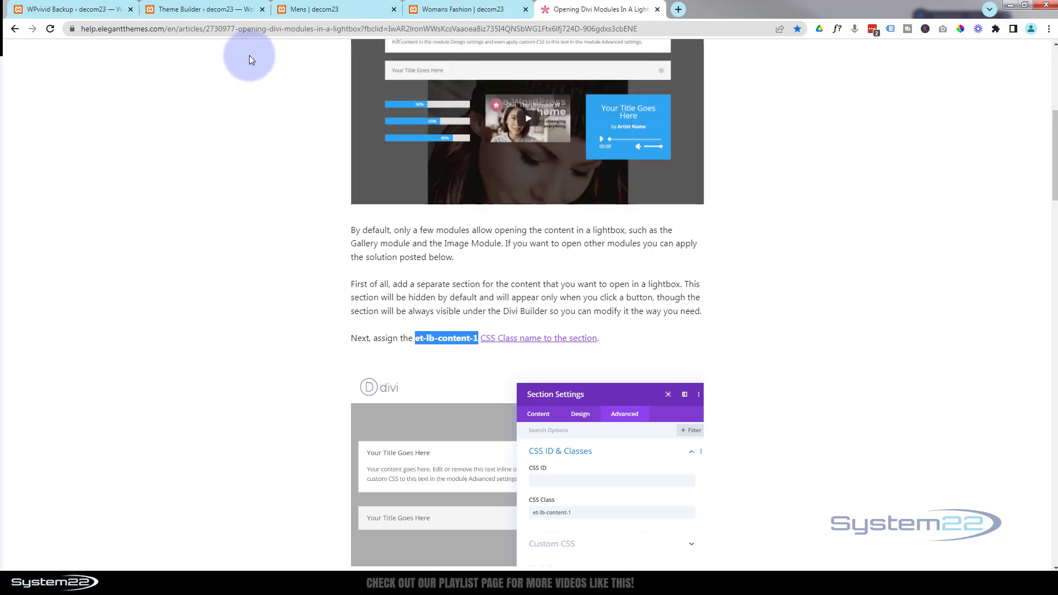
- Assign the CSS class et-lb-content-1 to the cart section in the global footer and save the section settings
{"action": "left_click", "coordinate": [202, 10]}
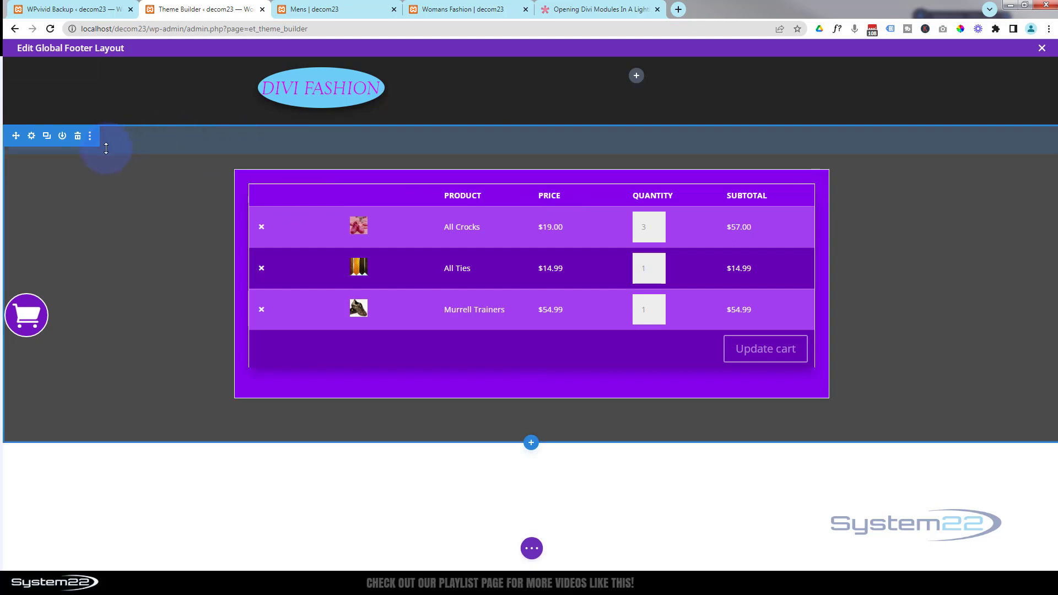
{"action": "left_click", "coordinate": [31, 137]}
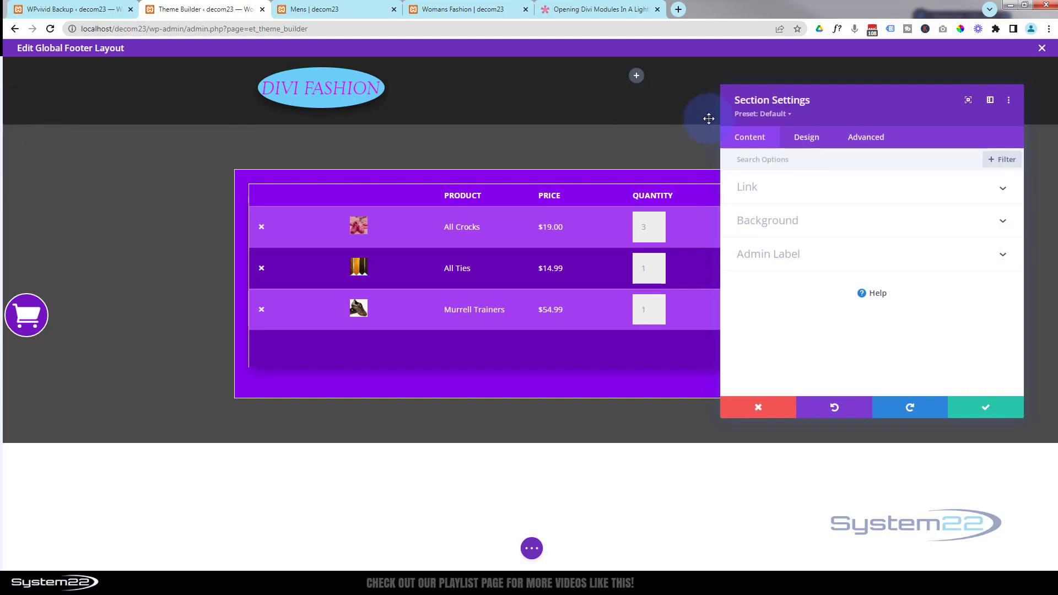
{"action": "left_click", "coordinate": [866, 138]}
{"action": "left_click", "coordinate": [853, 186]}
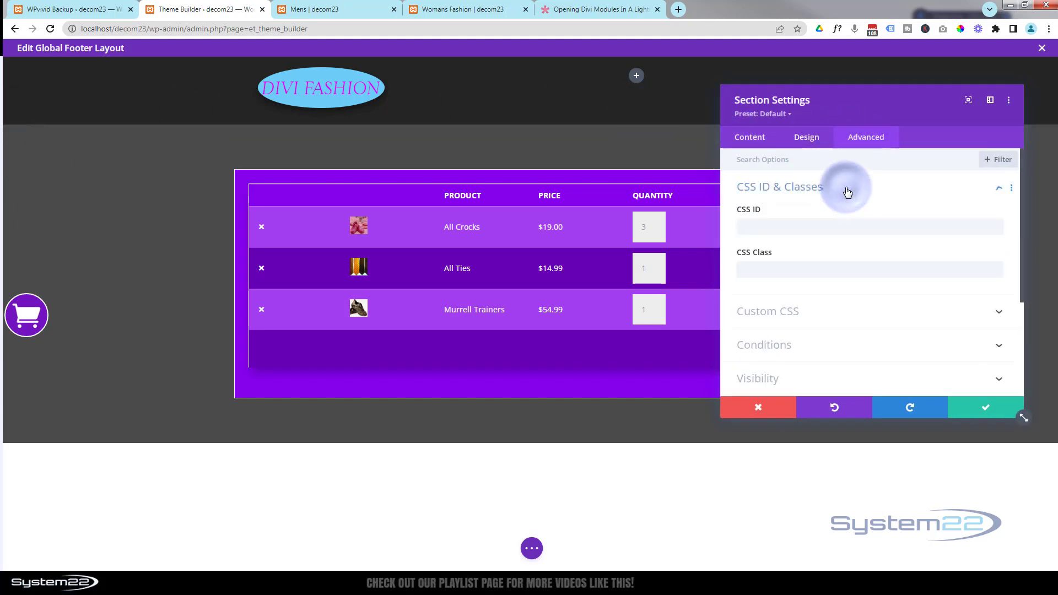
{"action": "left_click", "coordinate": [751, 271]}
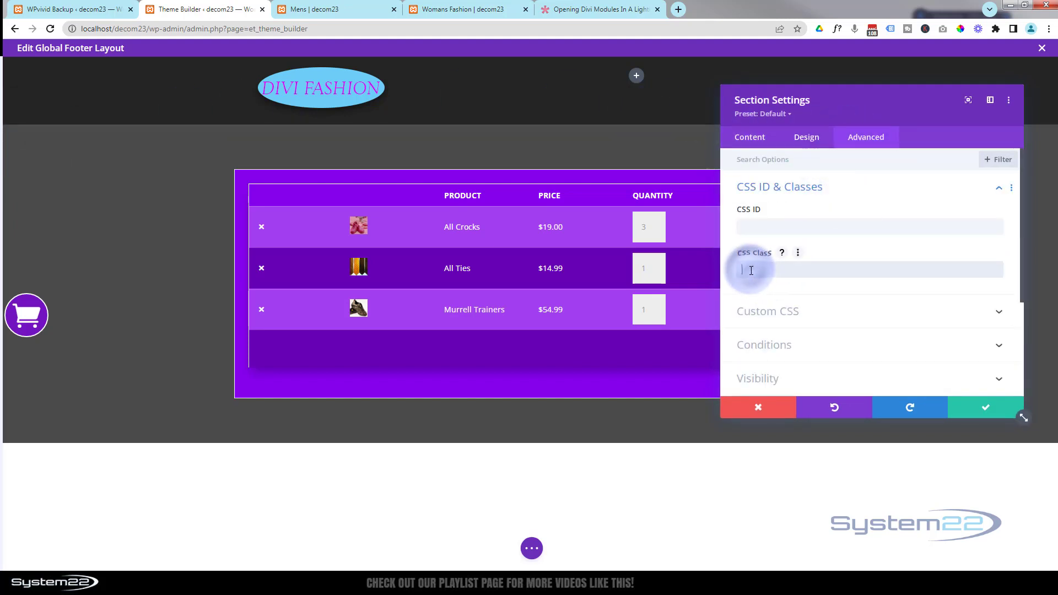
{"action": "type", "text": "et-lb-content-1"}
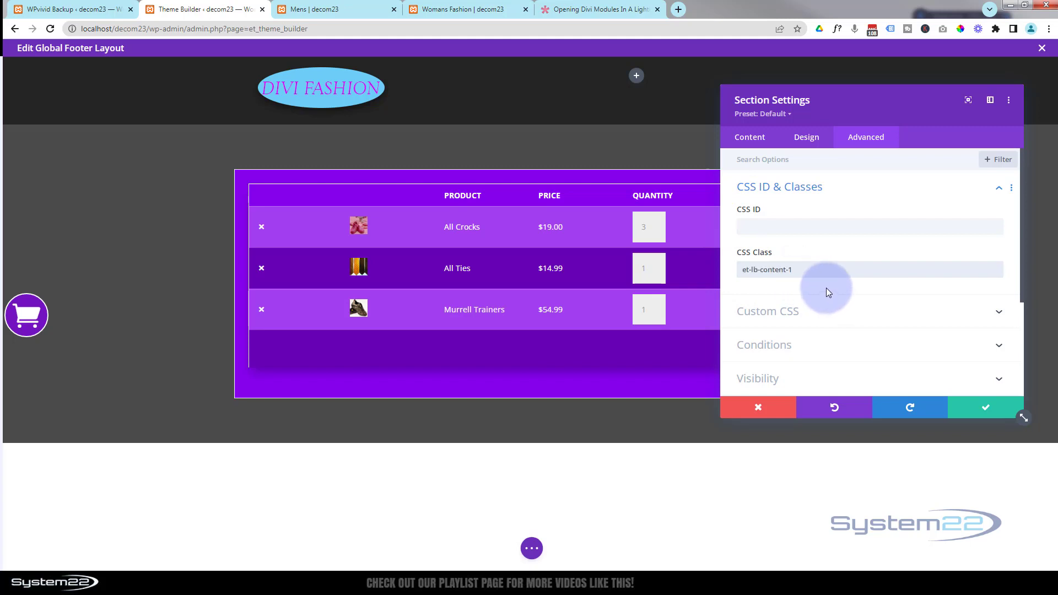
{"action": "left_click", "coordinate": [985, 416]}
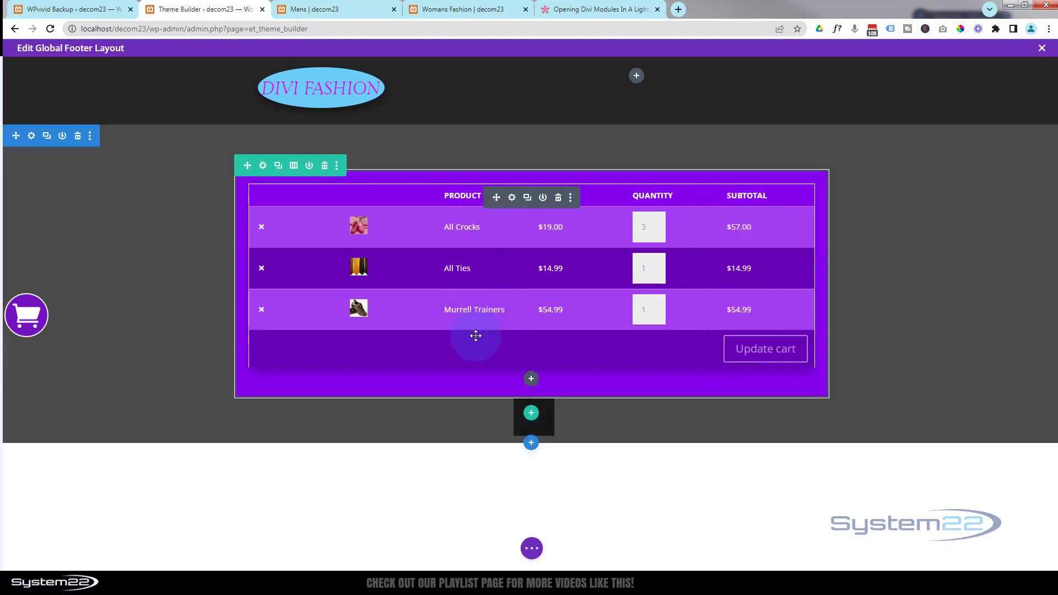
- Save the global footer layout, close its editor and save the Theme Builder changes
{"action": "left_click", "coordinate": [532, 545]}
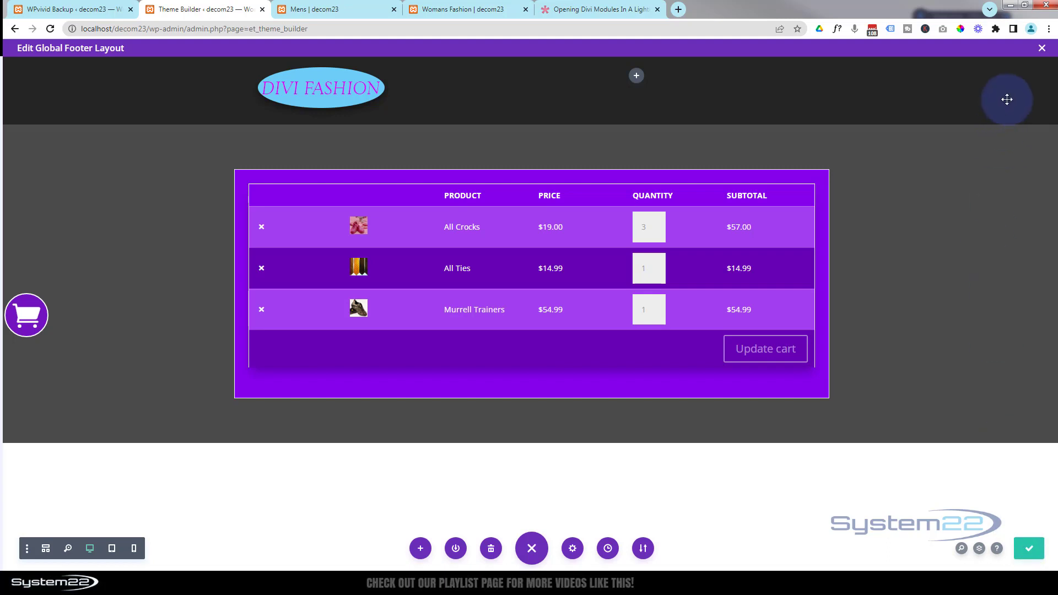
{"action": "left_click", "coordinate": [1043, 49]}
{"action": "left_click", "coordinate": [125, 87]}
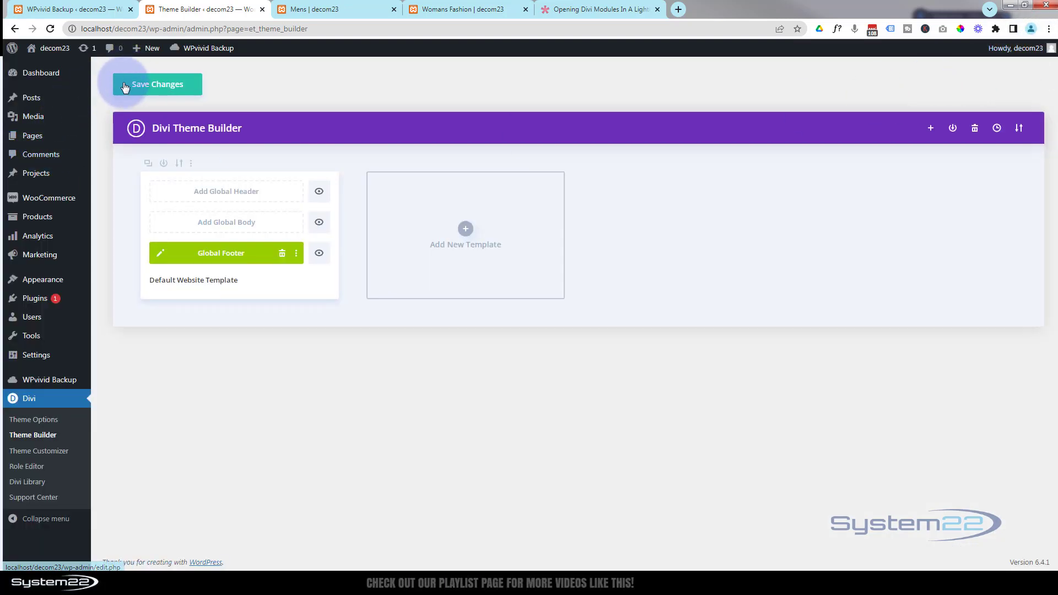
{"action": "left_click", "coordinate": [148, 89]}
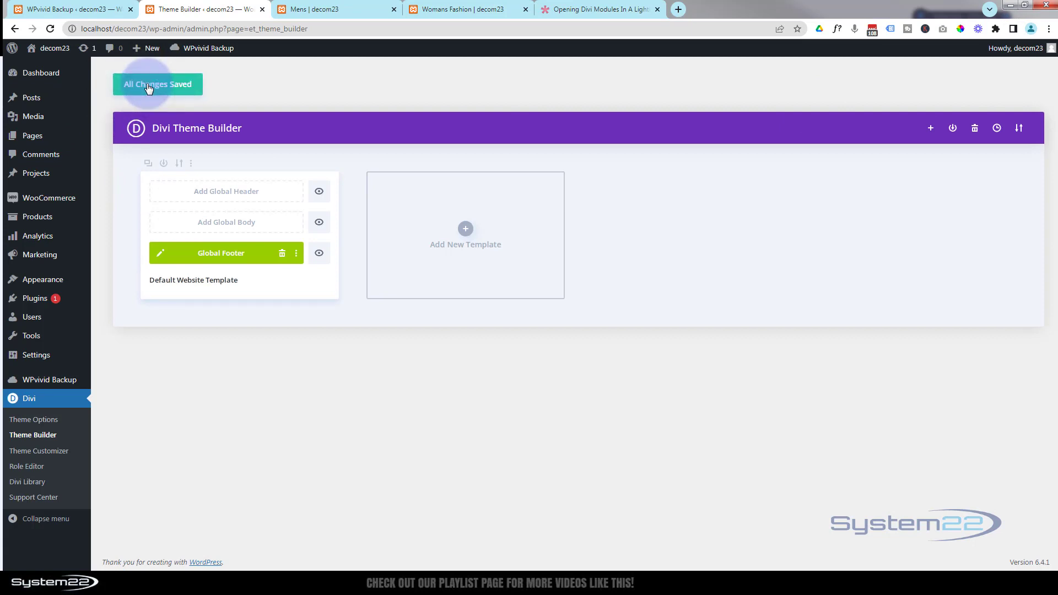
- Reload the Womans Fashion page and test opening and closing the cart popup from the floating cart icon
{"action": "left_click", "coordinate": [445, 11]}
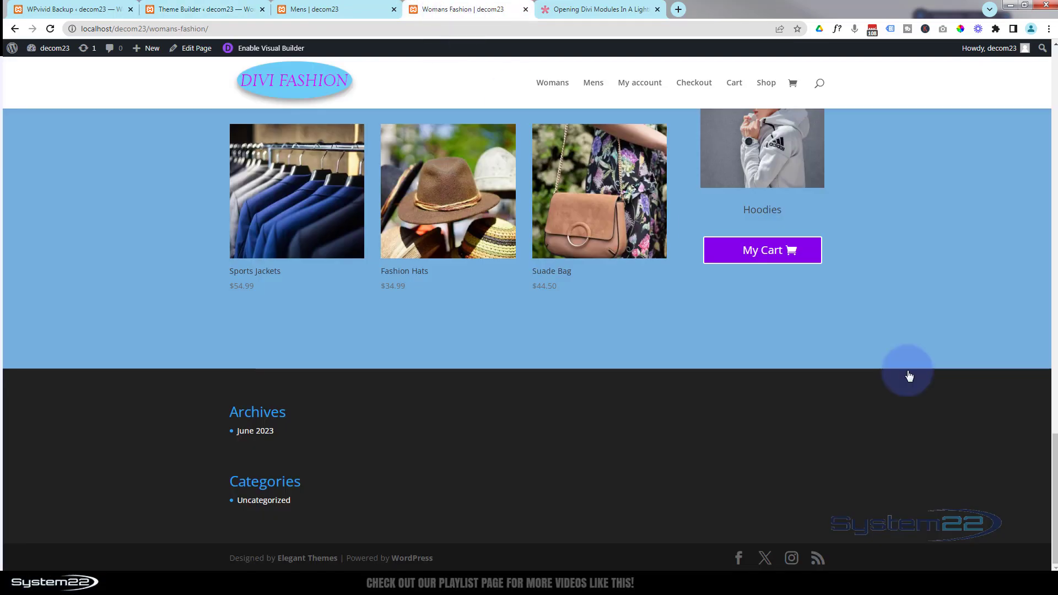
{"action": "left_click_drag", "start_coordinate": [1053, 476], "coordinate": [1023, 53]}
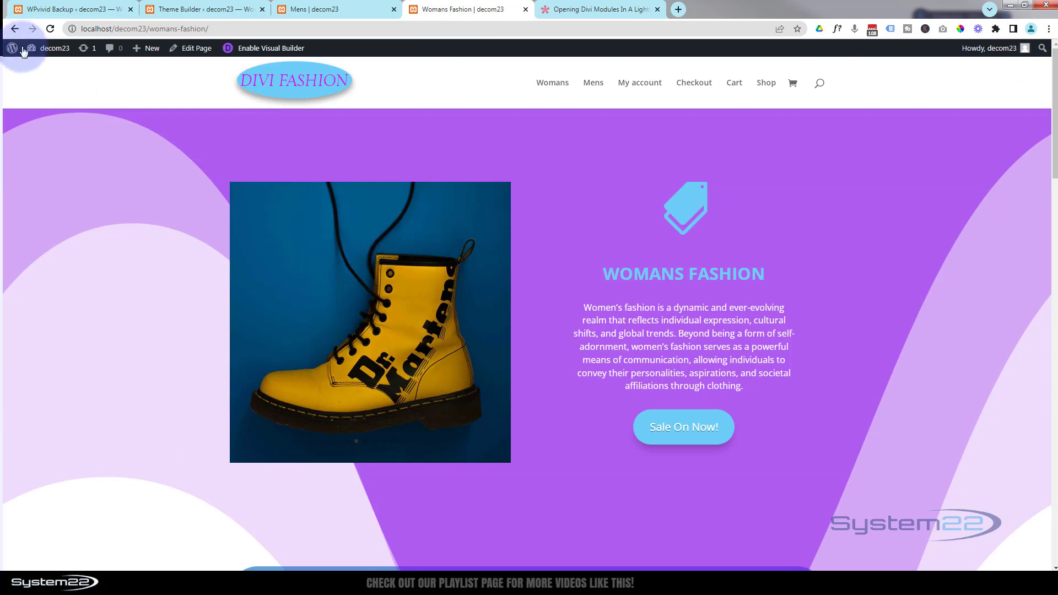
{"action": "left_click", "coordinate": [49, 33]}
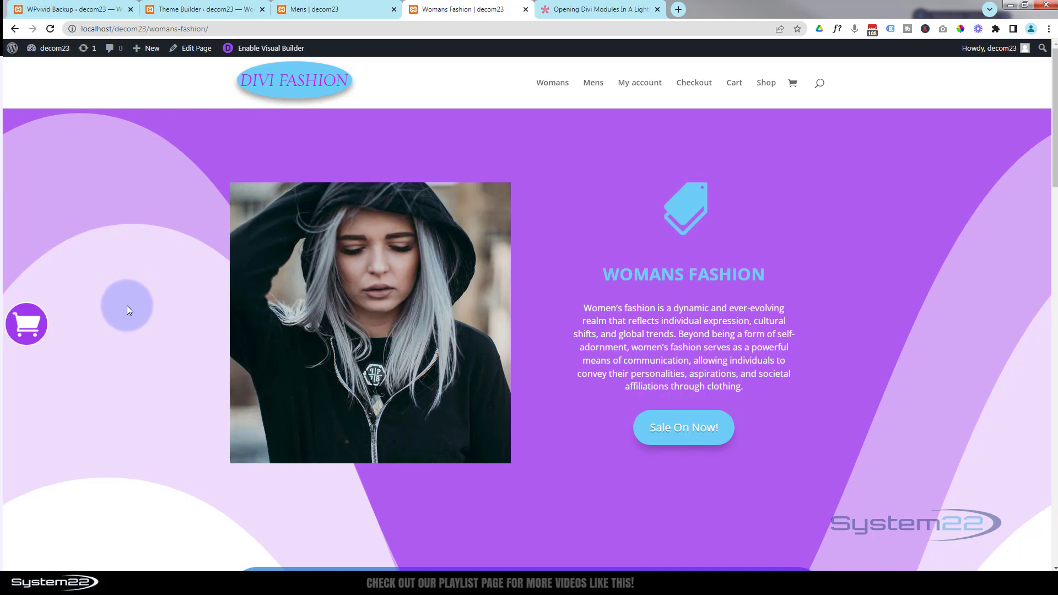
{"action": "left_click", "coordinate": [27, 330]}
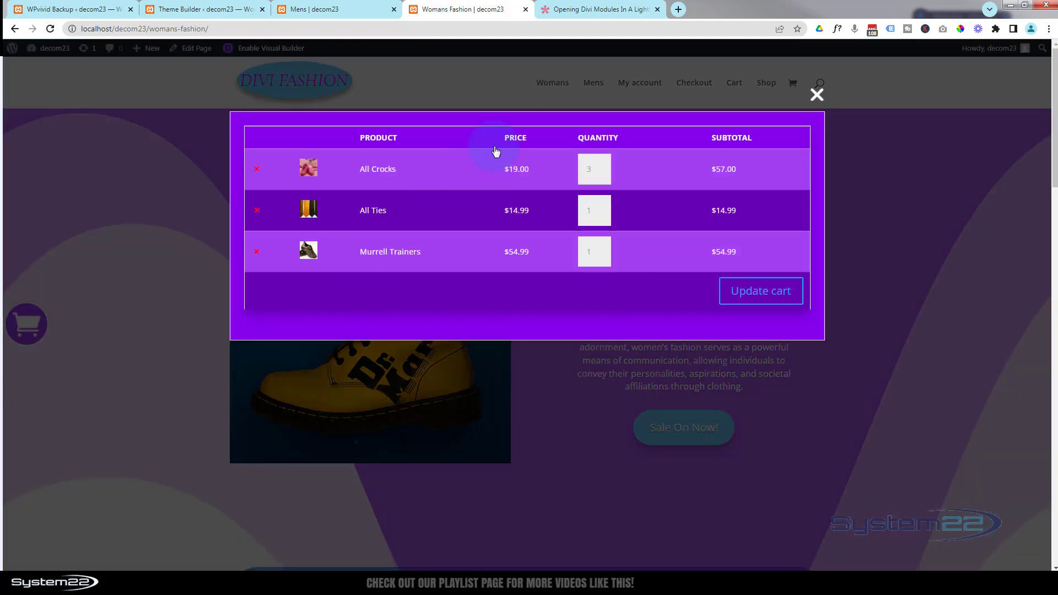
{"action": "left_click", "coordinate": [817, 96]}
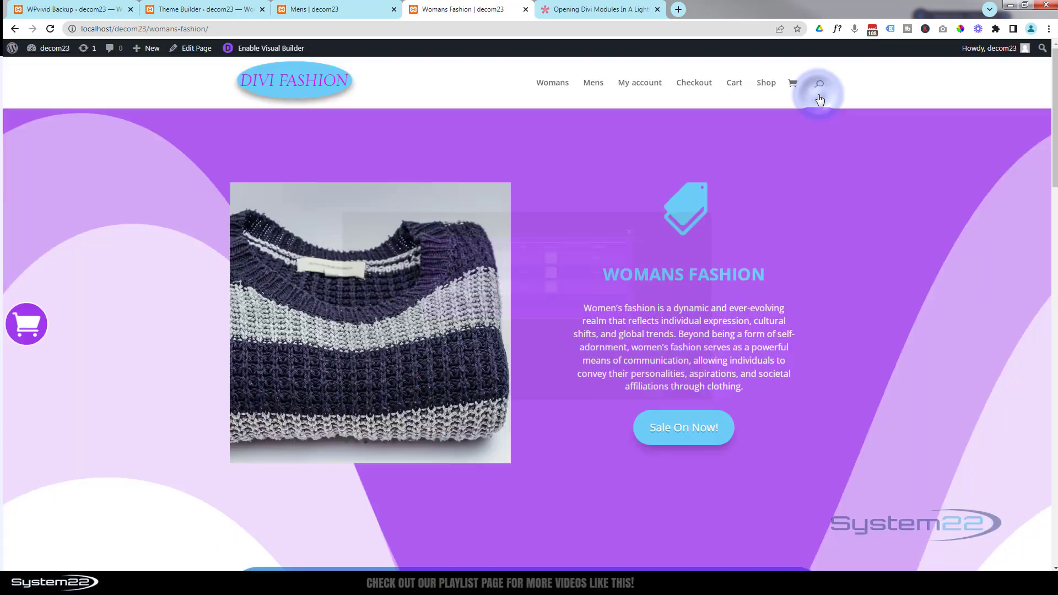
- Add the Latest Fashion Just In product to the cart and remove Murrell Trainers in the cart popup
{"action": "scroll", "coordinate": [501, 325], "scroll_direction": "down", "scroll_amount": 6}
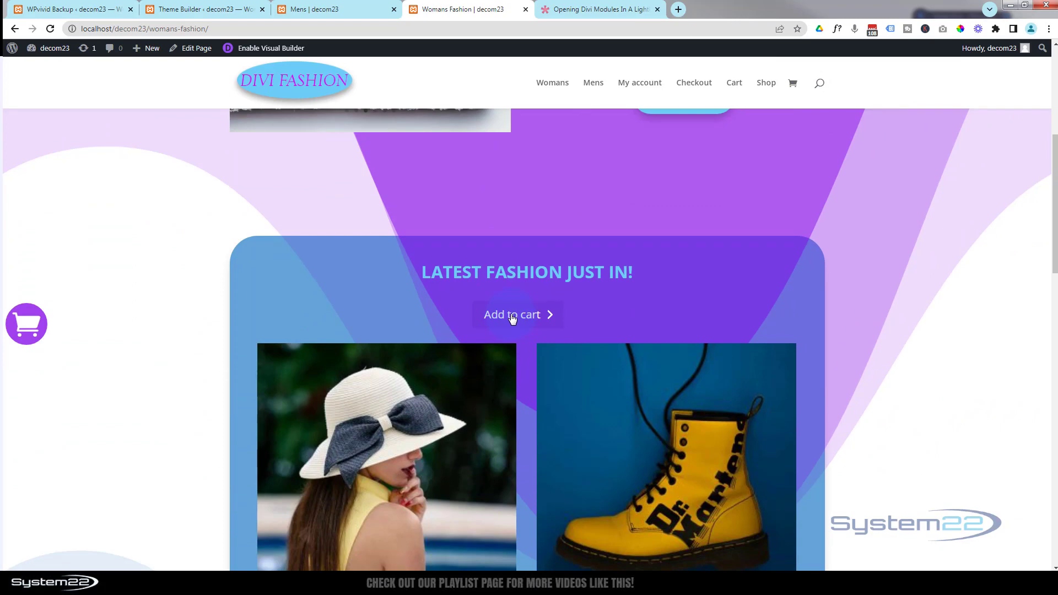
{"action": "left_click", "coordinate": [513, 317]}
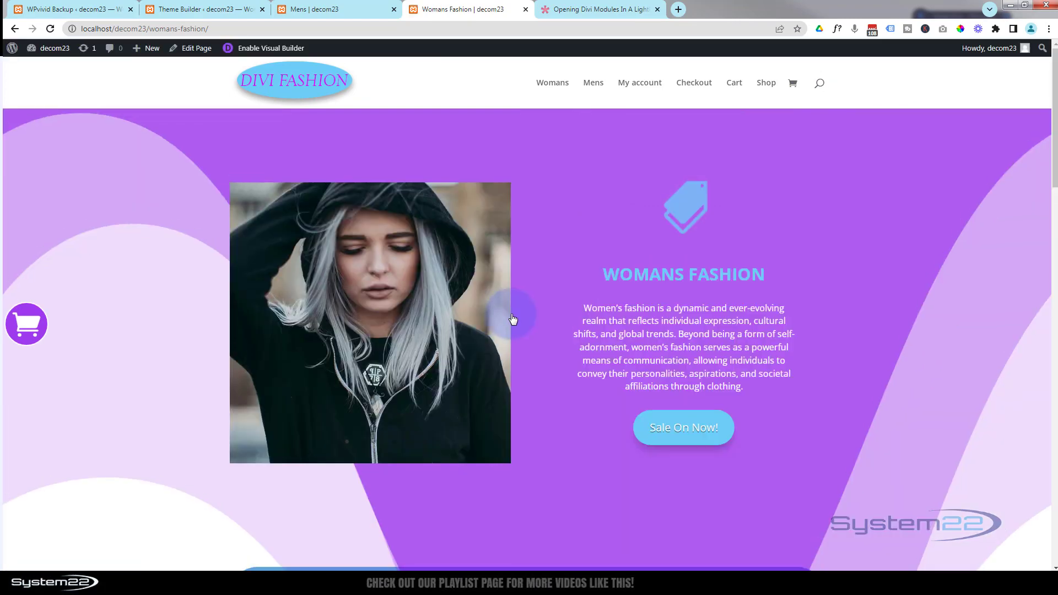
{"action": "left_click", "coordinate": [28, 331]}
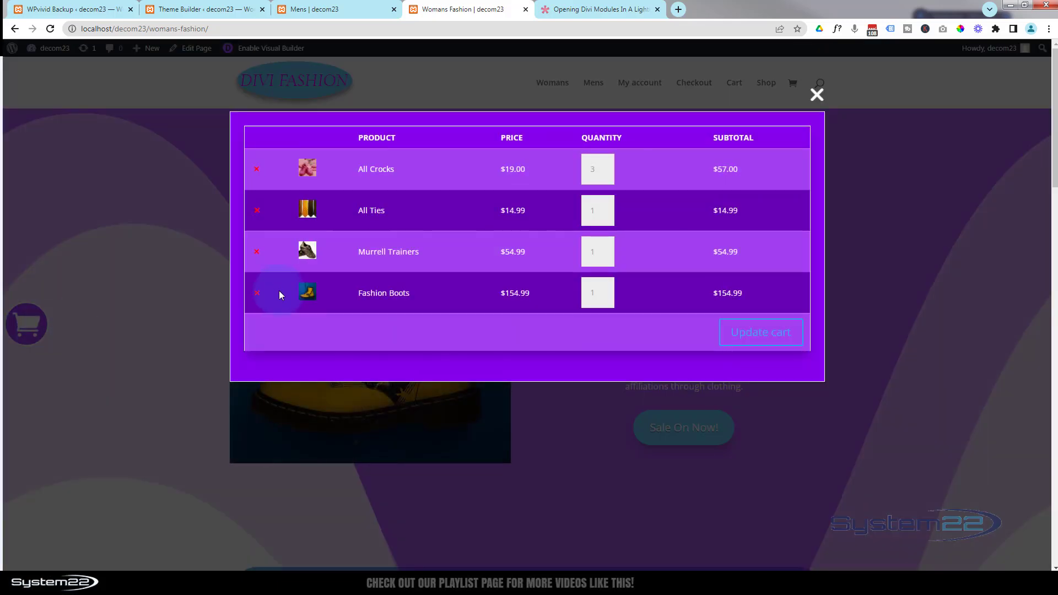
{"action": "left_click", "coordinate": [257, 252]}
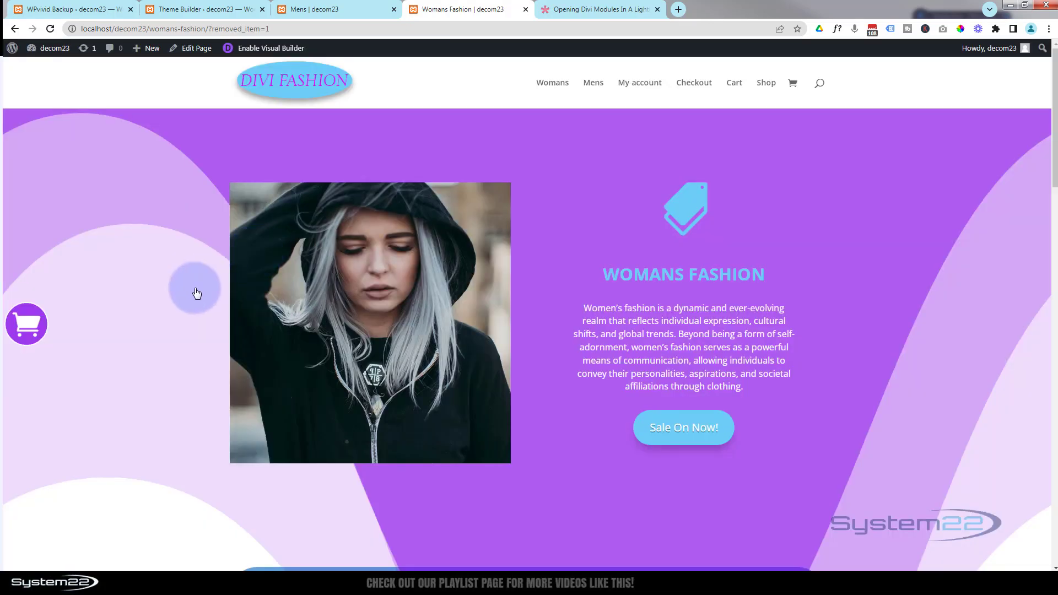
- Open the Mens category page and test the floating cart popup and the footer there
{"action": "scroll", "coordinate": [197, 293], "scroll_direction": "down", "scroll_amount": 3}
{"action": "left_click", "coordinate": [593, 83]}
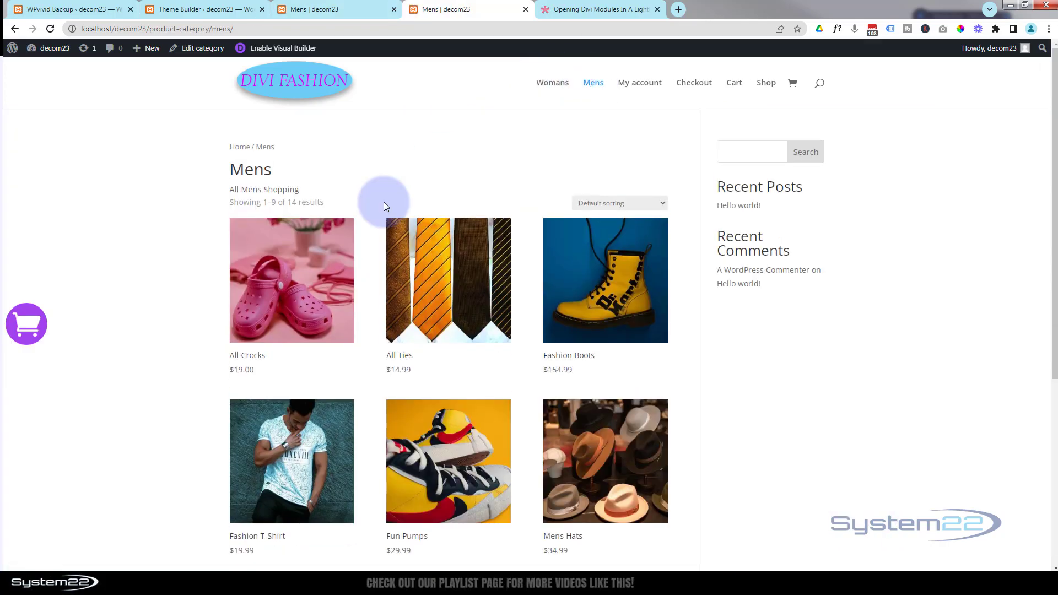
{"action": "scroll", "coordinate": [141, 266], "scroll_direction": "down", "scroll_amount": 5}
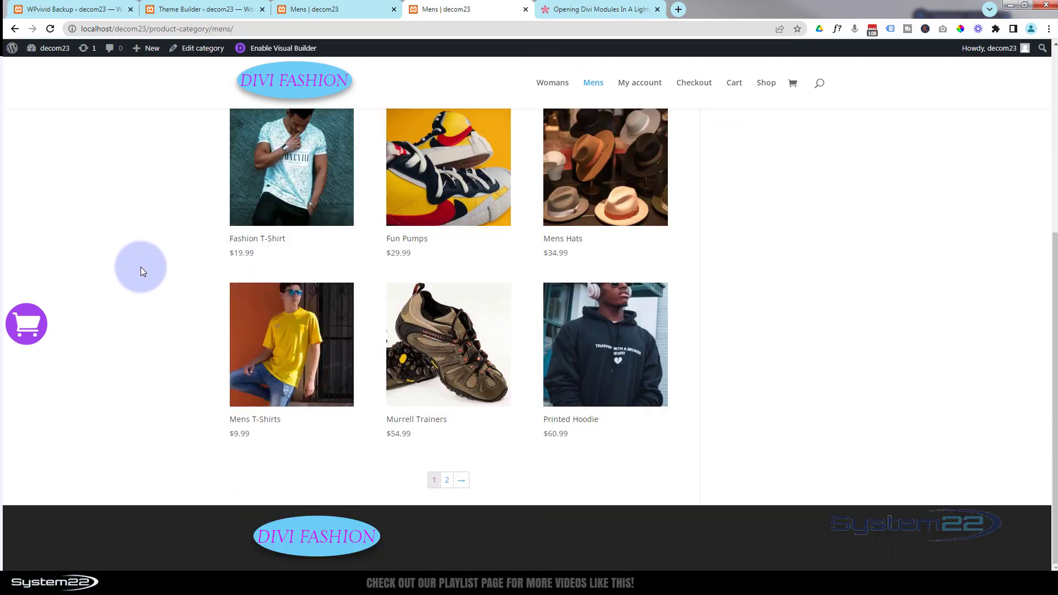
{"action": "left_click", "coordinate": [32, 323]}
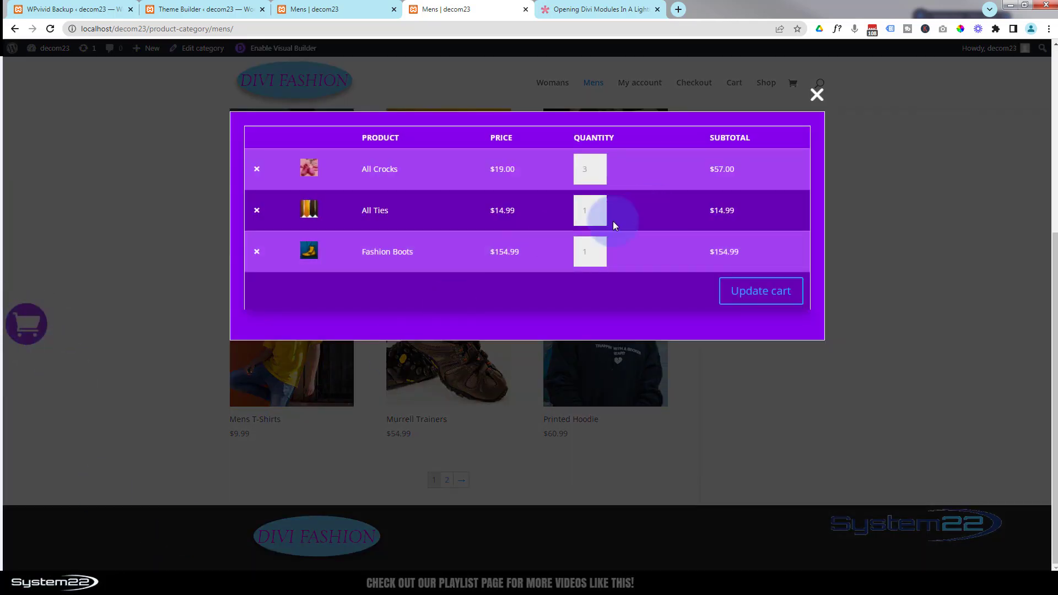
{"action": "left_click", "coordinate": [815, 98]}
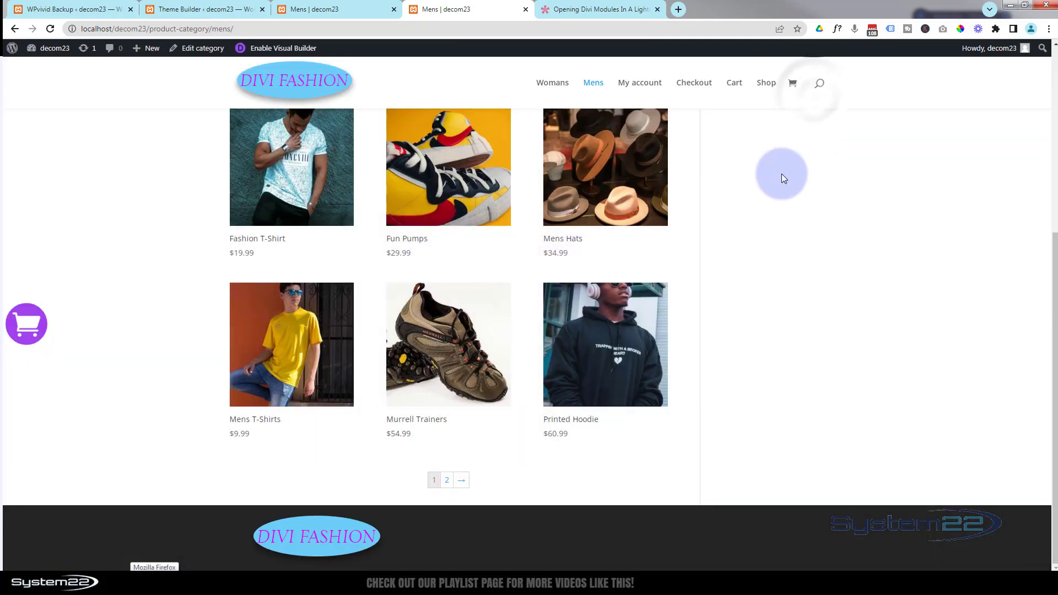
- View the shop's Cart page, return to the Womans Fashion page and check the floating cart icon along its length
{"action": "left_click", "coordinate": [737, 87]}
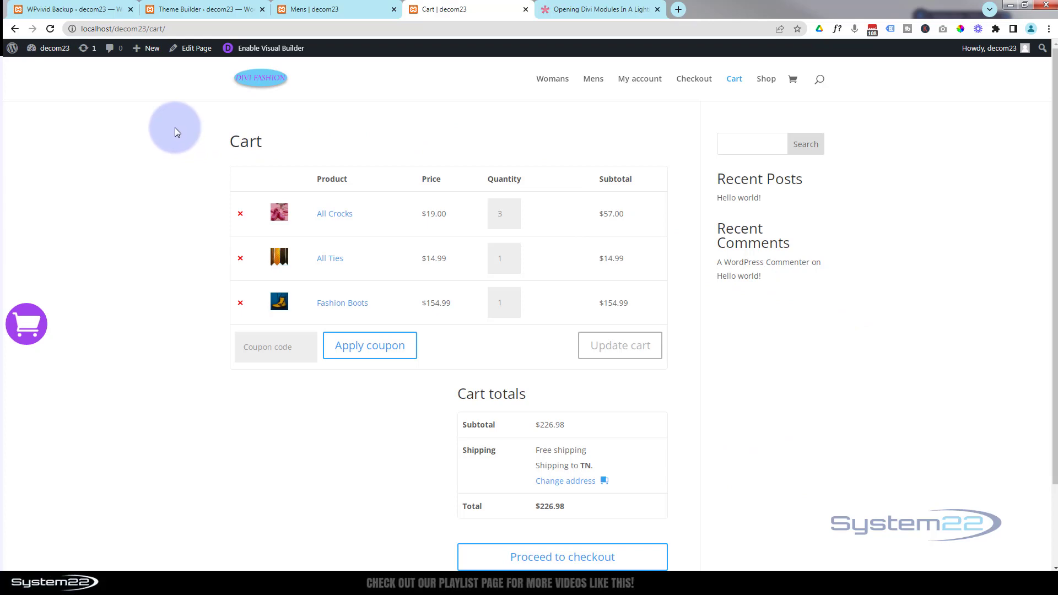
{"action": "left_click", "coordinate": [264, 80]}
{"action": "scroll", "coordinate": [222, 192], "scroll_direction": "up", "scroll_amount": 3}
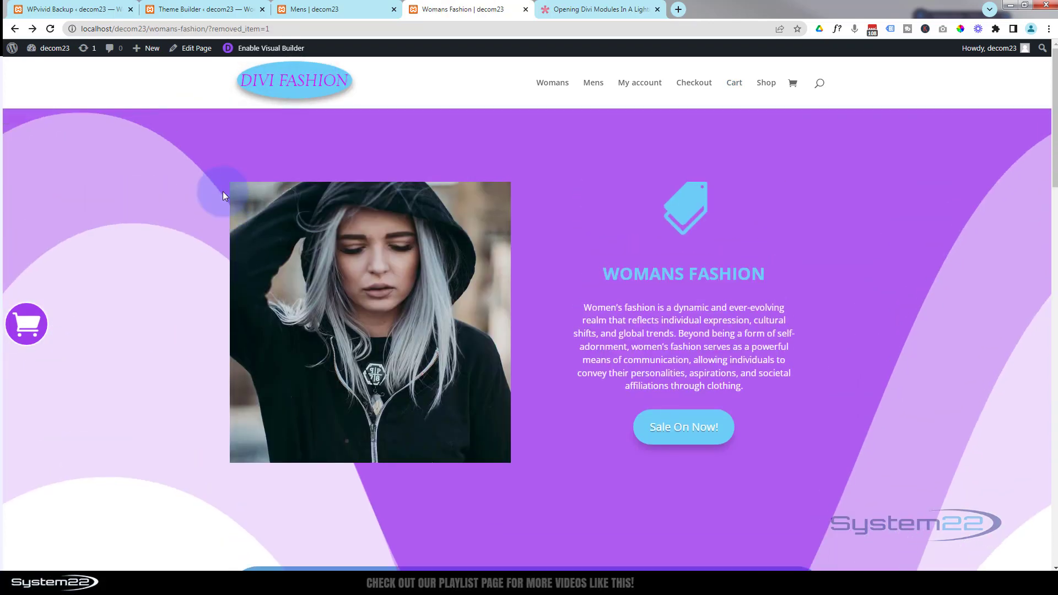
{"action": "scroll", "coordinate": [194, 236], "scroll_direction": "down", "scroll_amount": 8}
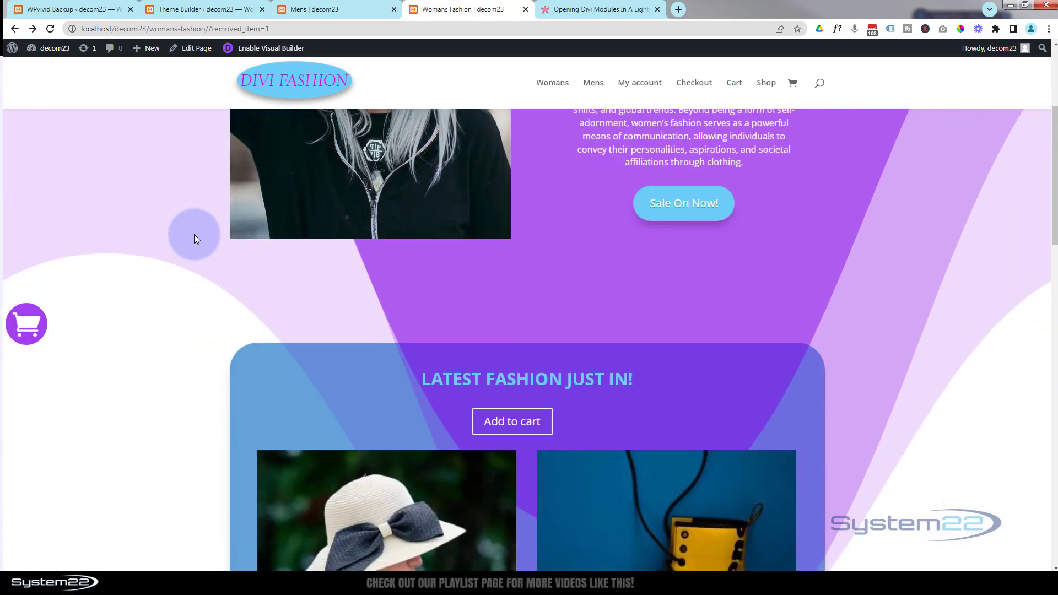
{"action": "scroll", "coordinate": [194, 235], "scroll_direction": "down", "scroll_amount": 10}
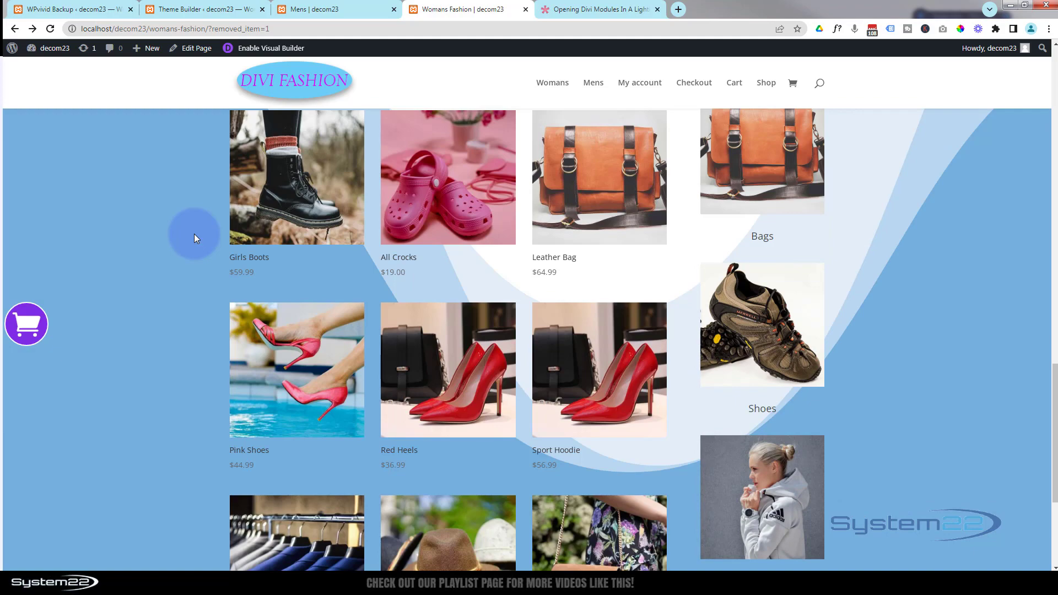
- Test opening and closing the cart popup twice from the floating cart icon at the beginning of the Womans Fashion page
{"action": "scroll", "coordinate": [209, 333], "scroll_direction": "up", "scroll_amount": 9}
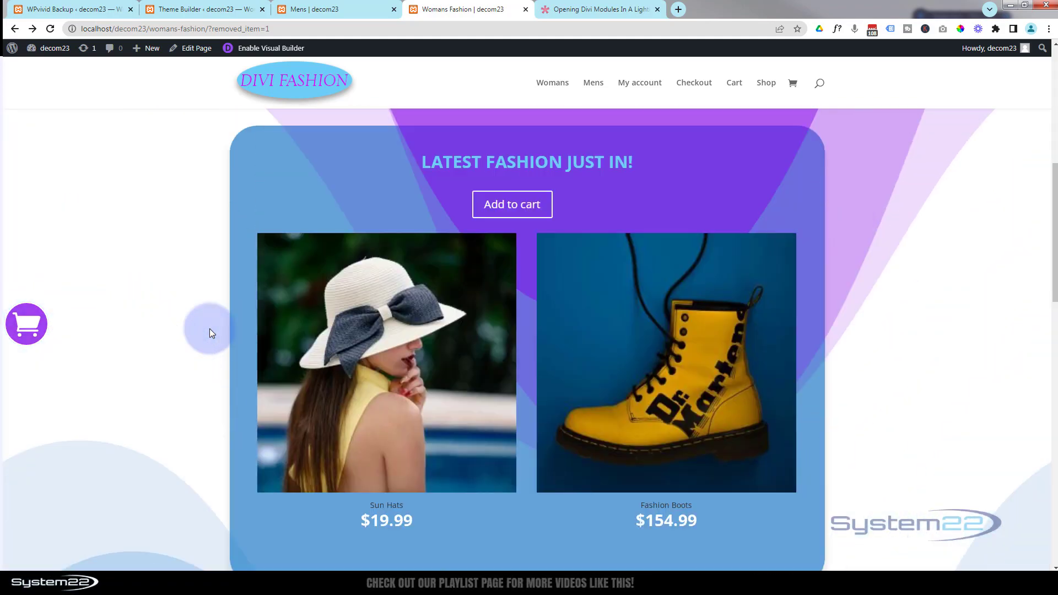
{"action": "scroll", "coordinate": [209, 330], "scroll_direction": "up", "scroll_amount": 8}
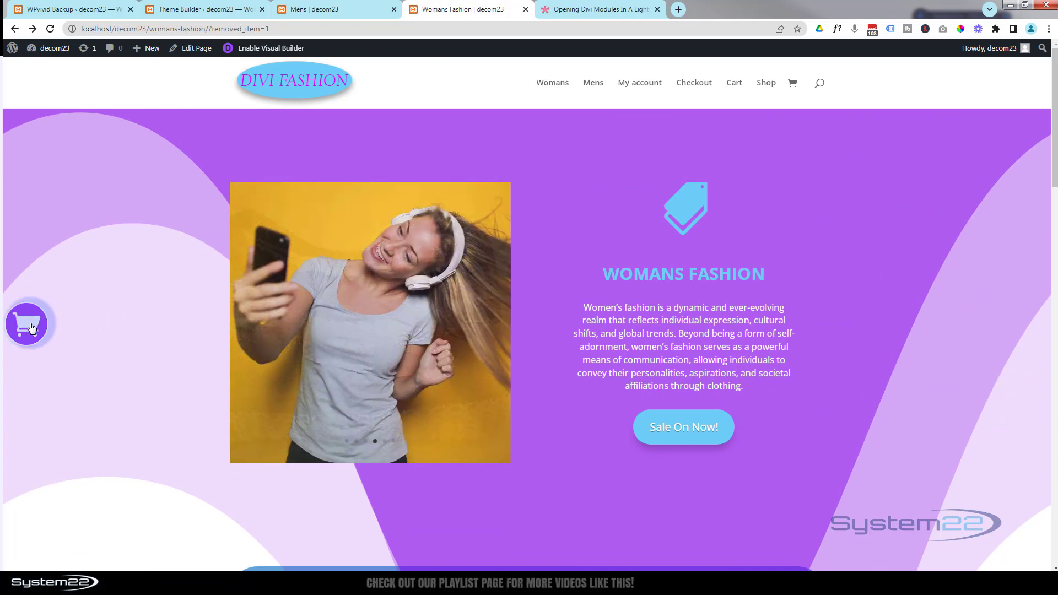
{"action": "left_click", "coordinate": [29, 326]}
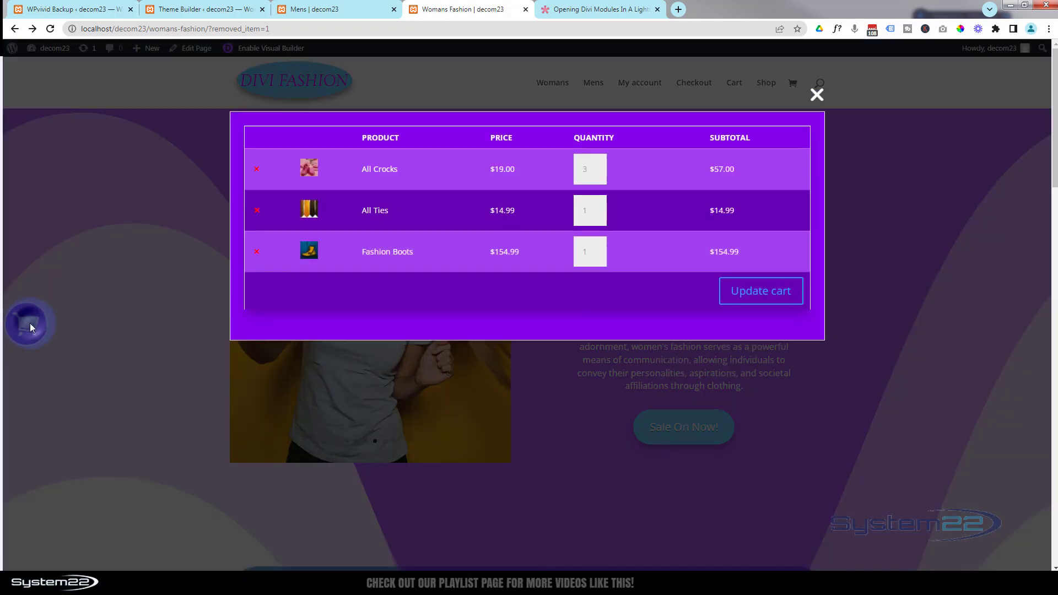
{"action": "left_click", "coordinate": [817, 95]}
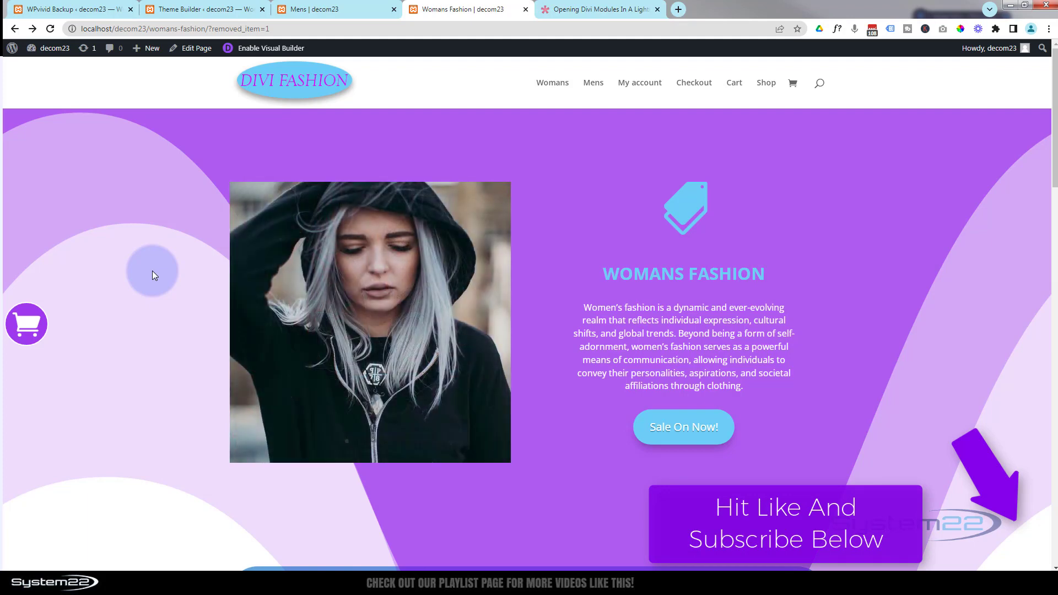
{"action": "left_click", "coordinate": [29, 326]}
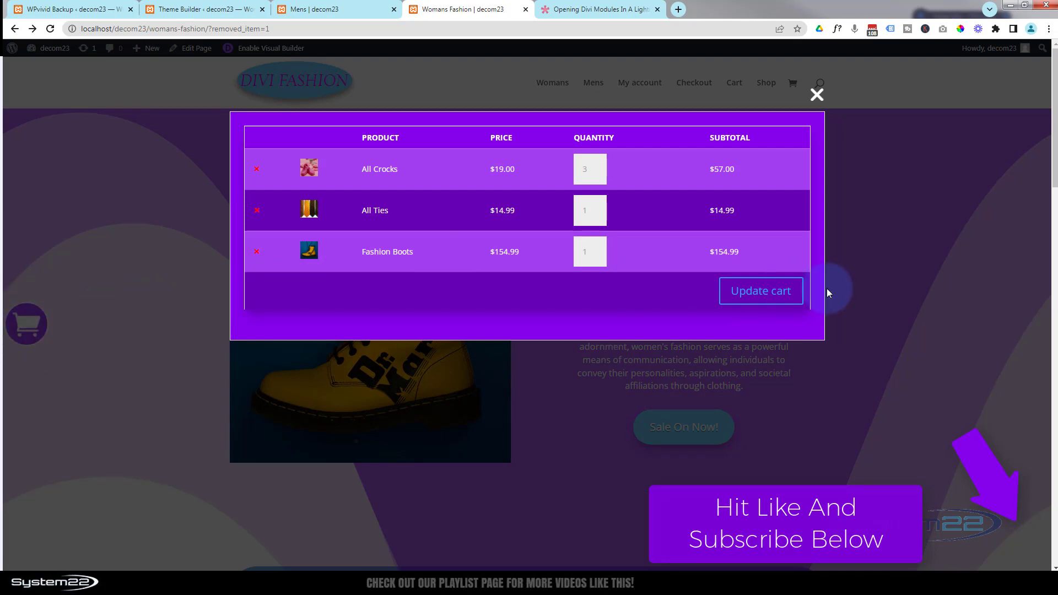
{"action": "left_click", "coordinate": [817, 96]}
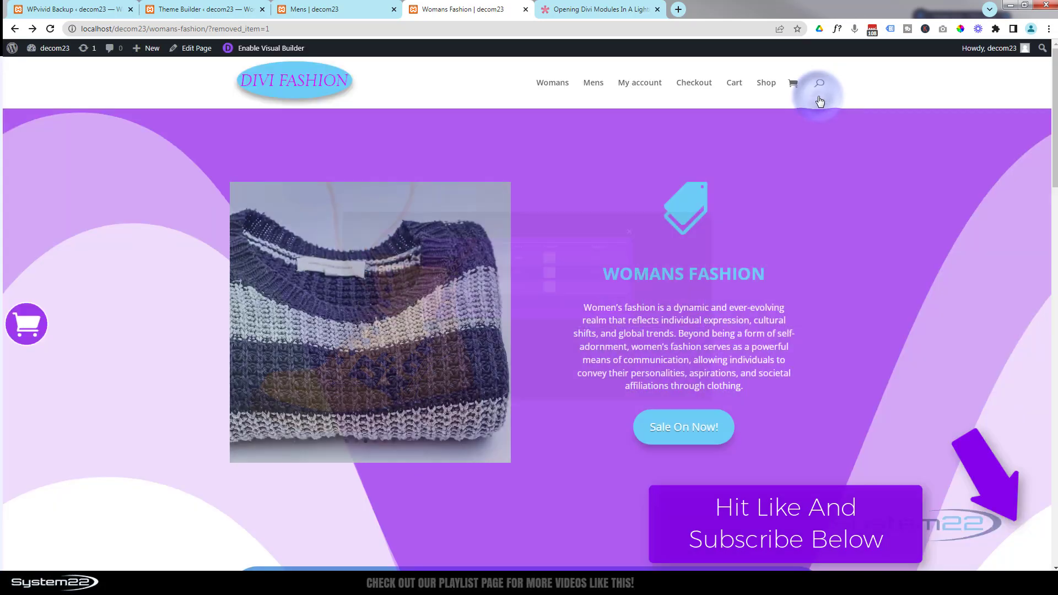